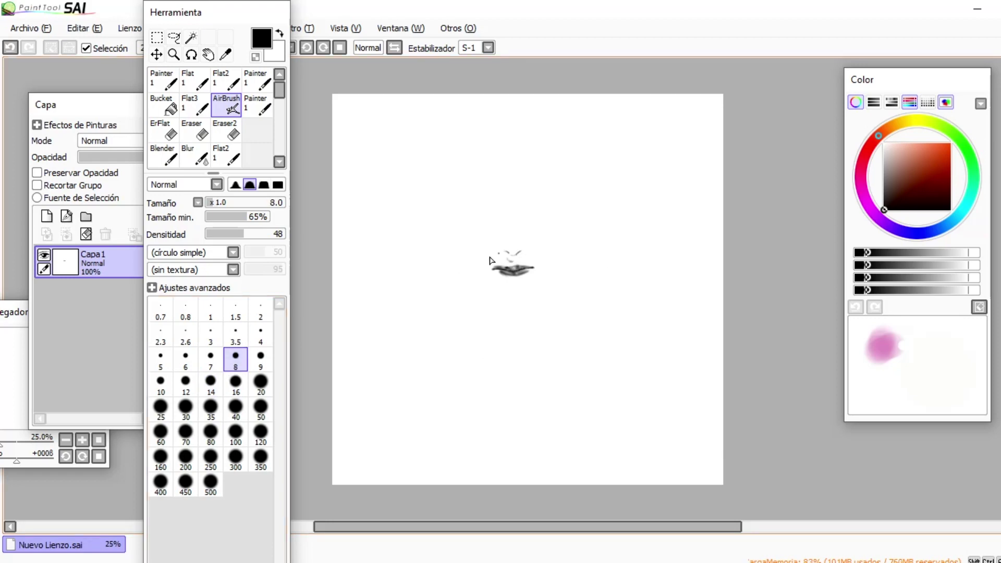
Sketch the nostrils and nose tip above the lips with the AirBrush at size 16.
{"action": "key", "text": "bracketright"}
{"action": "key", "text": "bracketright"}
{"action": "key", "text": "bracketright"}
{"action": "key", "text": "bracketright"}
{"action": "key", "text": "bracketright"}
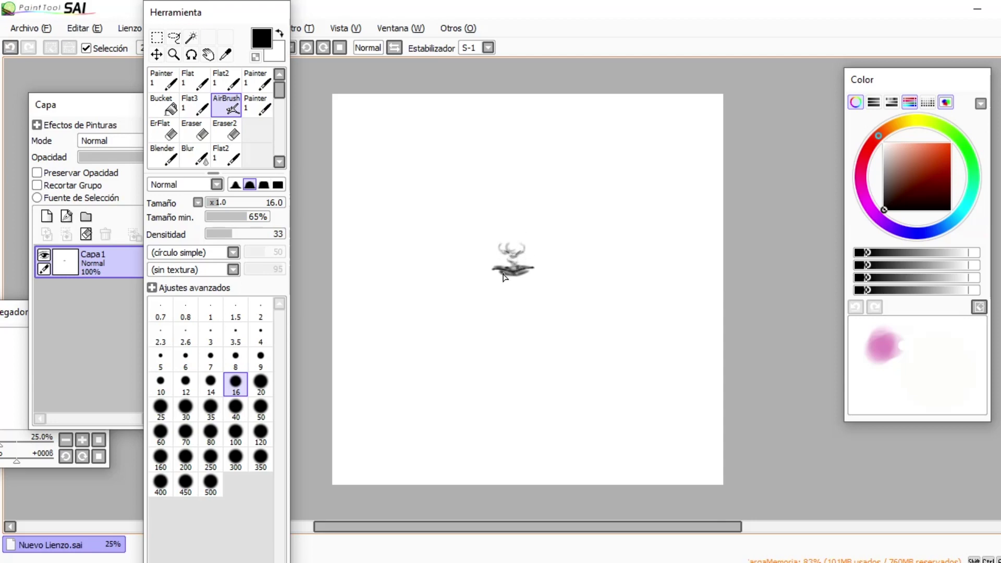
Shade the nose, its bridge and the inner cheeks with the AirBrush at sizes 30 and 35.
{"action": "key", "text": "bracketright"}
{"action": "key", "text": "bracketright"}
{"action": "key", "text": "bracketright"}
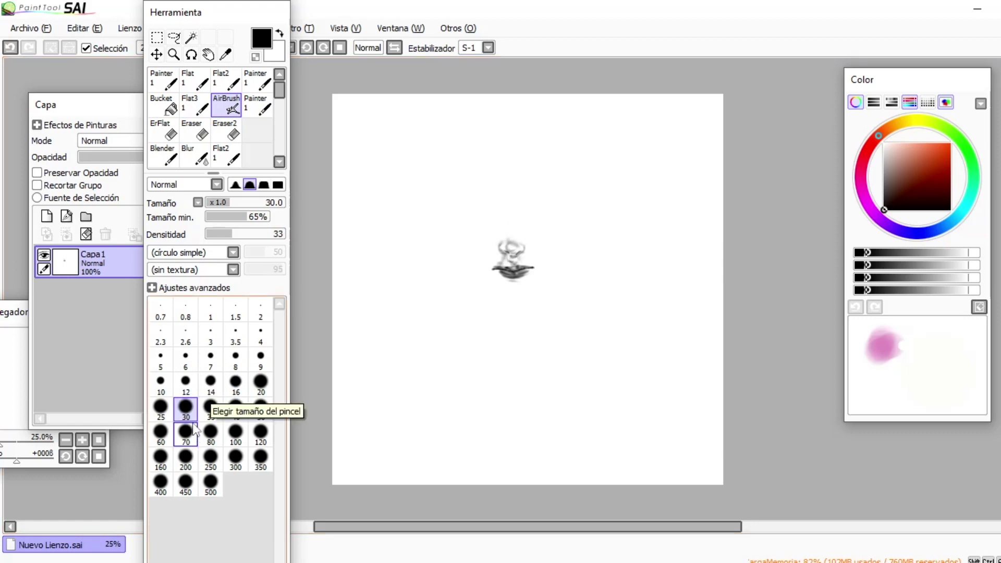
{"action": "left_click", "coordinate": [210, 409]}
{"action": "mouse_move", "coordinate": [505, 241]}
{"action": "left_mouse_down"}
{"action": "mouse_move", "coordinate": [511, 221]}
{"action": "mouse_move", "coordinate": [542, 245]}
{"action": "mouse_move", "coordinate": [495, 240]}
{"action": "mouse_move", "coordinate": [474, 250]}
{"action": "left_mouse_up"}
Outline both eyes with the AirBrush at size 8 and fill in the left eye's iris at size 16.
{"action": "left_click", "coordinate": [220, 365]}
{"action": "left_click", "coordinate": [229, 364]}
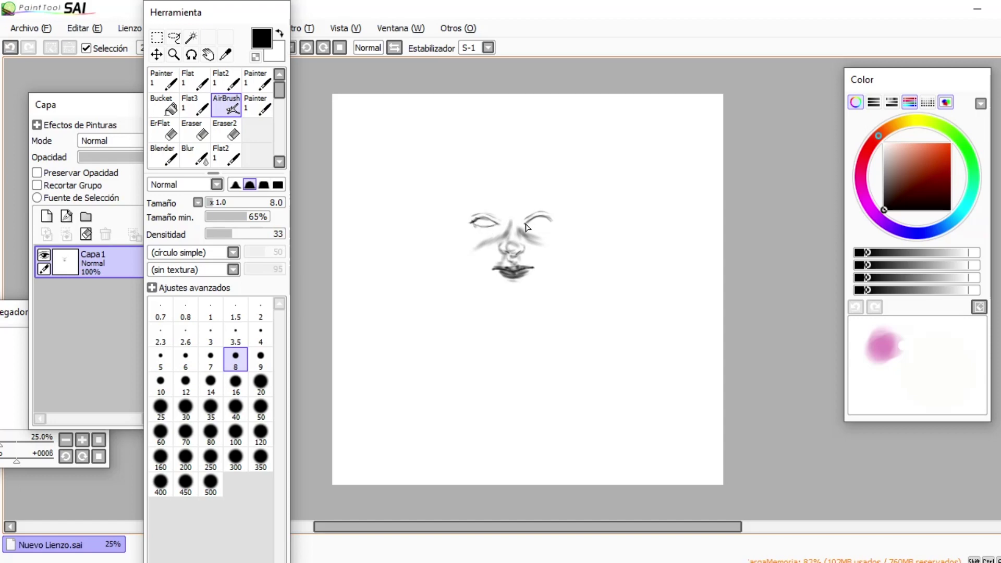
{"action": "key", "text": "bracketright"}
{"action": "key", "text": "bracketright"}
{"action": "key", "text": "bracketright"}
{"action": "key", "text": "bracketright"}
{"action": "key", "text": "bracketright"}
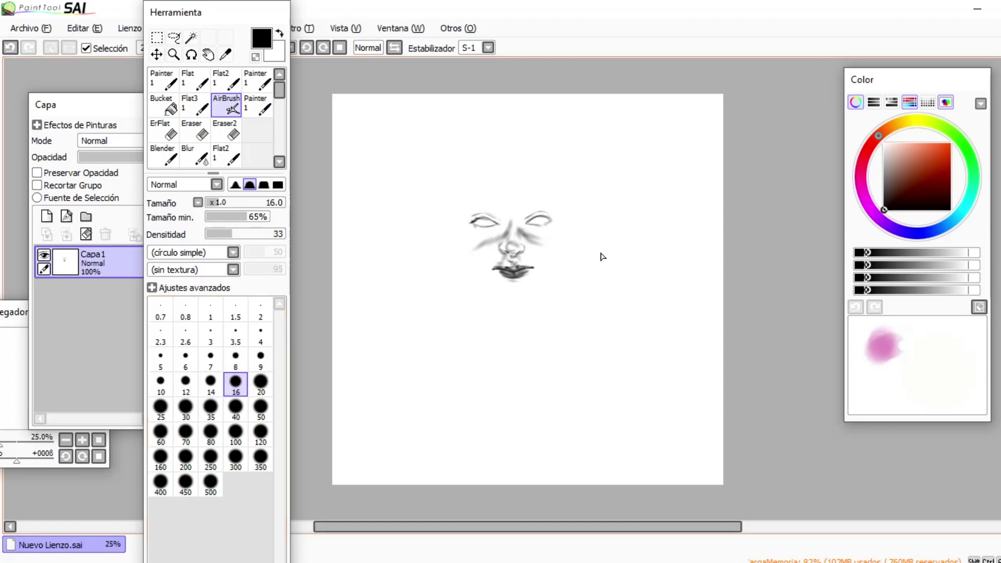
Soften the shading of the left eye with Blur at sizes 14 and 16.
{"action": "left_click", "coordinate": [194, 155]}
{"action": "left_click", "coordinate": [211, 459]}
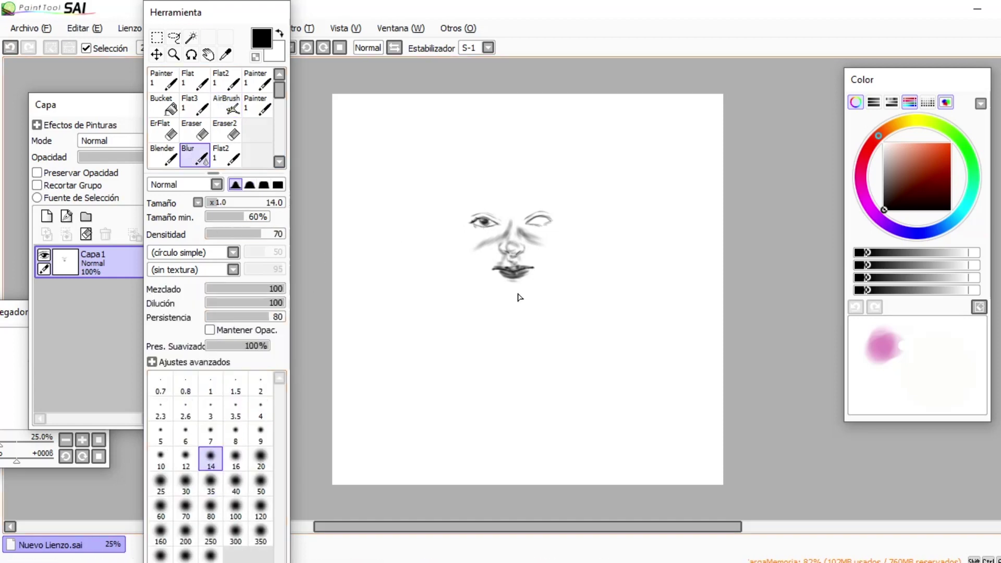
{"action": "left_click", "coordinate": [236, 467]}
Shade around the left eye and draw both eyebrows with the AirBrush at size 16.
{"action": "key", "text": "v"}
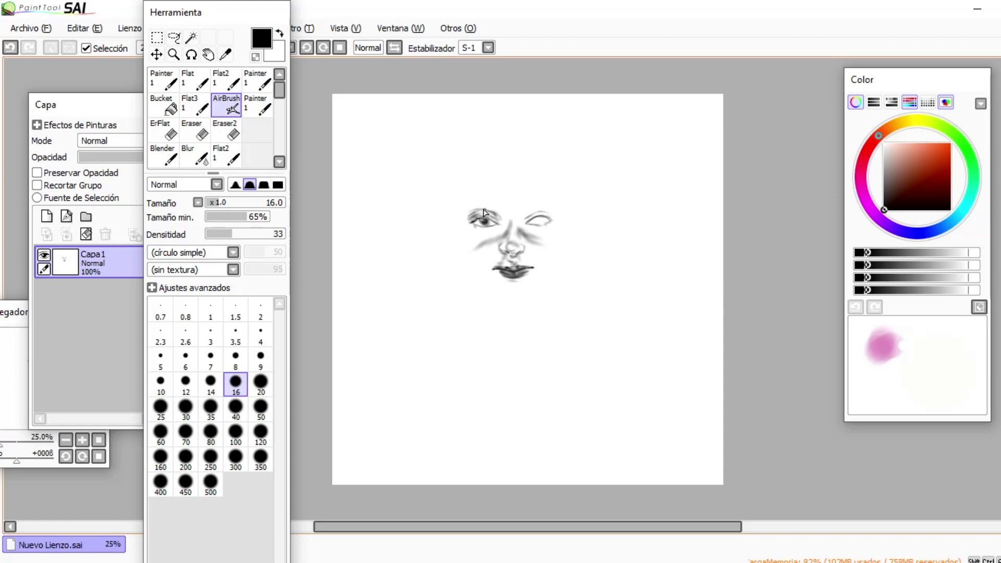
{"action": "left_click_drag", "start_coordinate": [503, 209], "coordinate": [472, 197]}
{"action": "left_click_drag", "start_coordinate": [536, 201], "coordinate": [560, 196]}
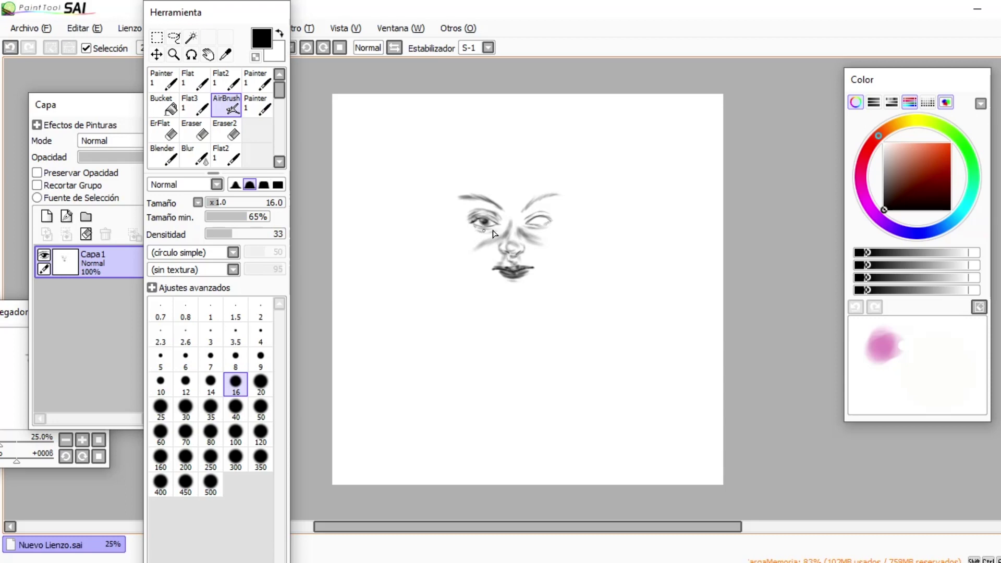
Shade between the eyes at size 30 and paint a heavy black stroke from the right eye up past the brow at size 16.
{"action": "key", "text": "bracketright"}
{"action": "key", "text": "bracketright"}
{"action": "key", "text": "bracketright"}
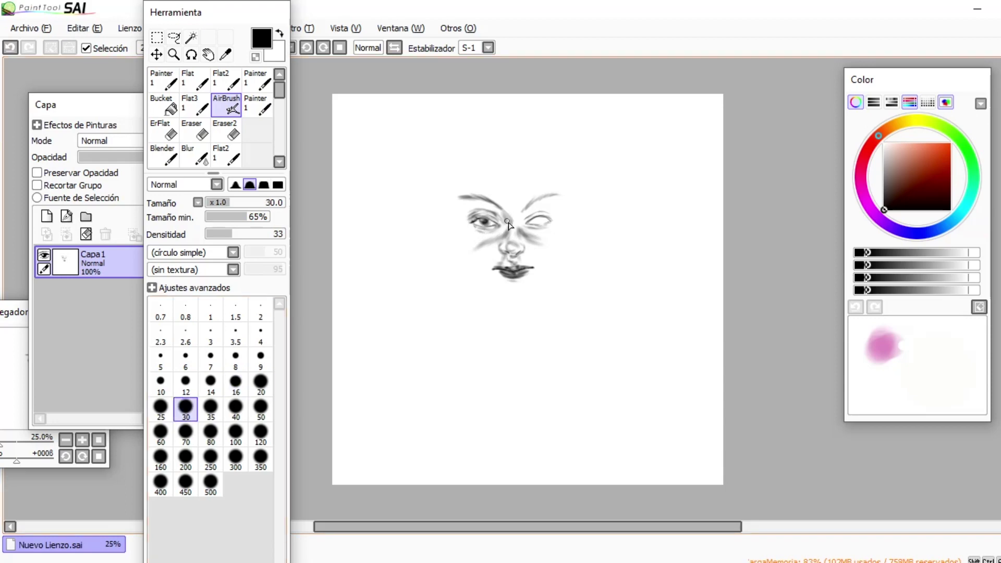
{"action": "key", "text": "bracketleft"}
{"action": "key", "text": "bracketleft"}
{"action": "key", "text": "bracketleft"}
{"action": "left_click_drag", "start_coordinate": [539, 224], "coordinate": [570, 196]}
Refine the shading around the nose and eyes with the AirBrush, going from size 35 down to 7.
{"action": "key", "text": "bracketright"}
{"action": "key", "text": "bracketright"}
{"action": "key", "text": "bracketright"}
{"action": "key", "text": "bracketright"}
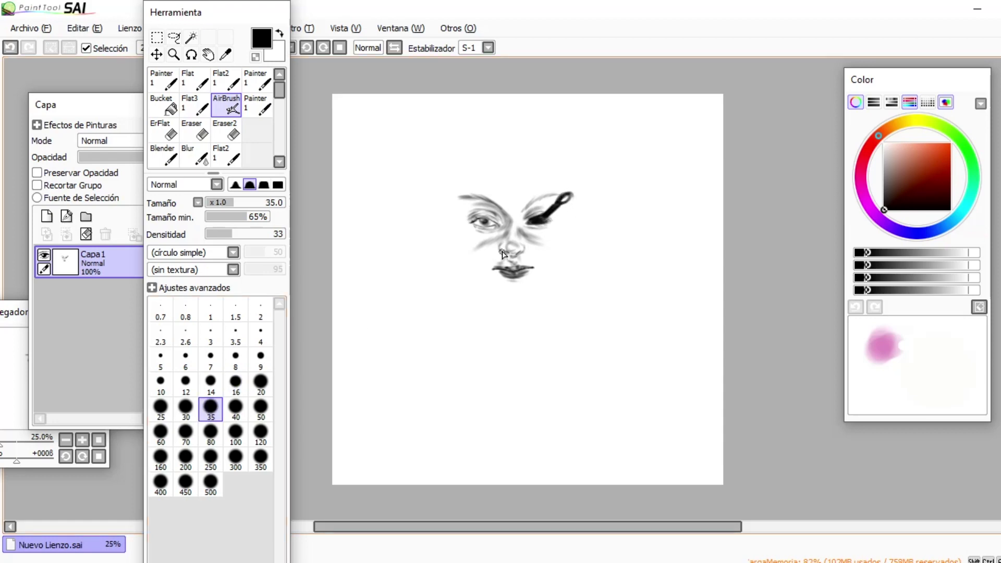
{"action": "key", "text": "bracketleft"}
{"action": "key", "text": "bracketleft"}
{"action": "key", "text": "bracketleft"}
{"action": "key", "text": "bracketleft"}
{"action": "key", "text": "bracketleft"}
{"action": "key", "text": "bracketleft"}
{"action": "key", "text": "bracketleft"}
{"action": "key", "text": "bracketleft"}
{"action": "key", "text": "bracketleft"}
{"action": "key", "text": "bracketleft"}
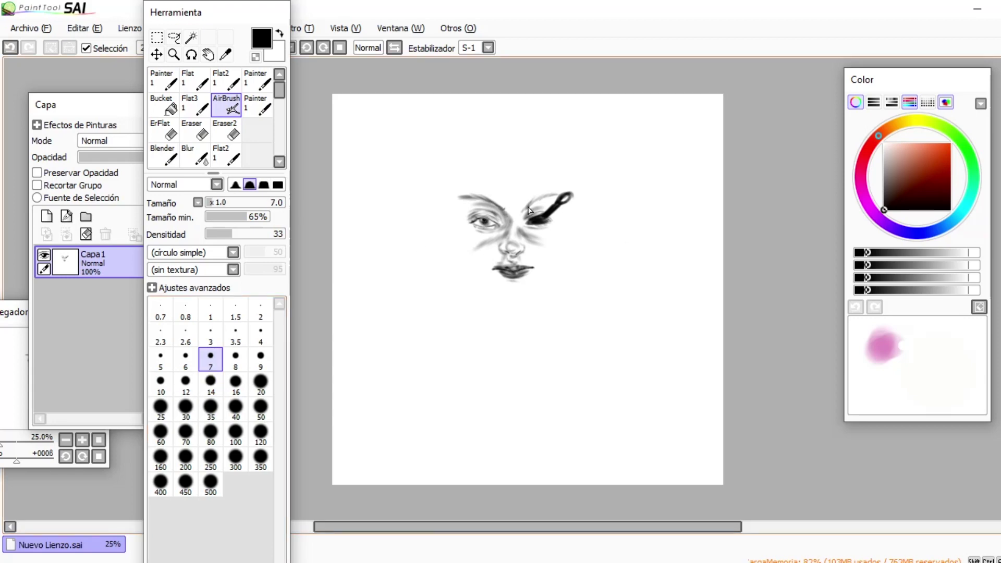
Draw the face outline from the left cheek around the chin to the right temple with the AirBrush at size 14.
{"action": "key", "text": "bracketright"}
{"action": "key", "text": "bracketright"}
{"action": "key", "text": "bracketright"}
{"action": "key", "text": "bracketright"}
{"action": "key", "text": "bracketright"}
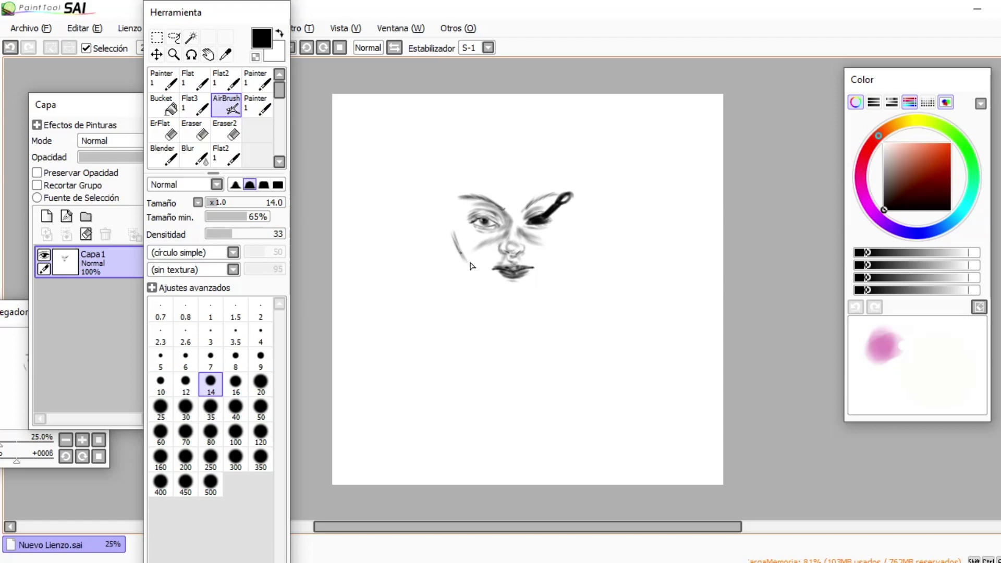
{"action": "mouse_move", "coordinate": [519, 304]}
{"action": "left_mouse_down"}
{"action": "mouse_move", "coordinate": [543, 288]}
{"action": "mouse_move", "coordinate": [560, 252]}
{"action": "mouse_move", "coordinate": [563, 210]}
{"action": "left_mouse_up"}
Erase the left cheek and jaw outline and trim the jaw with Eraser2 at size 35.
{"action": "left_click", "coordinate": [232, 134]}
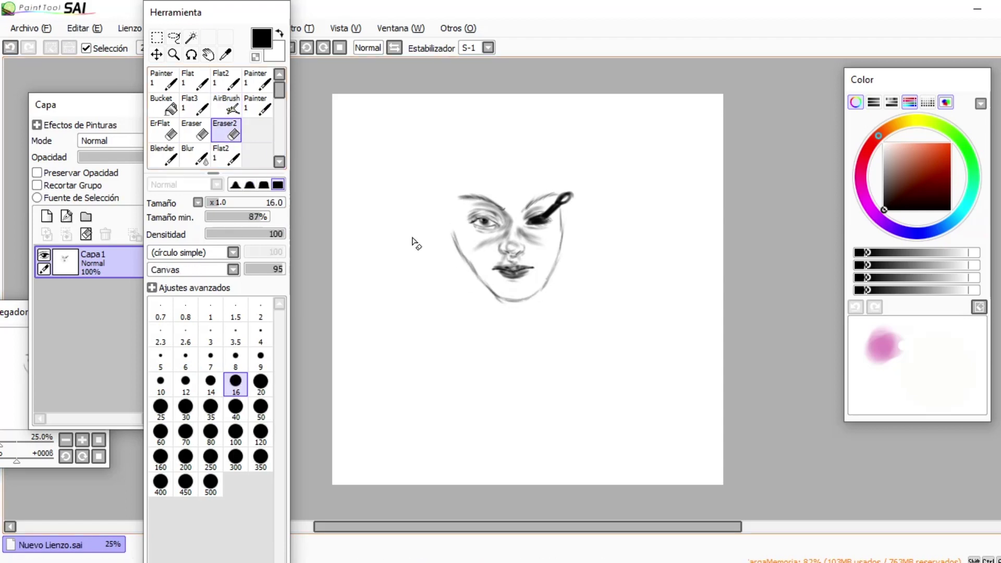
{"action": "key", "text": "bracketright"}
{"action": "key", "text": "bracketright"}
{"action": "key", "text": "bracketright"}
{"action": "key", "text": "bracketright"}
{"action": "key", "text": "bracketright"}
{"action": "key", "text": "bracketright"}
{"action": "key", "text": "bracketright"}
{"action": "key", "text": "bracketright"}
{"action": "key", "text": "bracketright"}
{"action": "mouse_move", "coordinate": [487, 276]}
{"action": "left_mouse_down"}
{"action": "mouse_move", "coordinate": [453, 245]}
{"action": "mouse_move", "coordinate": [556, 263]}
{"action": "left_mouse_up"}
Redraw the left jaw and cheek outline, alternating AirBrush size 14 with Eraser2 size 35, and sketch the right ear.
{"action": "key", "text": "e"}
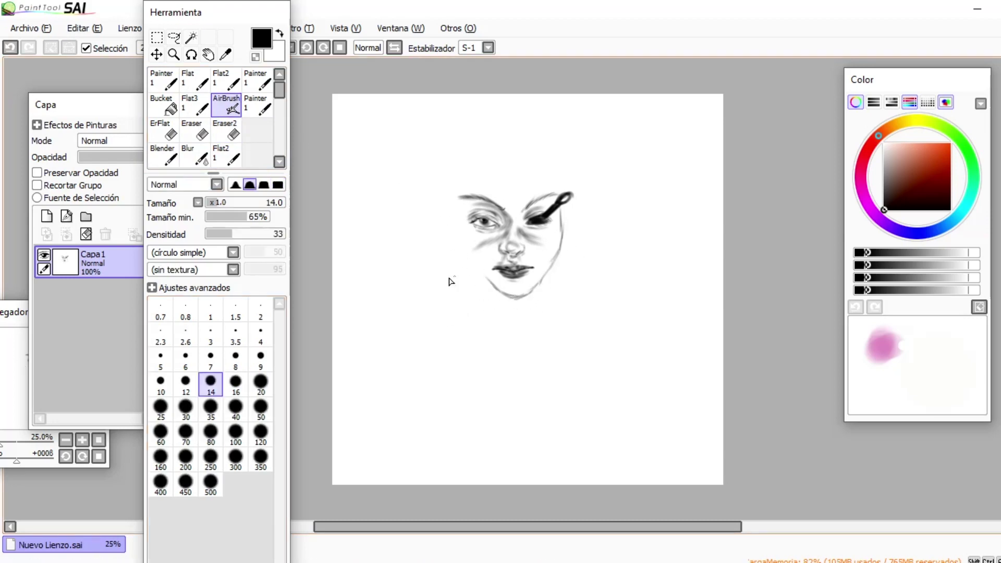
{"action": "left_click_drag", "start_coordinate": [471, 272], "coordinate": [510, 298]}
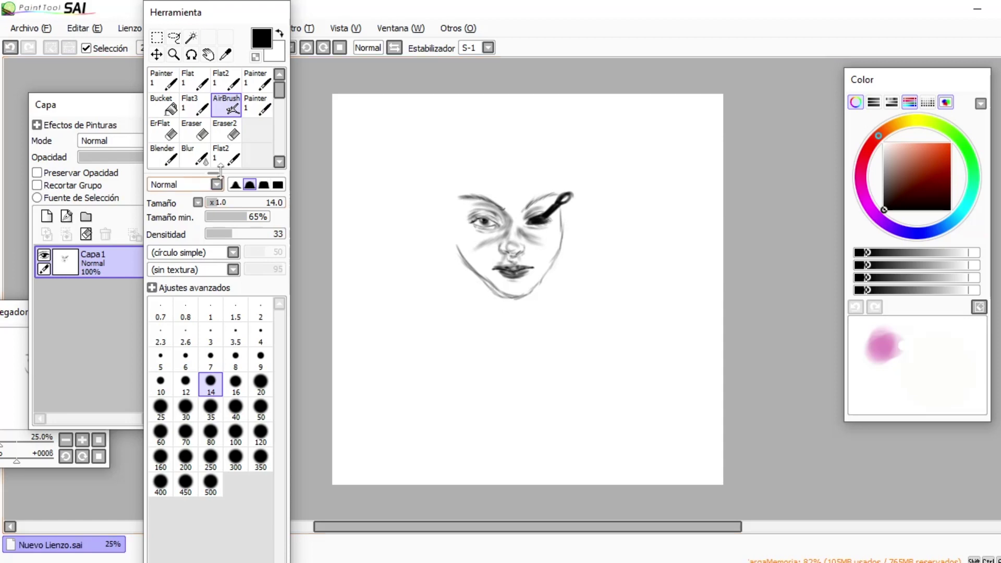
{"action": "key", "text": "e"}
{"action": "key", "text": "e"}
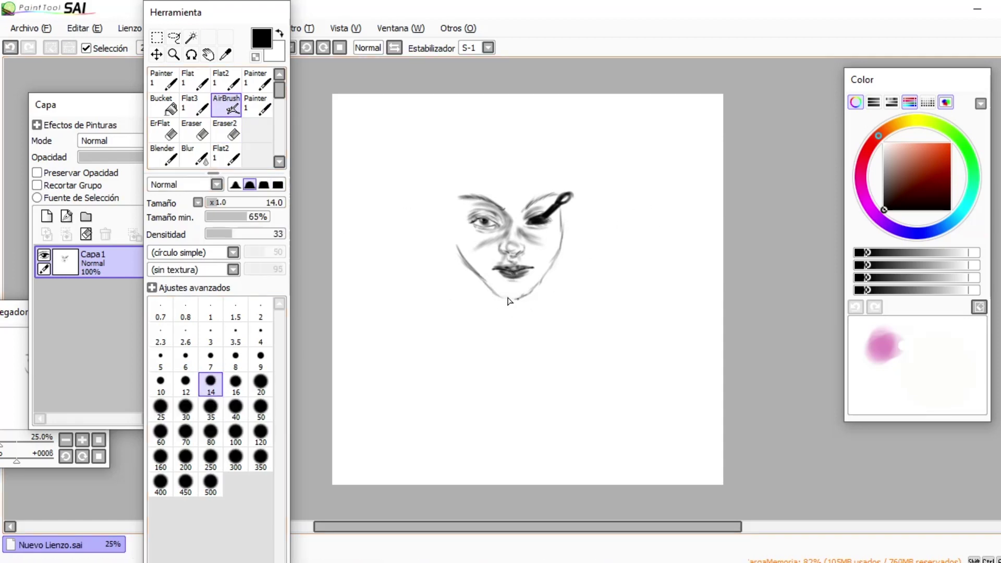
{"action": "key", "text": "e"}
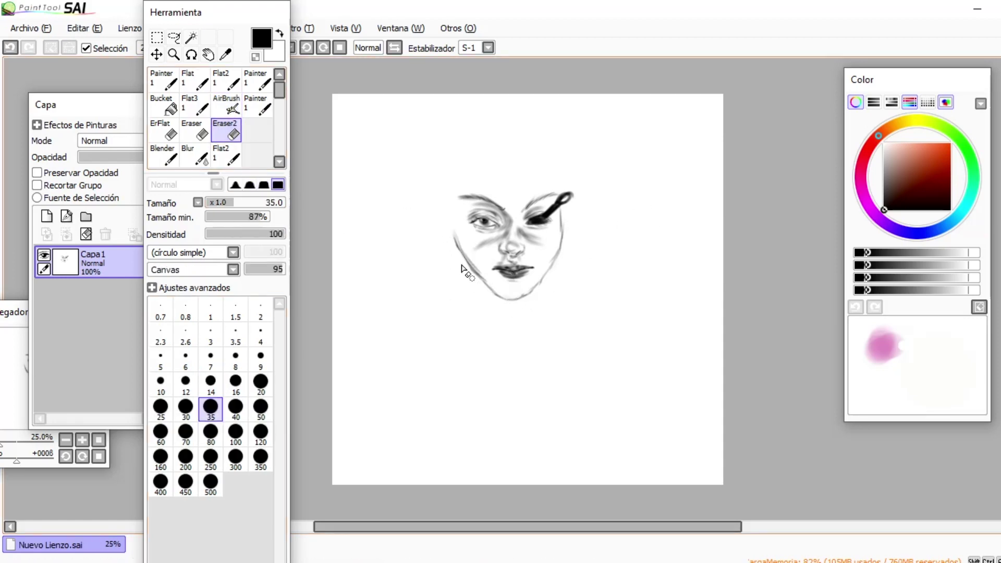
{"action": "key", "text": "e"}
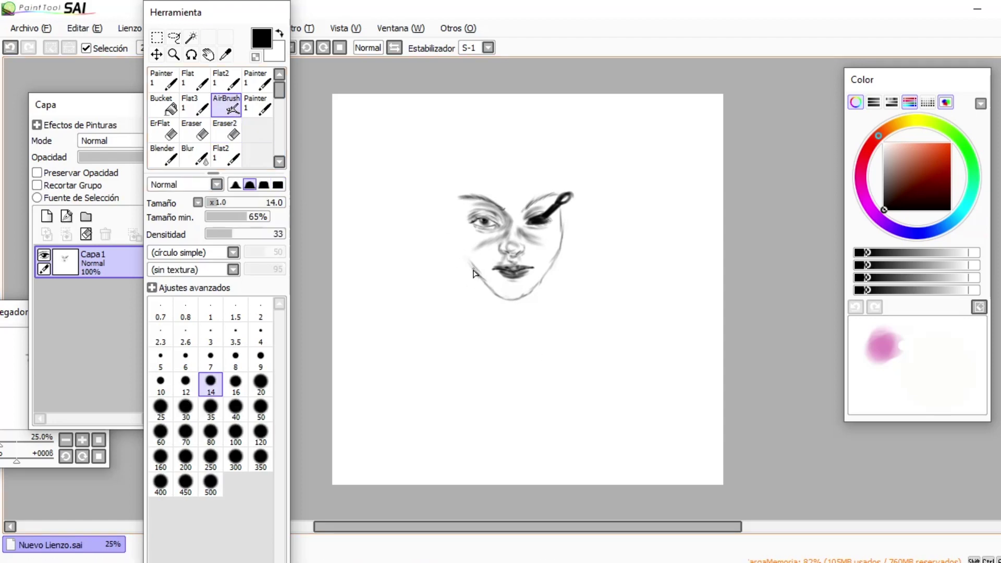
{"action": "left_click_drag", "start_coordinate": [475, 277], "coordinate": [454, 204]}
{"action": "key", "text": "e"}
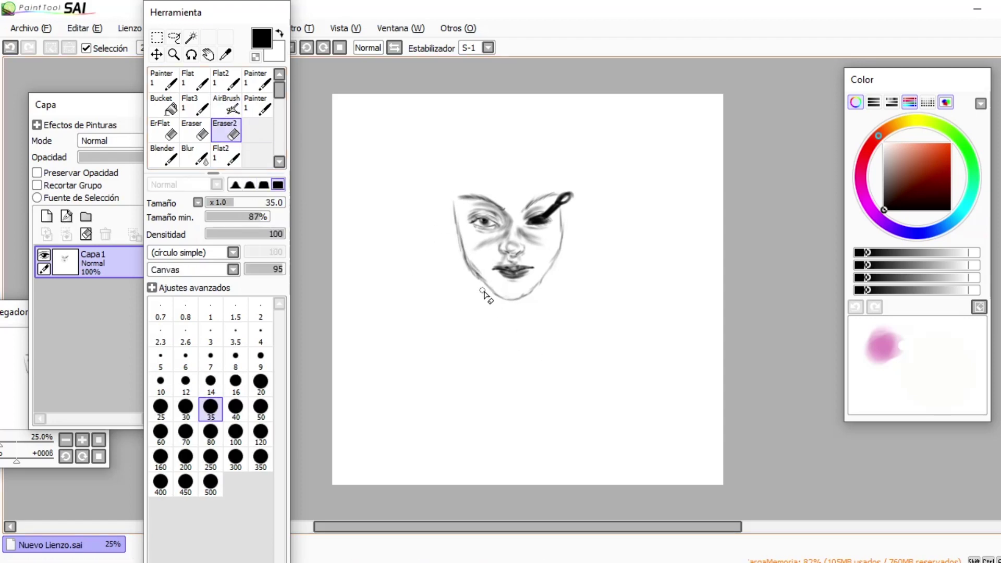
{"action": "key", "text": "e"}
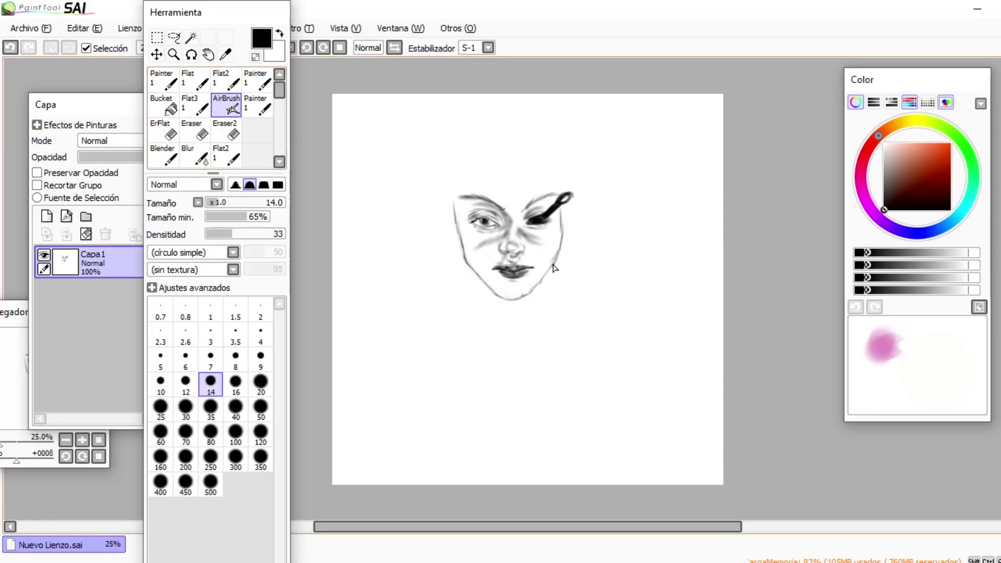
{"action": "key", "text": "e"}
{"action": "key", "text": "e"}
Shade the chin area below the lower lip with the AirBrush at size 40.
{"action": "key", "text": "bracketright"}
{"action": "key", "text": "bracketright"}
{"action": "key", "text": "bracketright"}
{"action": "key", "text": "bracketright"}
{"action": "key", "text": "bracketright"}
{"action": "key", "text": "bracketright"}
{"action": "left_click_drag", "start_coordinate": [518, 283], "coordinate": [494, 284]}
Shade the cheeks and nose lightly with the AirBrush at size 30 and density 17.
{"action": "left_click", "coordinate": [227, 233]}
{"action": "key", "text": "bracketleft"}
{"action": "key", "text": "bracketleft"}
{"action": "left_click", "coordinate": [220, 233]}
{"action": "mouse_move", "coordinate": [484, 245]}
{"action": "left_mouse_down"}
{"action": "mouse_move", "coordinate": [472, 223]}
{"action": "mouse_move", "coordinate": [479, 199]}
{"action": "mouse_move", "coordinate": [459, 220]}
{"action": "mouse_move", "coordinate": [458, 199]}
{"action": "mouse_move", "coordinate": [500, 300]}
{"action": "mouse_move", "coordinate": [516, 297]}
{"action": "mouse_move", "coordinate": [488, 274]}
{"action": "mouse_move", "coordinate": [503, 255]}
{"action": "mouse_move", "coordinate": [500, 237]}
{"action": "mouse_move", "coordinate": [494, 246]}
{"action": "mouse_move", "coordinate": [518, 250]}
{"action": "left_mouse_up"}
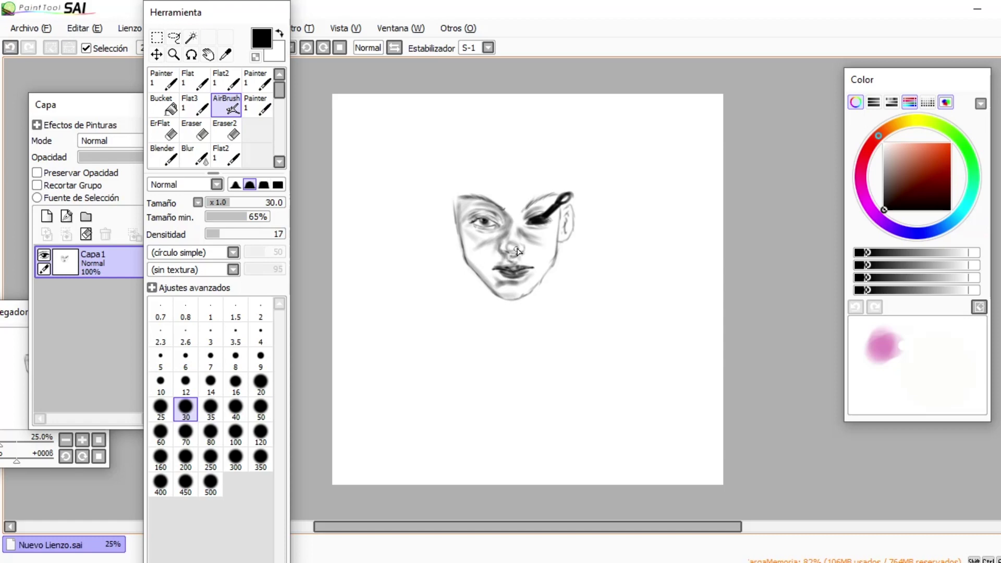
Detail the inside of the right ear at density 36 and soften the left mouth corner with Blur at size 16.
{"action": "left_click", "coordinate": [238, 234]}
{"action": "left_click_drag", "start_coordinate": [566, 214], "coordinate": [567, 234]}
{"action": "left_click", "coordinate": [195, 155]}
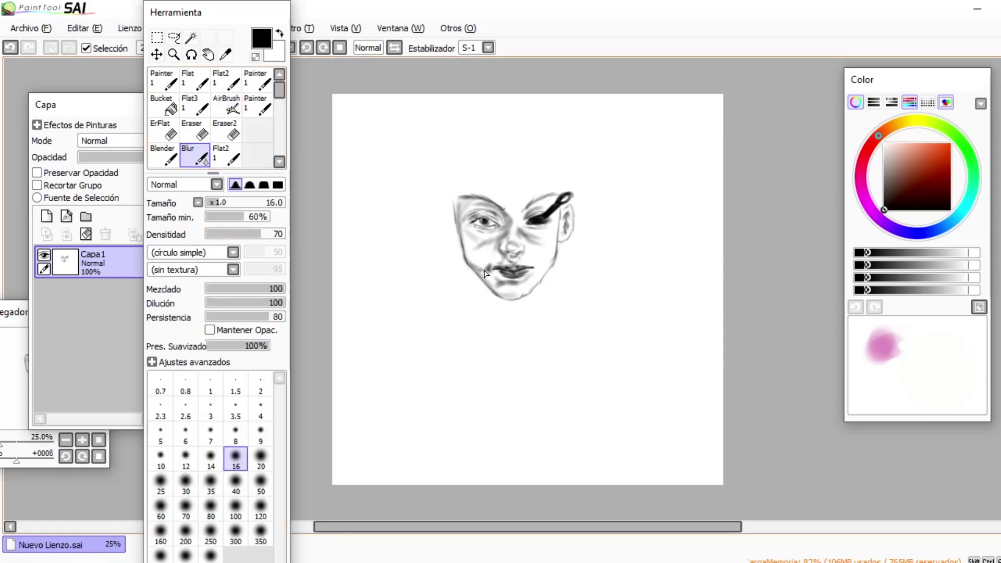
Draw the left ear, the jagged hairline and the spiky outline of short hair with the AirBrush at size 16.
{"action": "left_click", "coordinate": [227, 100]}
{"action": "left_click", "coordinate": [236, 385]}
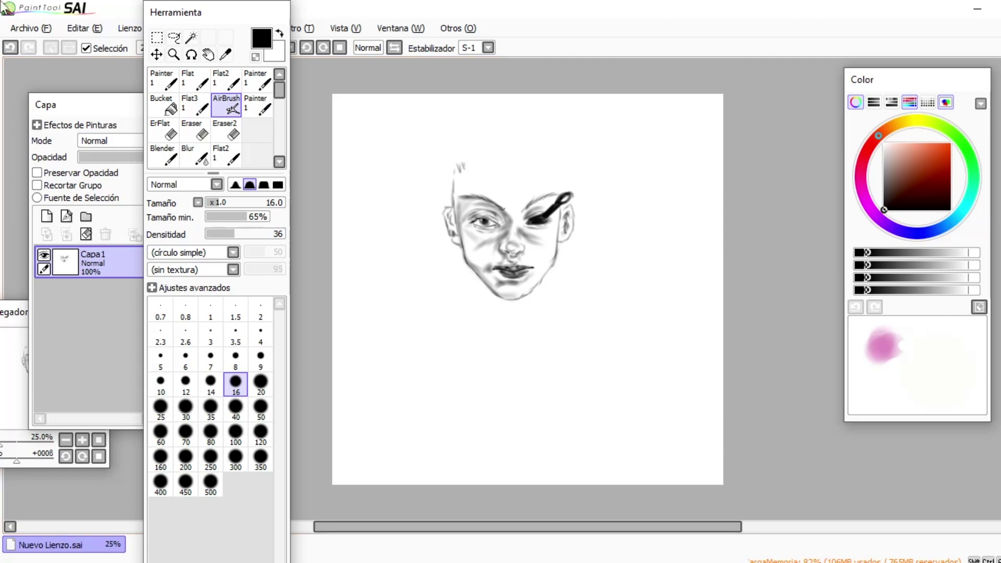
{"action": "mouse_move", "coordinate": [466, 159]}
{"action": "left_mouse_down"}
{"action": "mouse_move", "coordinate": [488, 171]}
{"action": "mouse_move", "coordinate": [494, 158]}
{"action": "mouse_move", "coordinate": [550, 178]}
{"action": "left_mouse_up"}
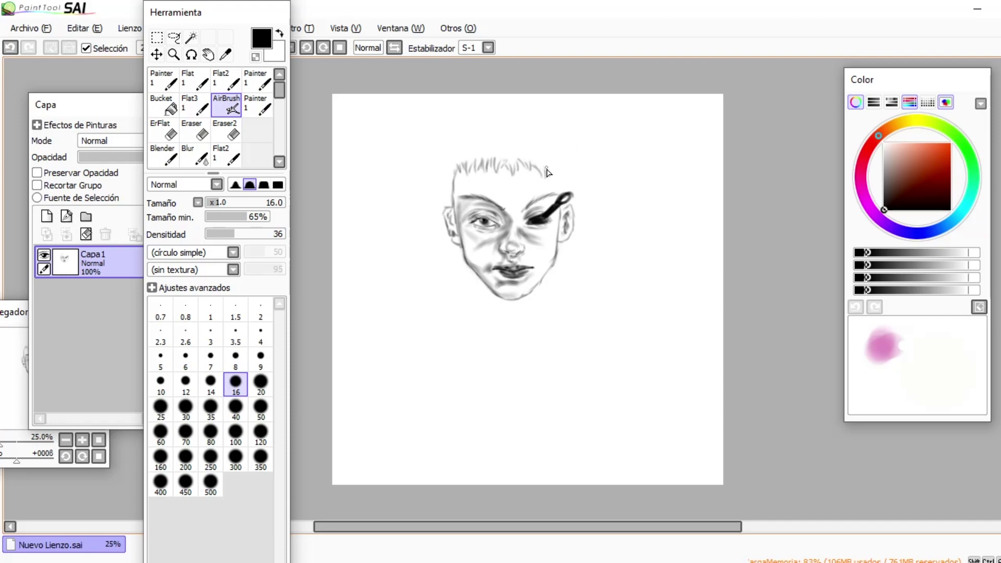
{"action": "mouse_move", "coordinate": [534, 133]}
{"action": "left_mouse_down"}
{"action": "mouse_move", "coordinate": [491, 126]}
{"action": "mouse_move", "coordinate": [464, 142]}
{"action": "mouse_move", "coordinate": [448, 175]}
{"action": "mouse_move", "coordinate": [451, 210]}
{"action": "left_mouse_up"}
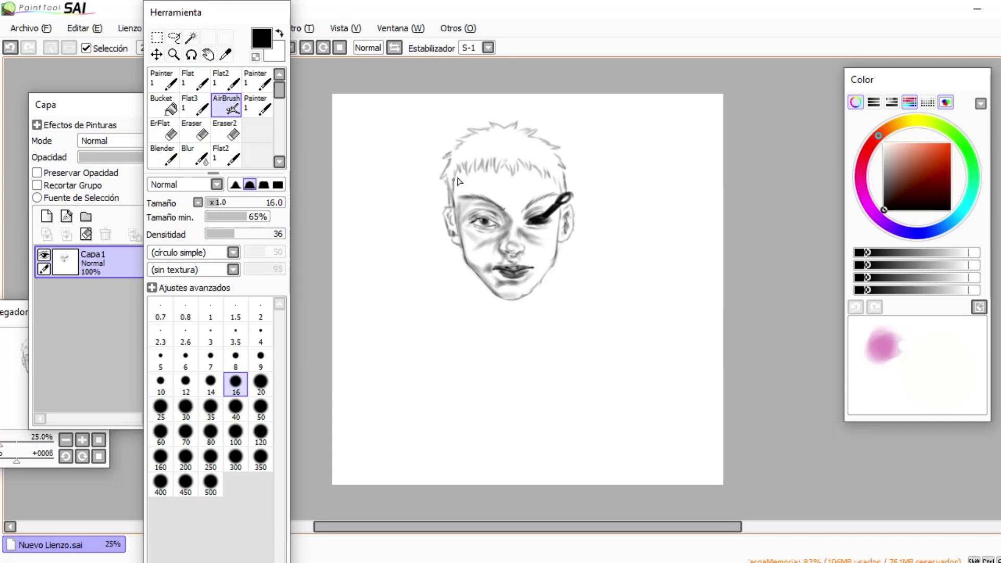
Shade the short hair with spiky strokes using the AirBrush at size 30.
{"action": "left_click", "coordinate": [211, 409]}
{"action": "left_click", "coordinate": [185, 409]}
{"action": "mouse_move", "coordinate": [472, 151]}
{"action": "left_mouse_down"}
{"action": "mouse_move", "coordinate": [445, 179]}
{"action": "mouse_move", "coordinate": [461, 149]}
{"action": "mouse_move", "coordinate": [555, 168]}
{"action": "mouse_move", "coordinate": [538, 141]}
{"action": "mouse_move", "coordinate": [530, 151]}
{"action": "mouse_move", "coordinate": [493, 133]}
{"action": "mouse_move", "coordinate": [463, 147]}
{"action": "left_mouse_up"}
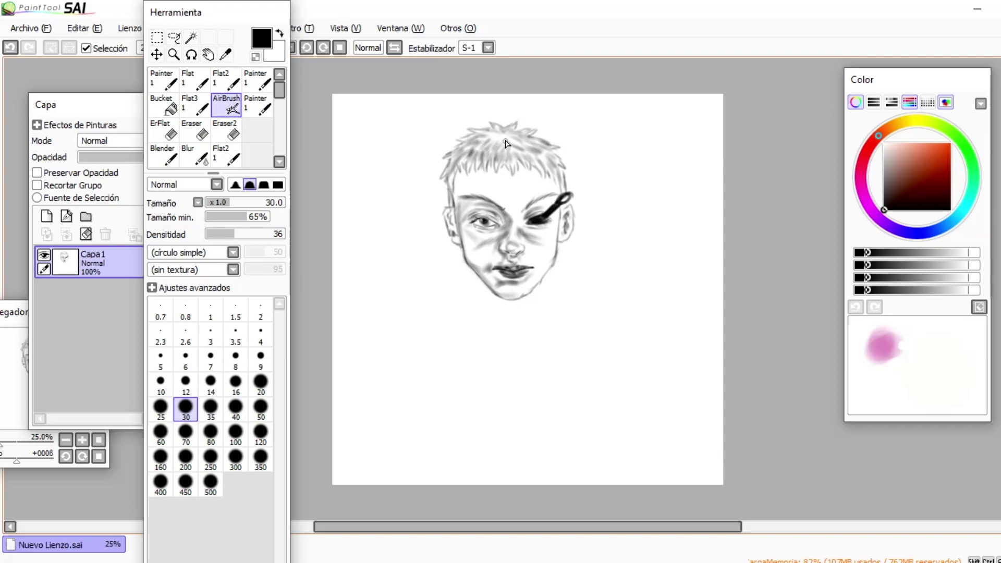
Darken the right mouth corner with the AirBrush at size 16 and soften it with Blur at size 30.
{"action": "left_click", "coordinate": [211, 384]}
{"action": "left_click", "coordinate": [236, 383]}
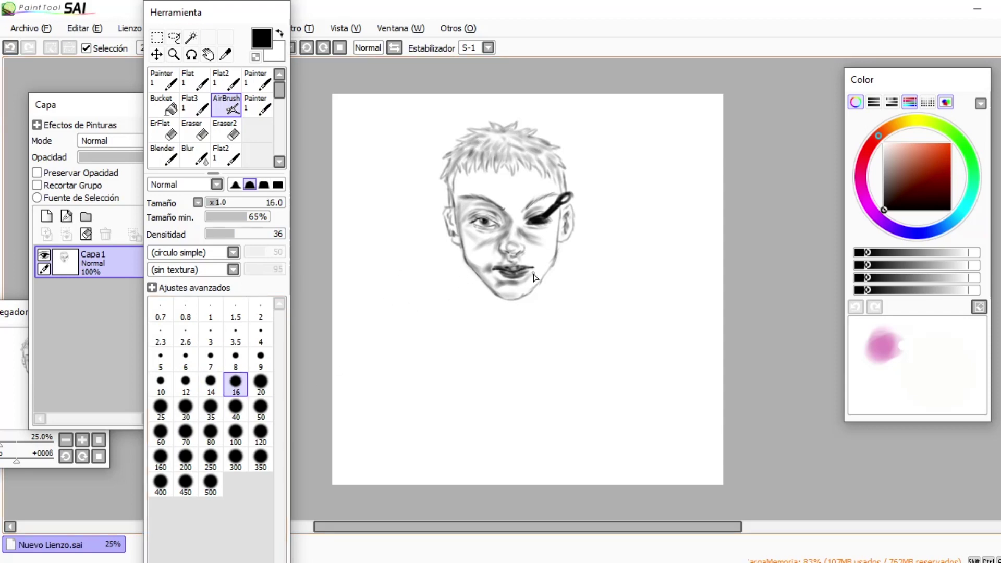
{"action": "left_click", "coordinate": [194, 155]}
{"action": "left_click", "coordinate": [185, 484]}
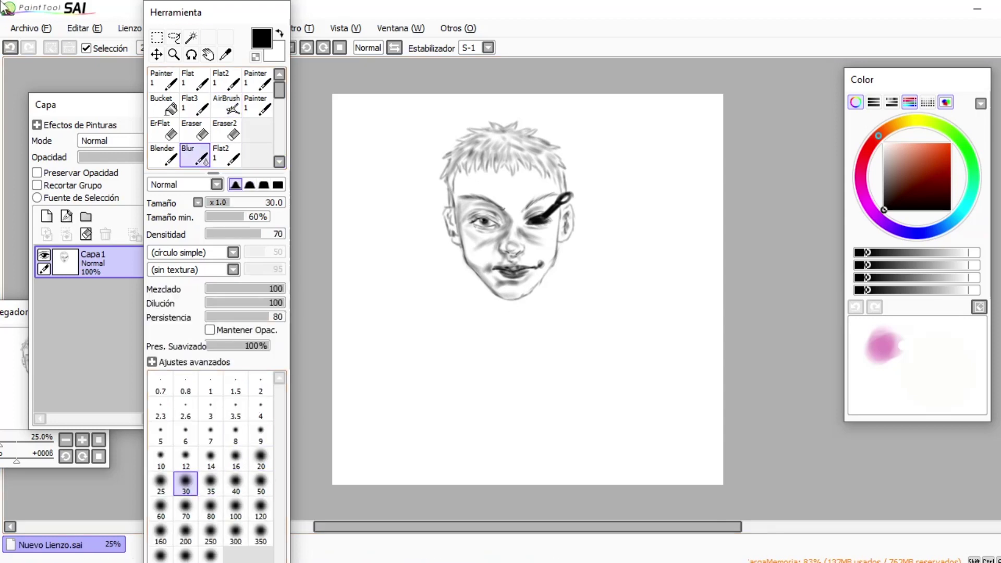
Sketch the left neck edge, then scale the head drawing down slightly and move it toward the canvas's upper centre.
{"action": "left_click", "coordinate": [226, 107]}
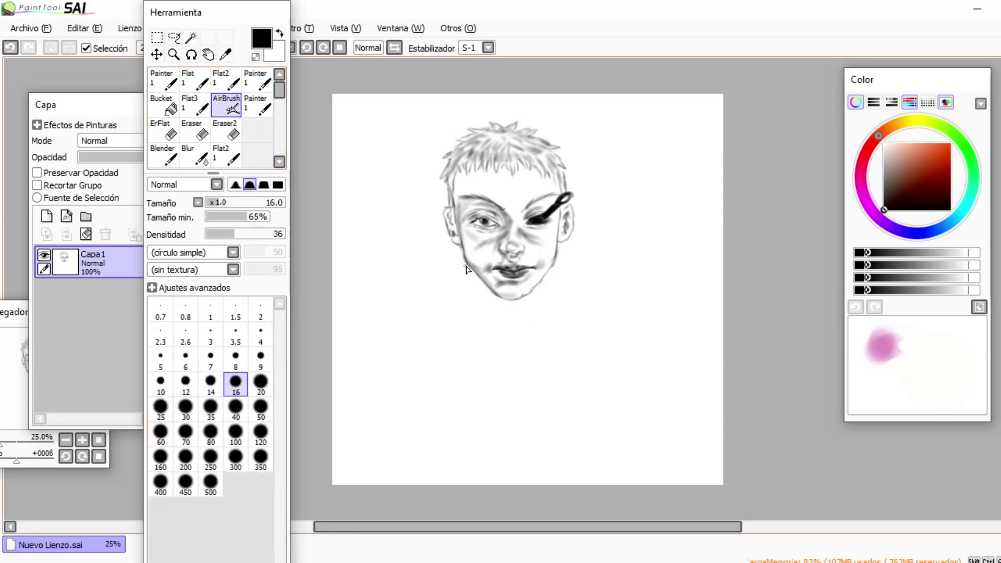
{"action": "key", "text": "ctrl+t"}
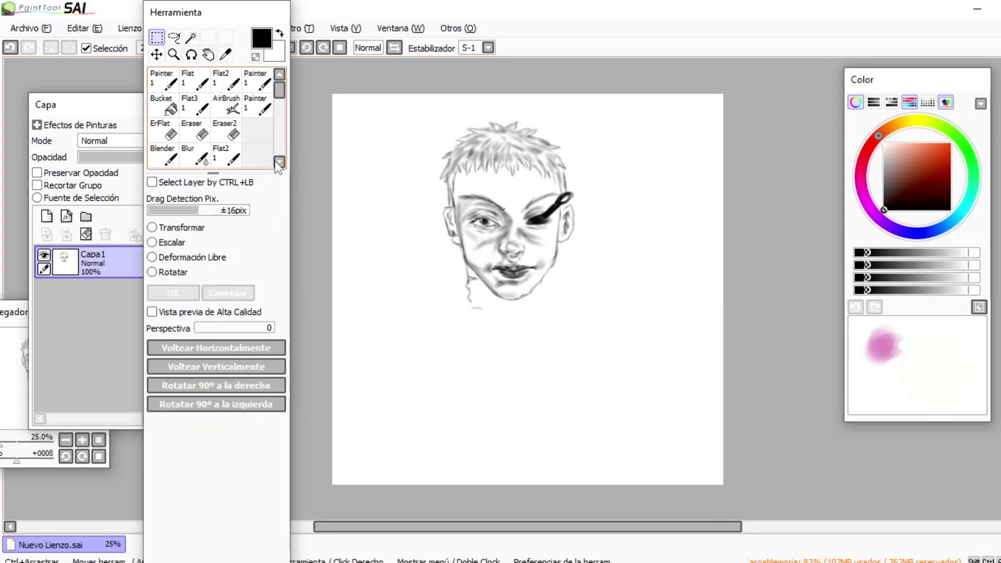
{"action": "mouse_move", "coordinate": [407, 335]}
{"action": "left_mouse_down"}
{"action": "mouse_move", "coordinate": [460, 292]}
{"action": "mouse_move", "coordinate": [456, 280]}
{"action": "left_mouse_up"}
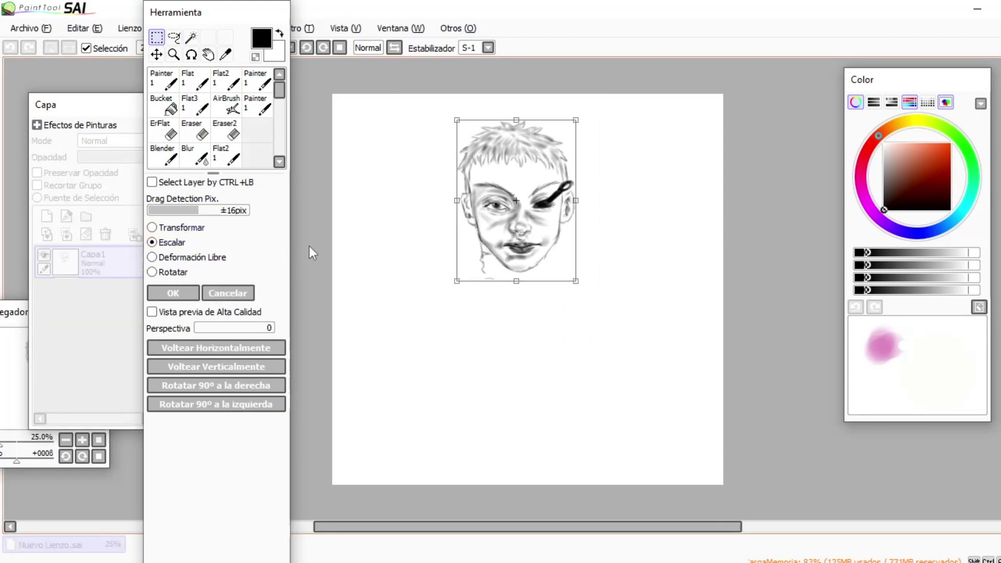
{"action": "left_click_drag", "start_coordinate": [516, 208], "coordinate": [527, 196]}
{"action": "left_click", "coordinate": [226, 107]}
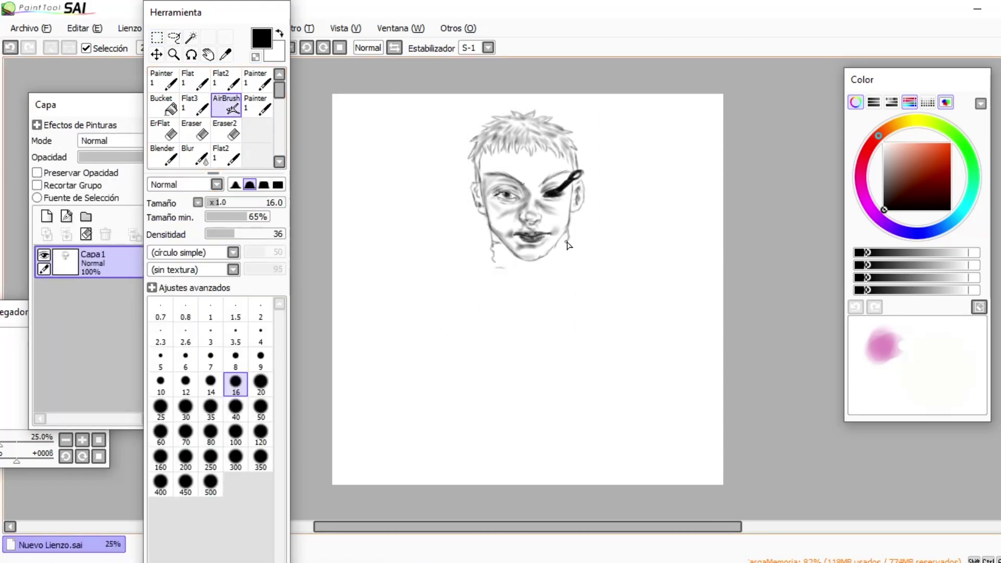
Outline the shoulders, torso sides and arms with the AirBrush at size 16, erasing the stray line above the right elbow.
{"action": "left_click_drag", "start_coordinate": [574, 250], "coordinate": [722, 298]}
{"action": "mouse_move", "coordinate": [494, 258]}
{"action": "left_mouse_down"}
{"action": "mouse_move", "coordinate": [433, 257]}
{"action": "mouse_move", "coordinate": [404, 286]}
{"action": "mouse_move", "coordinate": [399, 432]}
{"action": "mouse_move", "coordinate": [409, 484]}
{"action": "left_mouse_up"}
{"action": "left_click_drag", "start_coordinate": [599, 494], "coordinate": [666, 386]}
{"action": "left_click_drag", "start_coordinate": [641, 373], "coordinate": [685, 379]}
{"action": "left_click_drag", "start_coordinate": [646, 392], "coordinate": [707, 414]}
{"action": "left_click_drag", "start_coordinate": [414, 271], "coordinate": [333, 308]}
{"action": "left_click_drag", "start_coordinate": [334, 402], "coordinate": [397, 384]}
{"action": "left_click_drag", "start_coordinate": [340, 369], "coordinate": [355, 381]}
{"action": "left_click", "coordinate": [225, 133]}
{"action": "left_click_drag", "start_coordinate": [640, 374], "coordinate": [683, 379]}
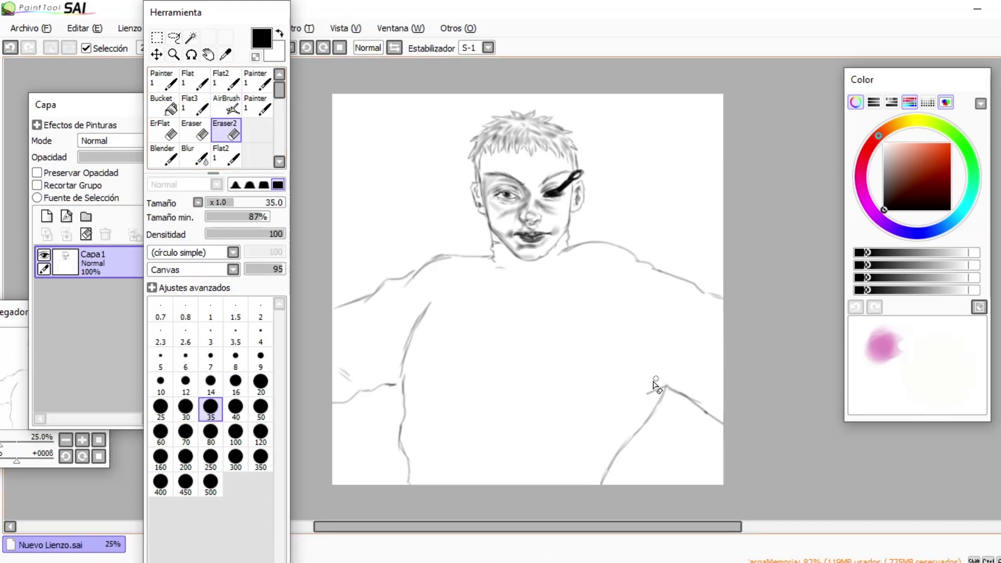
Shade the forehead with the AirBrush at size 25 and soften it with Blur.
{"action": "left_click", "coordinate": [225, 106]}
{"action": "left_click", "coordinate": [186, 385]}
{"action": "left_click", "coordinate": [161, 409]}
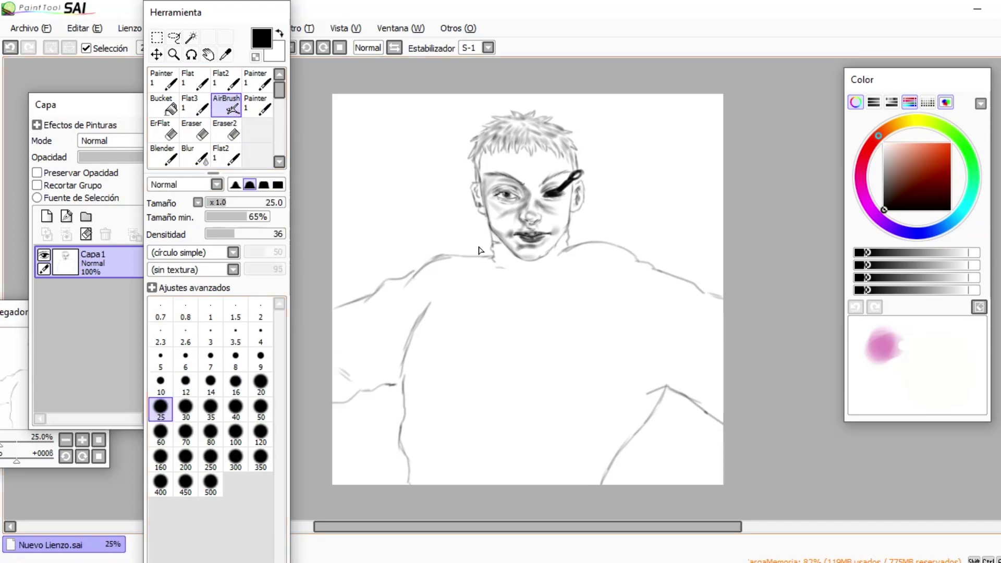
{"action": "left_click_drag", "start_coordinate": [510, 167], "coordinate": [546, 171]}
{"action": "mouse_move", "coordinate": [543, 160]}
{"action": "left_mouse_down"}
{"action": "mouse_move", "coordinate": [499, 157]}
{"action": "mouse_move", "coordinate": [543, 166]}
{"action": "mouse_move", "coordinate": [536, 160]}
{"action": "left_mouse_up"}
{"action": "left_click", "coordinate": [194, 155]}
Add dark shadow strokes to the neck under the left jaw with the AirBrush at size 25.
{"action": "left_click", "coordinate": [226, 106]}
{"action": "left_click_drag", "start_coordinate": [498, 262], "coordinate": [517, 266]}
{"action": "left_click_drag", "start_coordinate": [495, 255], "coordinate": [513, 263]}
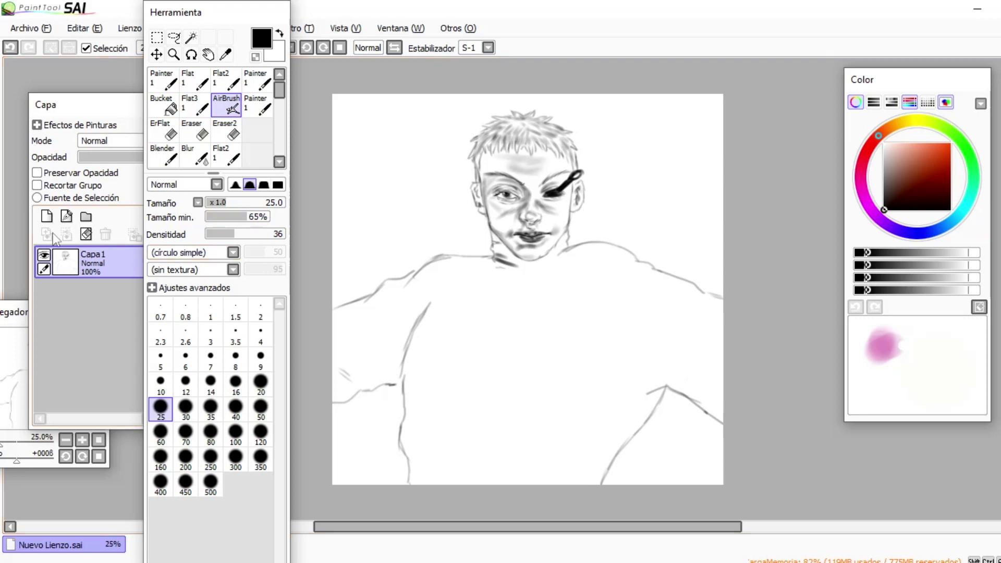
Add a new layer above the sketch and set its blending mode to Superponer.
{"action": "left_click", "coordinate": [47, 217]}
{"action": "left_click", "coordinate": [120, 141]}
{"action": "left_click", "coordinate": [120, 191]}
Paint the face light cyan on the Superponer layer with the AirBrush at size 70 and density 100.
{"action": "left_click", "coordinate": [959, 214]}
{"action": "left_click_drag", "start_coordinate": [916, 148], "coordinate": [912, 156]}
{"action": "left_click", "coordinate": [282, 234]}
{"action": "left_click", "coordinate": [211, 409]}
{"action": "left_click", "coordinate": [185, 433]}
{"action": "mouse_move", "coordinate": [545, 208]}
{"action": "left_mouse_down"}
{"action": "mouse_move", "coordinate": [531, 233]}
{"action": "mouse_move", "coordinate": [503, 231]}
{"action": "mouse_move", "coordinate": [488, 201]}
{"action": "mouse_move", "coordinate": [560, 165]}
{"action": "mouse_move", "coordinate": [580, 192]}
{"action": "mouse_move", "coordinate": [526, 165]}
{"action": "mouse_move", "coordinate": [481, 174]}
{"action": "left_mouse_up"}
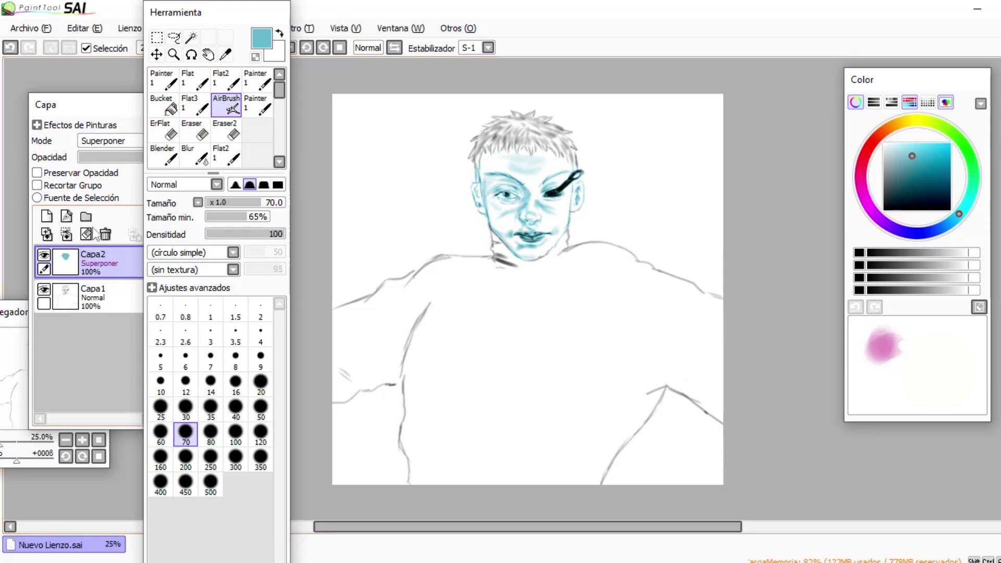
Add a new layer, set its blending mode to Multiplicar and choose a light peach colour.
{"action": "left_click", "coordinate": [47, 216]}
{"action": "left_click", "coordinate": [120, 140]}
{"action": "left_click", "coordinate": [120, 165]}
{"action": "left_click", "coordinate": [883, 132]}
{"action": "left_click", "coordinate": [897, 142]}
{"action": "left_click", "coordinate": [906, 143]}
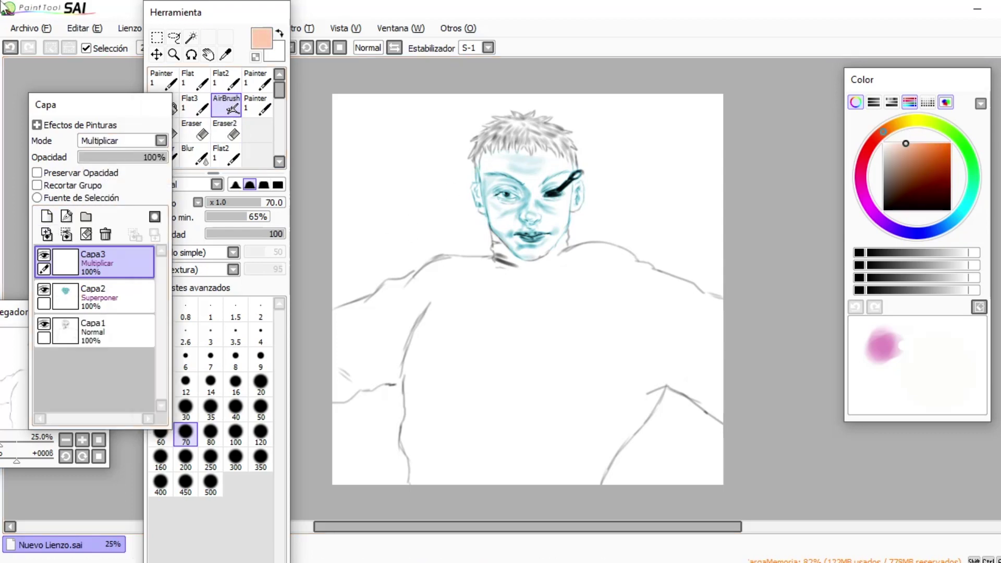
Paint the face and ears peach on the Multiplicar layer with the AirBrush at sizes 35 and 80.
{"action": "left_click", "coordinate": [211, 408]}
{"action": "mouse_move", "coordinate": [537, 229]}
{"action": "left_mouse_down"}
{"action": "mouse_move", "coordinate": [518, 193]}
{"action": "mouse_move", "coordinate": [477, 201]}
{"action": "mouse_move", "coordinate": [513, 237]}
{"action": "mouse_move", "coordinate": [521, 187]}
{"action": "mouse_move", "coordinate": [500, 237]}
{"action": "mouse_move", "coordinate": [526, 250]}
{"action": "mouse_move", "coordinate": [561, 221]}
{"action": "mouse_move", "coordinate": [536, 174]}
{"action": "left_mouse_up"}
{"action": "left_click", "coordinate": [210, 433]}
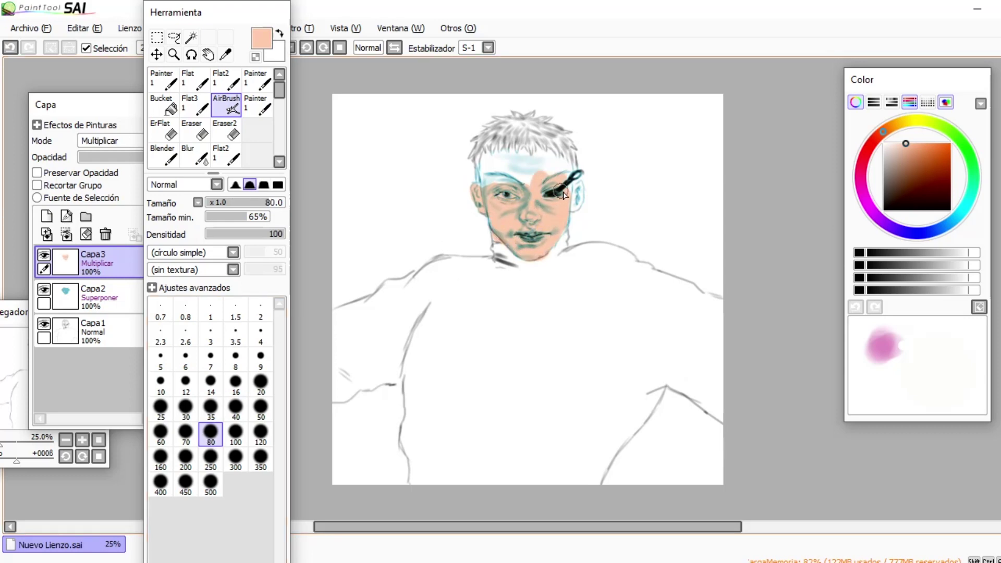
{"action": "left_click", "coordinate": [210, 408]}
{"action": "mouse_move", "coordinate": [573, 214]}
{"action": "left_mouse_down"}
{"action": "mouse_move", "coordinate": [577, 185]}
{"action": "mouse_move", "coordinate": [494, 179]}
{"action": "mouse_move", "coordinate": [484, 168]}
{"action": "mouse_move", "coordinate": [483, 153]}
{"action": "mouse_move", "coordinate": [524, 151]}
{"action": "mouse_move", "coordinate": [526, 160]}
{"action": "mouse_move", "coordinate": [537, 147]}
{"action": "mouse_move", "coordinate": [566, 174]}
{"action": "mouse_move", "coordinate": [546, 157]}
{"action": "left_mouse_up"}
Make the peach skin layer paler and less saturated with a colour adjustment filter.
{"action": "left_click", "coordinate": [299, 28]}
{"action": "left_click", "coordinate": [334, 44]}
{"action": "left_click_drag", "start_coordinate": [902, 399], "coordinate": [863, 399]}
{"action": "left_click_drag", "start_coordinate": [902, 421], "coordinate": [931, 424]}
{"action": "left_click", "coordinate": [923, 453]}
Add a new Normal layer and paint white highlights on the nose tip and lips with the AirBrush at size 3.
{"action": "left_click", "coordinate": [47, 216]}
{"action": "right_click", "coordinate": [351, 304]}
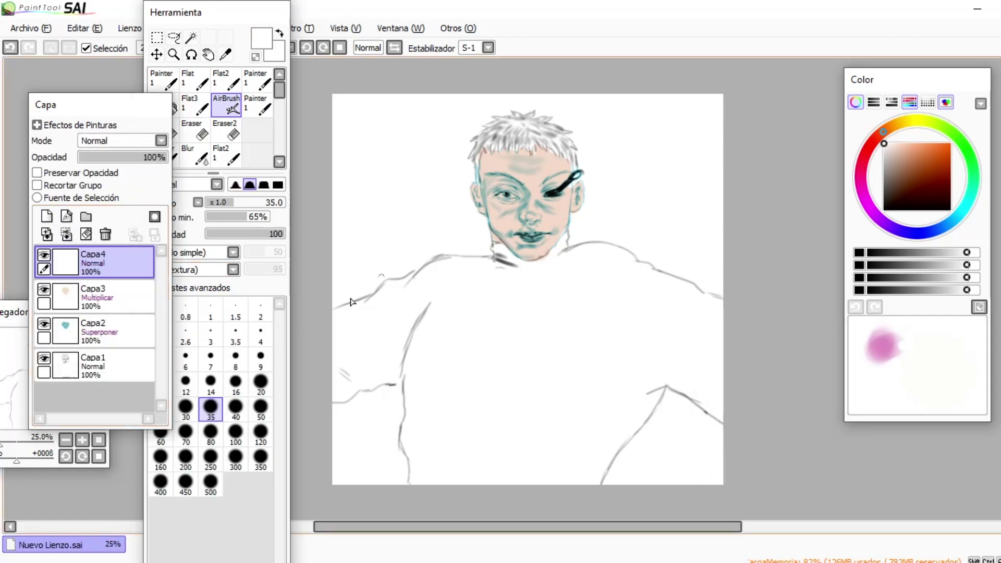
{"action": "left_click", "coordinate": [210, 334]}
{"action": "left_click_drag", "start_coordinate": [250, 16], "coordinate": [133, 38]}
{"action": "left_click", "coordinate": [217, 47]}
{"action": "scroll", "coordinate": [501, 155], "scroll_direction": "up", "scroll_amount": 3}
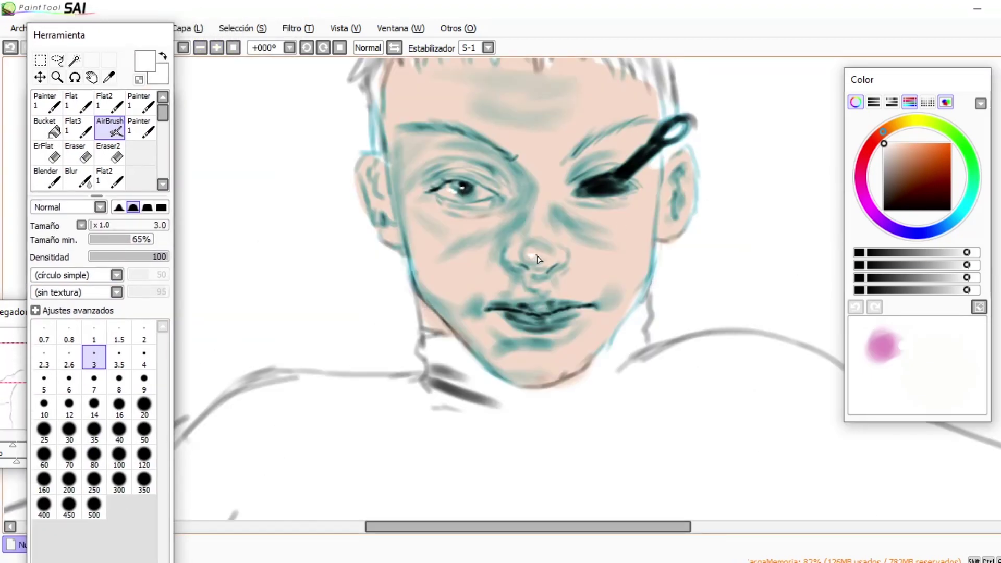
{"action": "left_click_drag", "start_coordinate": [557, 318], "coordinate": [546, 320]}
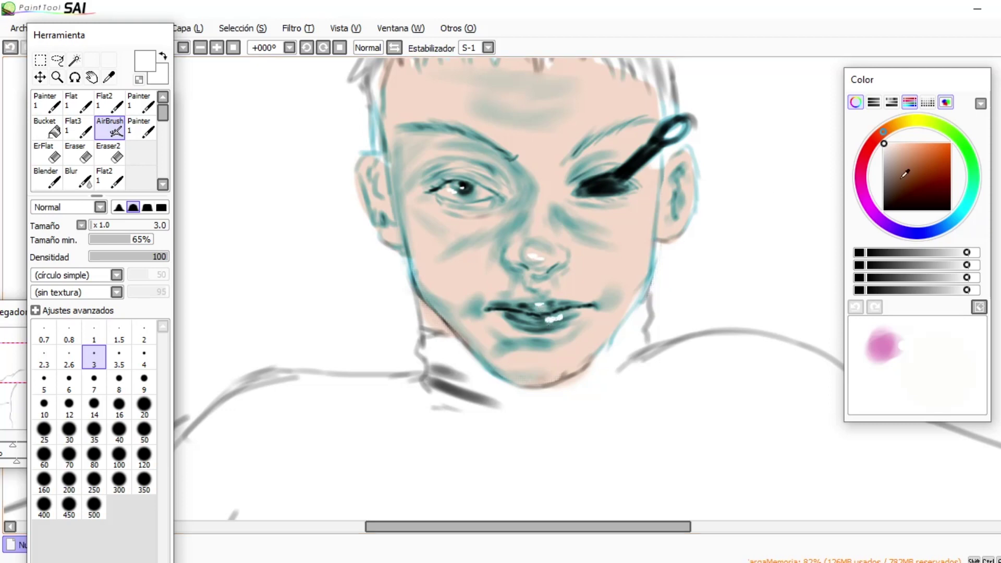
Draw a thin black line under the nose highlight with the AirBrush at size 2.3.
{"action": "left_click", "coordinate": [884, 210]}
{"action": "left_click", "coordinate": [43, 357]}
{"action": "left_click_drag", "start_coordinate": [525, 256], "coordinate": [546, 260]}
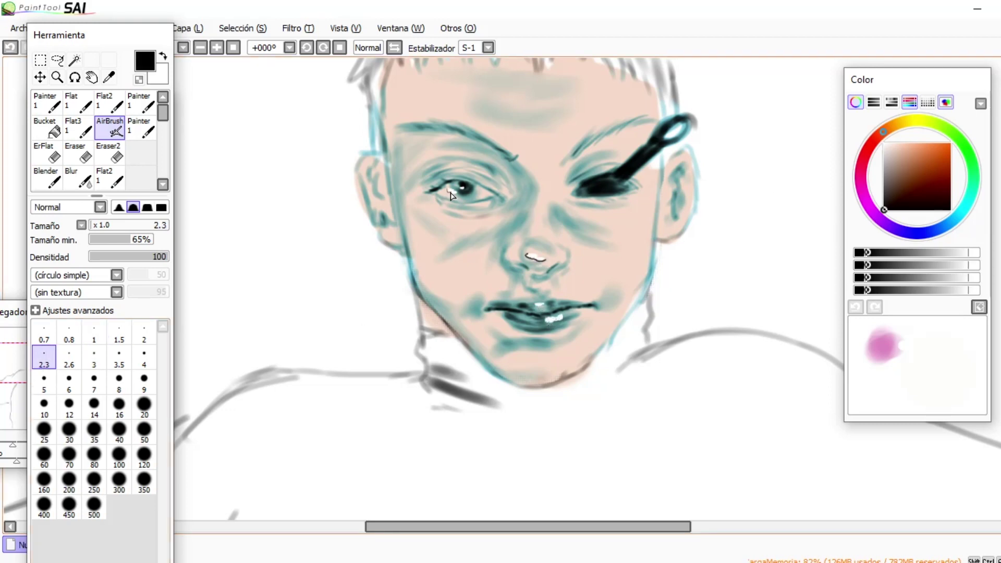
{"action": "left_click", "coordinate": [201, 48]}
{"action": "left_click", "coordinate": [200, 47]}
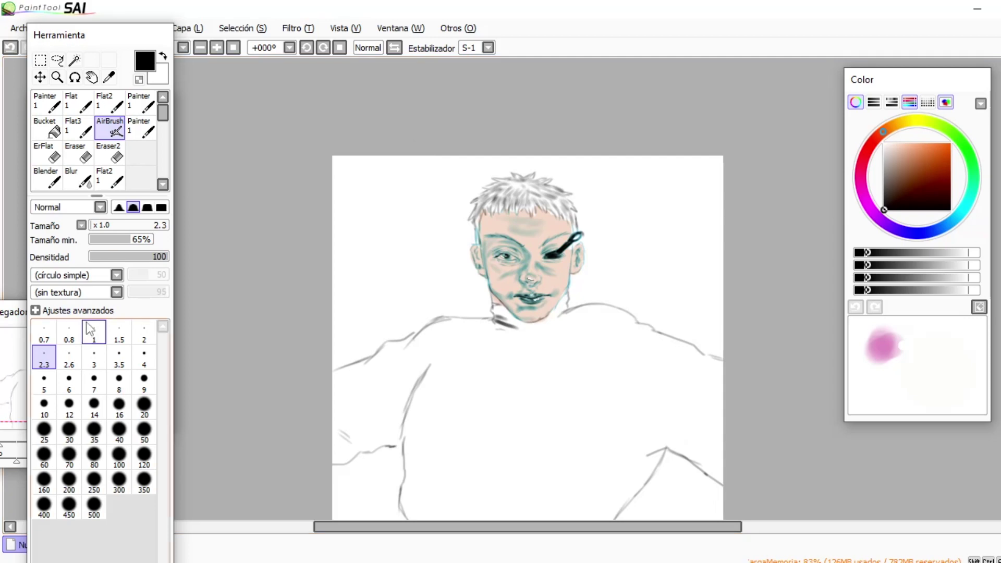
Adjust the selected layer's colour values with a colour adjustment filter.
{"action": "mouse_move", "coordinate": [131, 37]}
{"action": "left_mouse_down"}
{"action": "mouse_move", "coordinate": [248, 42]}
{"action": "mouse_move", "coordinate": [119, 41]}
{"action": "left_mouse_up"}
{"action": "left_click", "coordinate": [292, 29]}
{"action": "left_click", "coordinate": [311, 43]}
{"action": "mouse_move", "coordinate": [902, 376]}
{"action": "left_mouse_down"}
{"action": "mouse_move", "coordinate": [971, 379]}
{"action": "mouse_move", "coordinate": [759, 349]}
{"action": "mouse_move", "coordinate": [907, 360]}
{"action": "left_mouse_up"}
{"action": "left_click_drag", "start_coordinate": [902, 421], "coordinate": [911, 420]}
{"action": "left_click_drag", "start_coordinate": [908, 375], "coordinate": [903, 374]}
{"action": "left_click", "coordinate": [937, 451]}
{"action": "key", "text": "Home"}
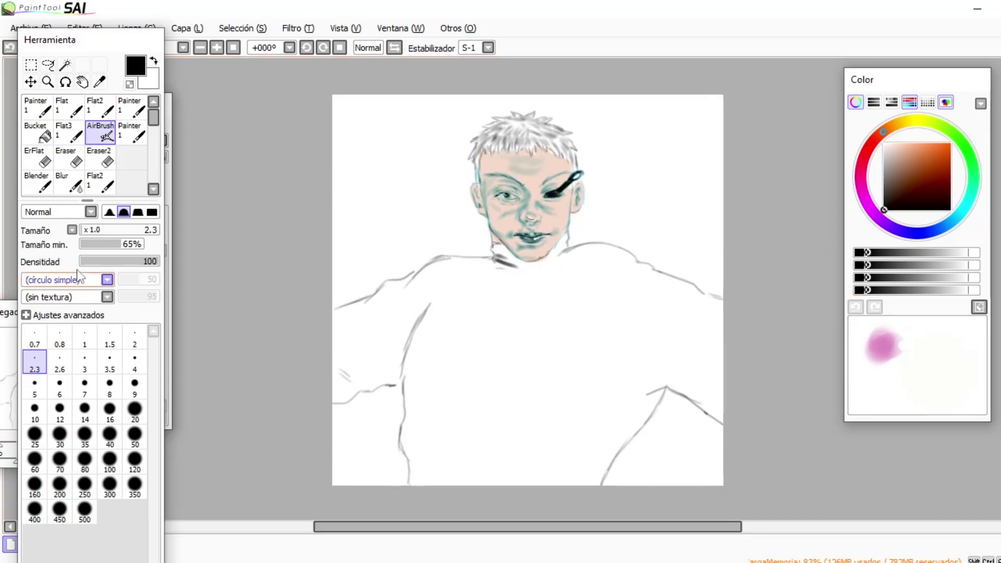
Add a new layer above the highlight layer and set its blending mode to Multiplicar.
{"action": "left_click_drag", "start_coordinate": [168, 106], "coordinate": [247, 126]}
{"action": "left_click", "coordinate": [193, 276]}
{"action": "left_click", "coordinate": [134, 234]}
{"action": "left_click", "coordinate": [219, 158]}
{"action": "left_click", "coordinate": [215, 184]}
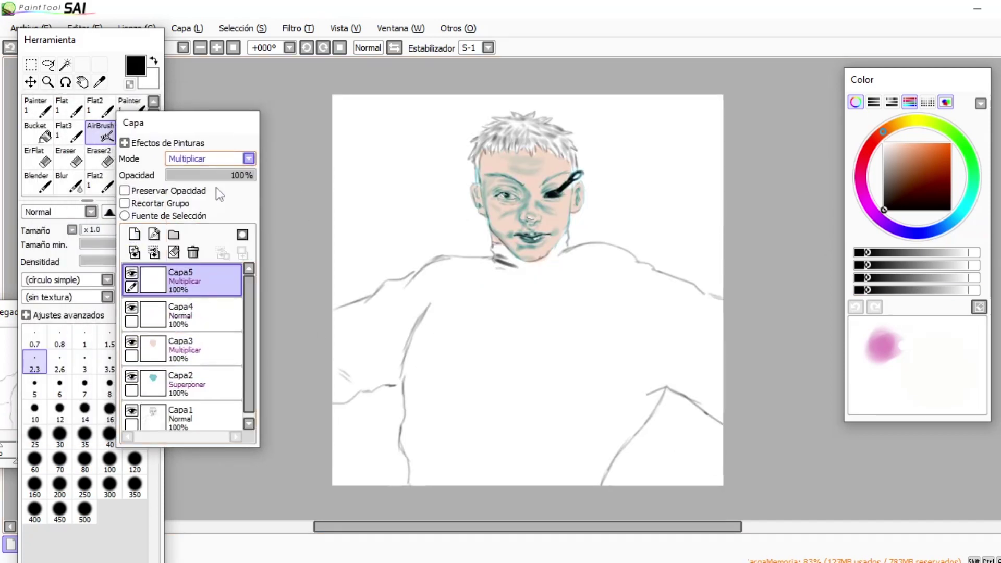
Paint orange blush on the cheeks, around the eyes and on the lower face with the AirBrush at size 30.
{"action": "left_click_drag", "start_coordinate": [929, 151], "coordinate": [928, 129]}
{"action": "left_click", "coordinate": [59, 433]}
{"action": "left_click_drag", "start_coordinate": [492, 211], "coordinate": [521, 214]}
{"action": "left_click_drag", "start_coordinate": [545, 213], "coordinate": [559, 200]}
{"action": "mouse_move", "coordinate": [496, 192]}
{"action": "left_mouse_down"}
{"action": "mouse_move", "coordinate": [517, 193]}
{"action": "mouse_move", "coordinate": [516, 202]}
{"action": "left_mouse_up"}
{"action": "mouse_move", "coordinate": [514, 244]}
{"action": "left_mouse_down"}
{"action": "mouse_move", "coordinate": [551, 240]}
{"action": "mouse_move", "coordinate": [513, 212]}
{"action": "mouse_move", "coordinate": [501, 217]}
{"action": "mouse_move", "coordinate": [509, 191]}
{"action": "left_mouse_up"}
Soften the orange blush on the face with Blur at size 80.
{"action": "left_click", "coordinate": [69, 183]}
{"action": "left_click", "coordinate": [110, 533]}
{"action": "left_click", "coordinate": [85, 536]}
{"action": "mouse_move", "coordinate": [528, 223]}
{"action": "left_mouse_down"}
{"action": "mouse_move", "coordinate": [542, 227]}
{"action": "mouse_move", "coordinate": [521, 249]}
{"action": "mouse_move", "coordinate": [552, 209]}
{"action": "mouse_move", "coordinate": [564, 219]}
{"action": "left_mouse_up"}
Trim the blush around the nose with the Eraser at size 16 and soften it with Blur at size 35.
{"action": "key", "text": "e"}
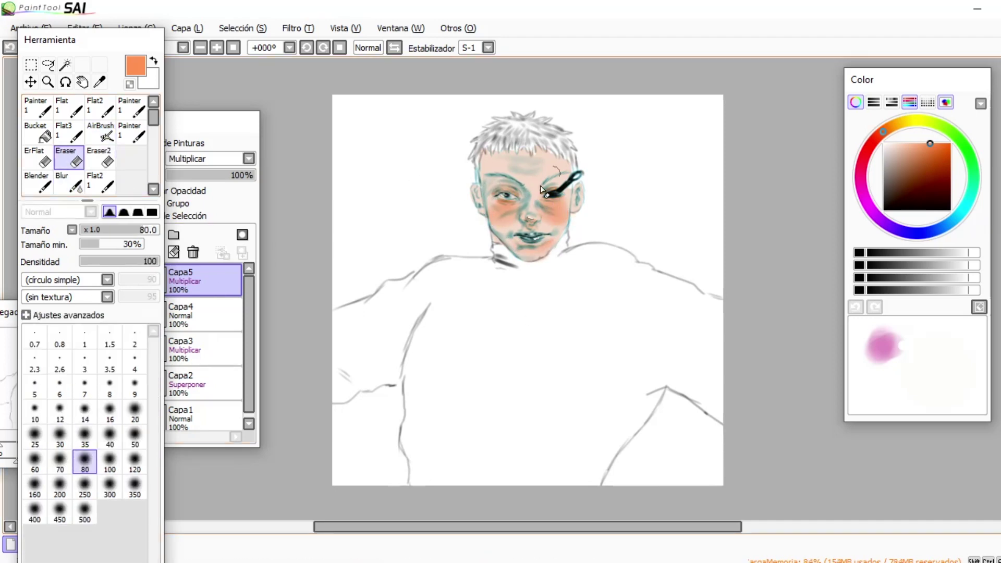
{"action": "left_click_drag", "start_coordinate": [516, 210], "coordinate": [518, 211]}
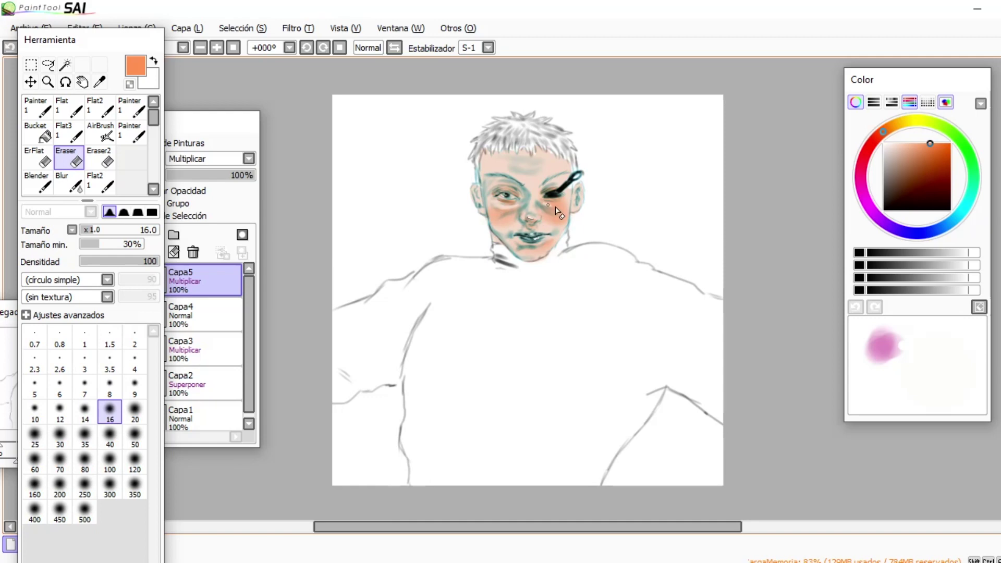
{"action": "key", "text": "bracketleft"}
{"action": "key", "text": "bracketleft"}
{"action": "key", "text": "bracketleft"}
{"action": "key", "text": "bracketleft"}
{"action": "key", "text": "bracketleft"}
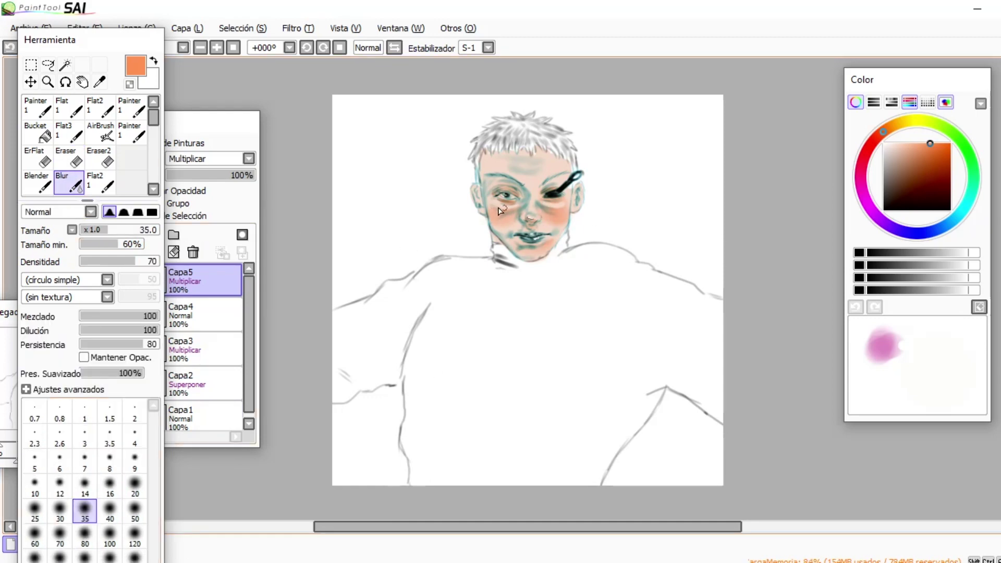
Add a new Normal layer above the blush layer and choose a bright red.
{"action": "left_click_drag", "start_coordinate": [208, 122], "coordinate": [229, 97]}
{"action": "left_click", "coordinate": [175, 209]}
{"action": "left_click", "coordinate": [871, 145]}
{"action": "left_click", "coordinate": [949, 151]}
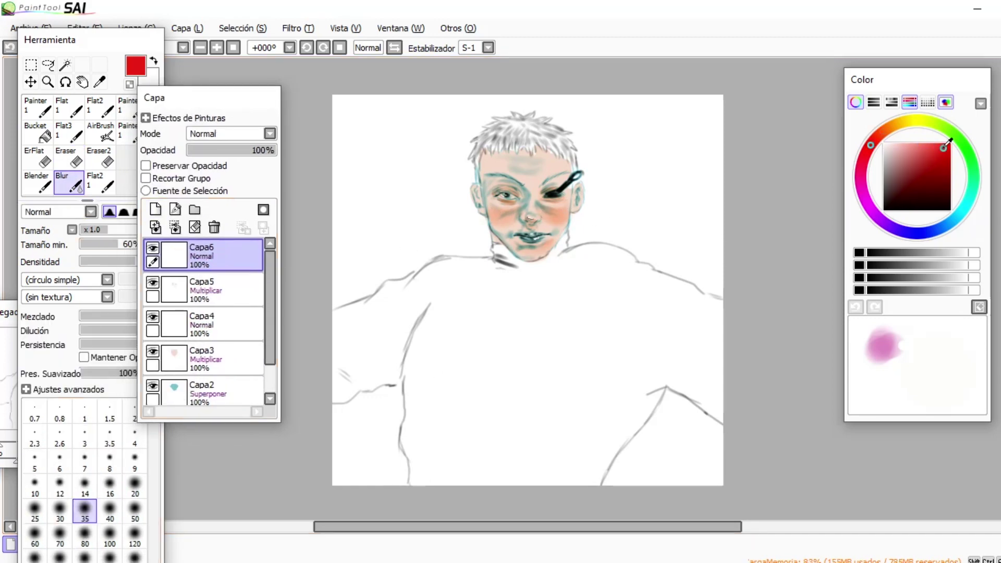
Paint red blood dripping from the stabbed eye with the AirBrush at size 8, adding dark red shading and white highlights.
{"action": "left_click", "coordinate": [100, 133]}
{"action": "left_click", "coordinate": [110, 387]}
{"action": "left_click_drag", "start_coordinate": [560, 196], "coordinate": [567, 218]}
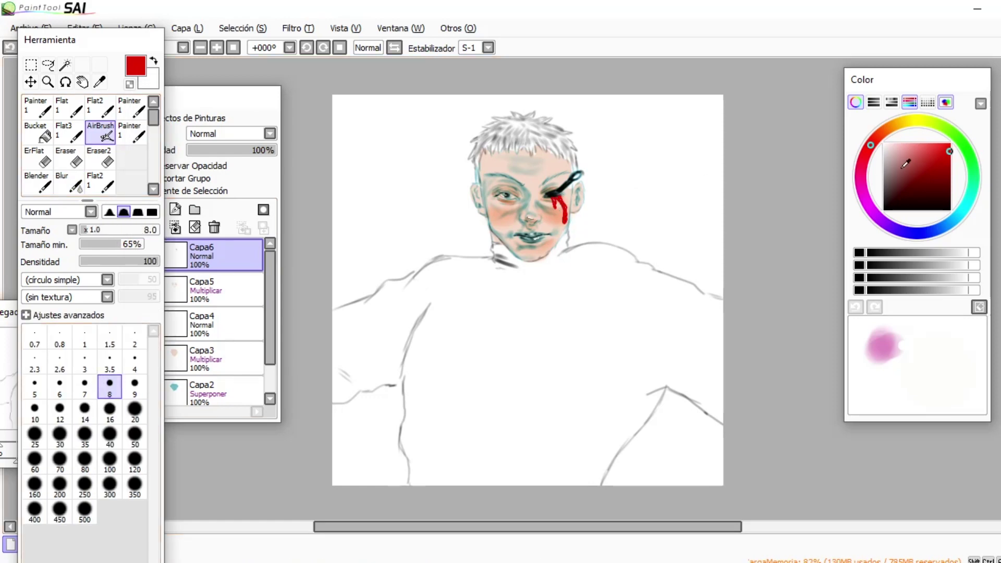
{"action": "left_click", "coordinate": [907, 195]}
{"action": "key", "text": "x"}
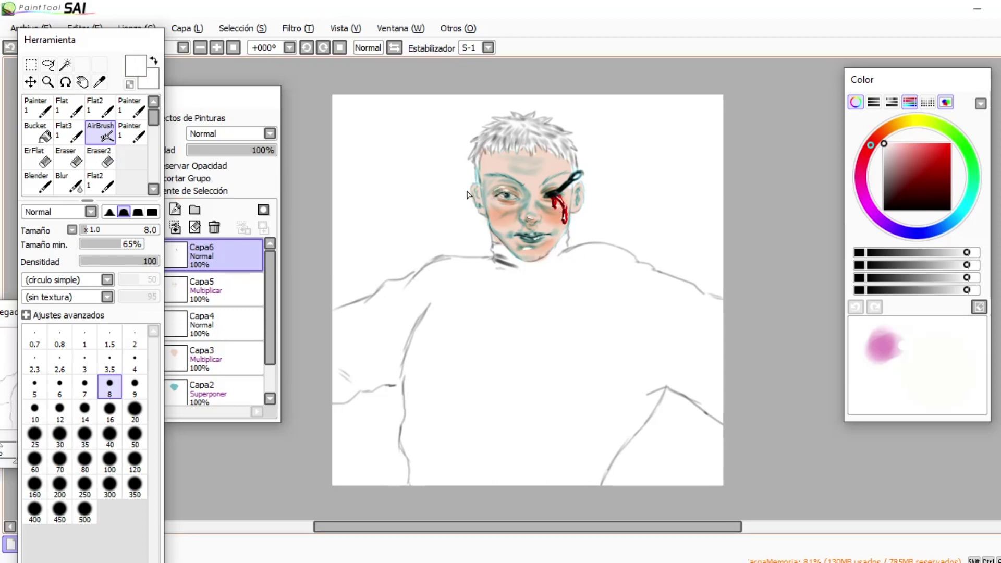
Add a new layer, set its blending mode to Multiplicar and choose a bright red for the hair.
{"action": "left_click_drag", "start_coordinate": [209, 97], "coordinate": [225, 89]}
{"action": "left_click", "coordinate": [171, 201]}
{"action": "left_click", "coordinate": [258, 125]}
{"action": "left_click", "coordinate": [248, 147]}
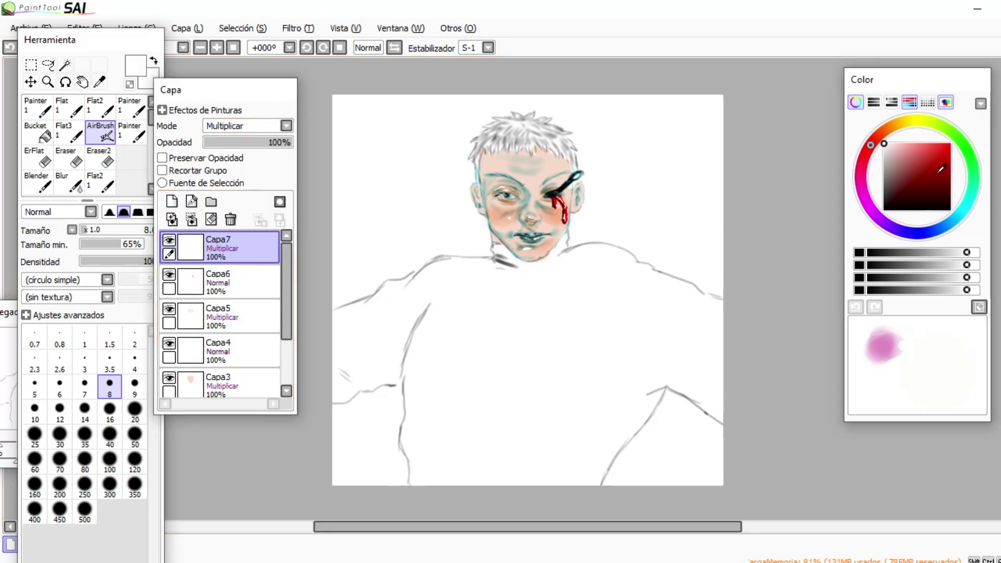
{"action": "left_click", "coordinate": [945, 144]}
Paint all of the hair bright red with the AirBrush at sizes 14 and 16.
{"action": "left_click", "coordinate": [87, 412]}
{"action": "mouse_move", "coordinate": [474, 169]}
{"action": "left_mouse_down"}
{"action": "mouse_move", "coordinate": [502, 140]}
{"action": "mouse_move", "coordinate": [512, 149]}
{"action": "mouse_move", "coordinate": [502, 153]}
{"action": "mouse_move", "coordinate": [517, 137]}
{"action": "mouse_move", "coordinate": [518, 155]}
{"action": "mouse_move", "coordinate": [533, 139]}
{"action": "mouse_move", "coordinate": [549, 168]}
{"action": "mouse_move", "coordinate": [547, 152]}
{"action": "mouse_move", "coordinate": [527, 141]}
{"action": "mouse_move", "coordinate": [563, 152]}
{"action": "mouse_move", "coordinate": [573, 184]}
{"action": "mouse_move", "coordinate": [571, 149]}
{"action": "left_mouse_up"}
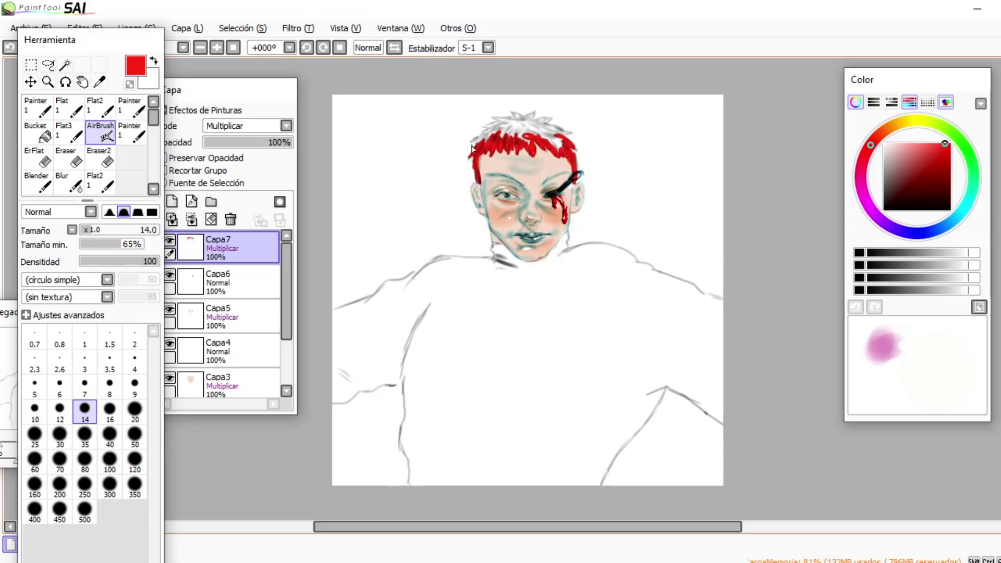
{"action": "mouse_move", "coordinate": [489, 139]}
{"action": "left_mouse_down"}
{"action": "mouse_move", "coordinate": [498, 123]}
{"action": "mouse_move", "coordinate": [526, 125]}
{"action": "left_mouse_up"}
{"action": "key", "text": "bracketright"}
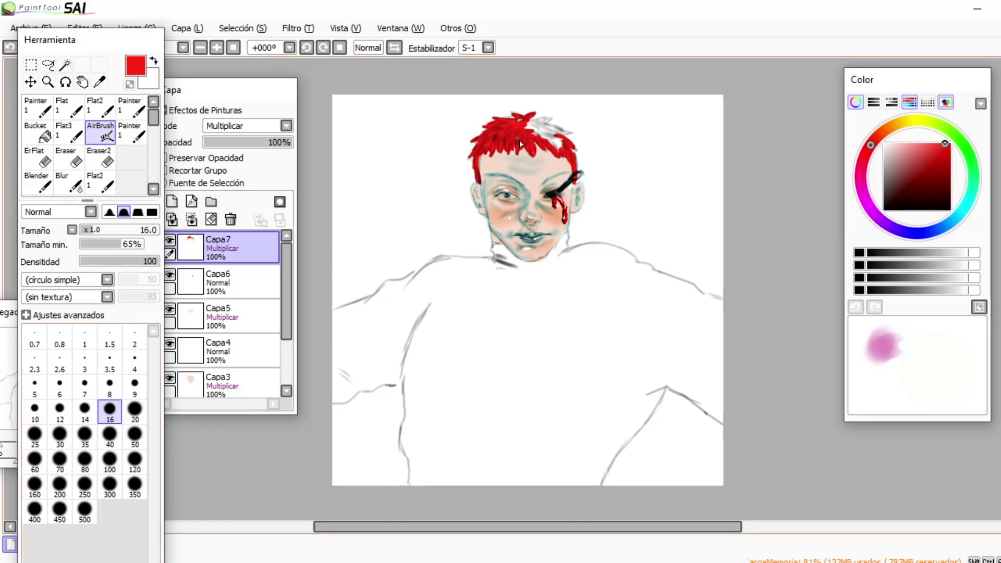
{"action": "left_click_drag", "start_coordinate": [543, 126], "coordinate": [562, 133]}
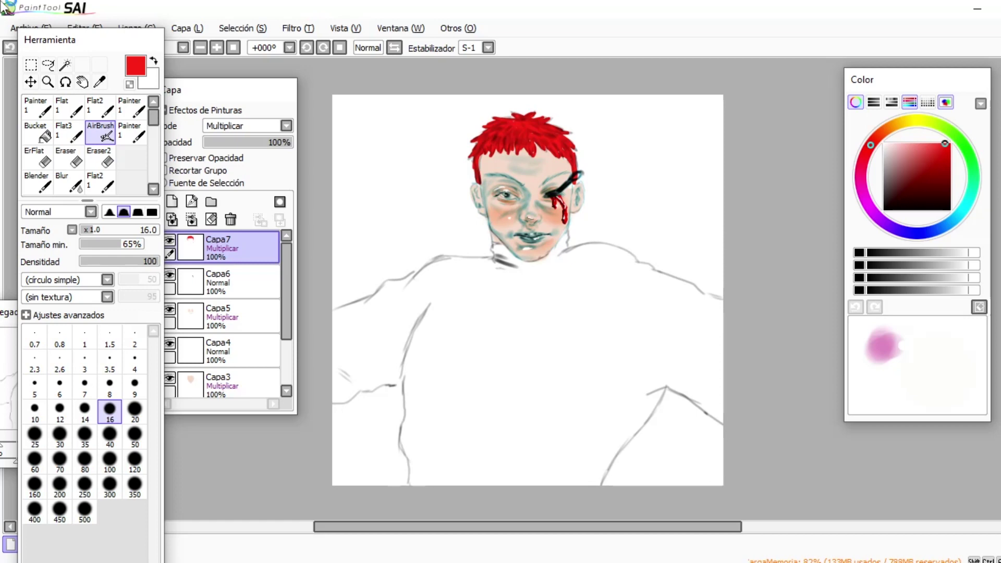
Draw fine dark red lash details around the open eye with the AirBrush at size 1.5.
{"action": "left_click", "coordinate": [927, 171]}
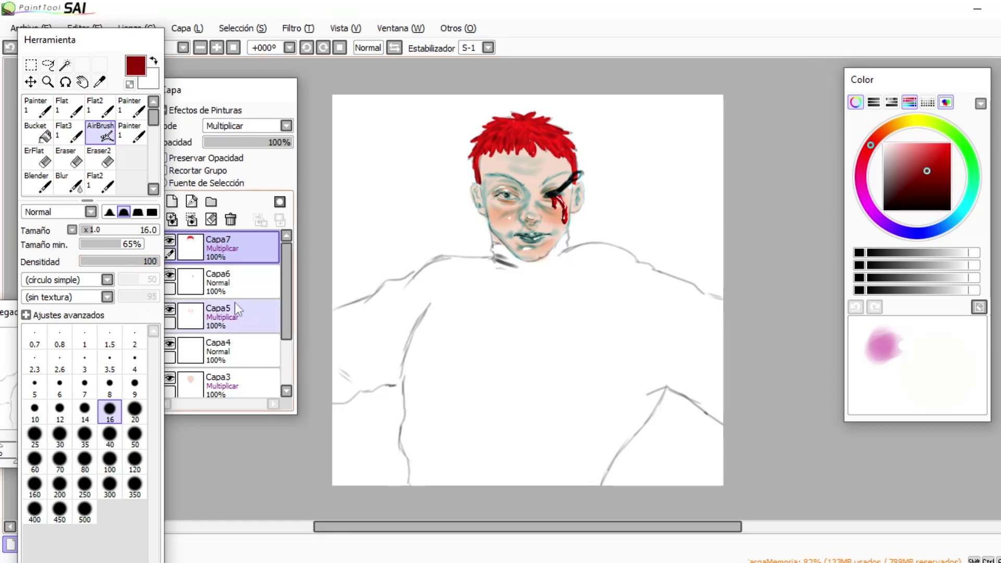
{"action": "left_click", "coordinate": [110, 336]}
{"action": "left_click", "coordinate": [216, 48]}
{"action": "left_click", "coordinate": [216, 48]}
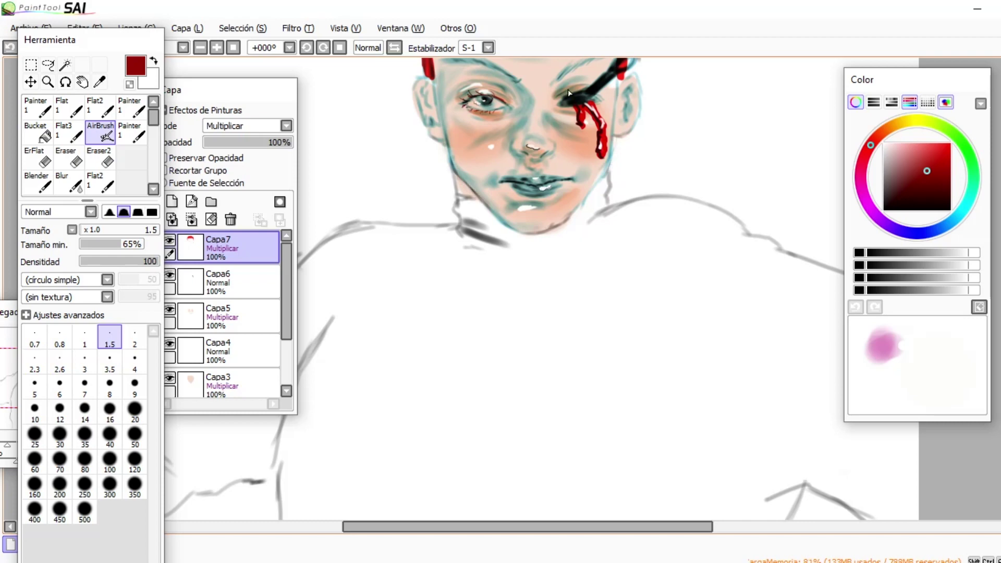
{"action": "scroll", "coordinate": [662, 246], "scroll_direction": "up", "scroll_amount": 2}
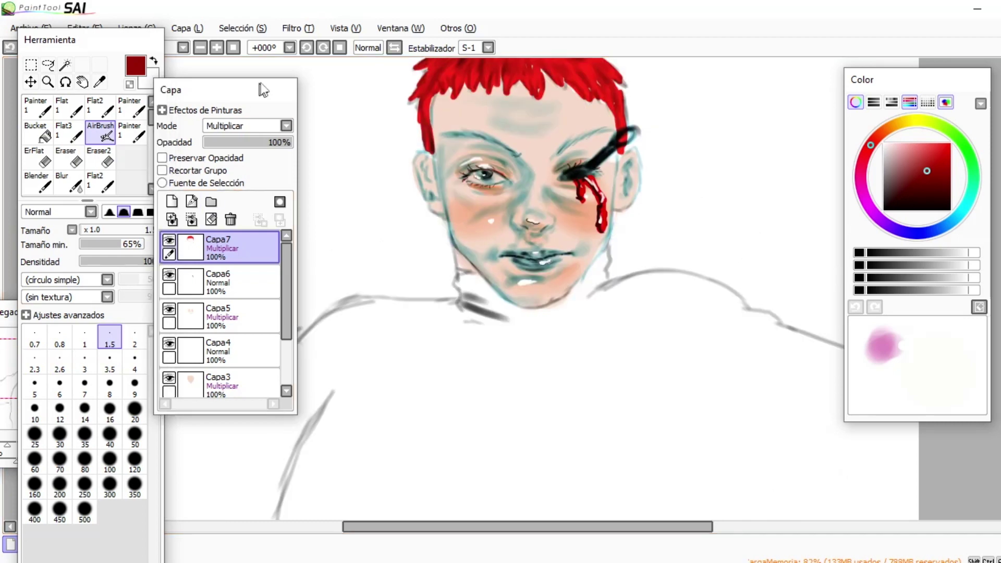
Add a new layer above the hair layer, set its blending mode to Multiplicar and choose a light red.
{"action": "left_click_drag", "start_coordinate": [252, 91], "coordinate": [262, 80]}
{"action": "left_click", "coordinate": [182, 190]}
{"action": "left_click", "coordinate": [268, 114]}
{"action": "left_click", "coordinate": [270, 139]}
{"action": "left_click", "coordinate": [919, 144]}
Tint the lips light red with the AirBrush at size 8 and refine them with Blur and Eraser2.
{"action": "left_click", "coordinate": [110, 386]}
{"action": "mouse_move", "coordinate": [514, 256]}
{"action": "left_mouse_down"}
{"action": "mouse_move", "coordinate": [536, 264]}
{"action": "mouse_move", "coordinate": [505, 257]}
{"action": "mouse_move", "coordinate": [556, 254]}
{"action": "mouse_move", "coordinate": [531, 269]}
{"action": "mouse_move", "coordinate": [558, 259]}
{"action": "left_mouse_up"}
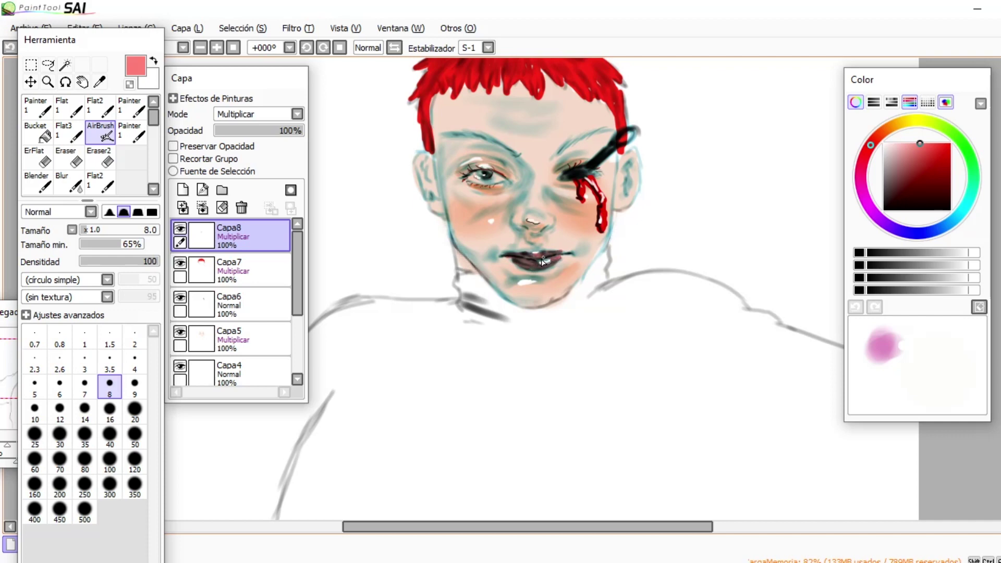
{"action": "left_click", "coordinate": [68, 182]}
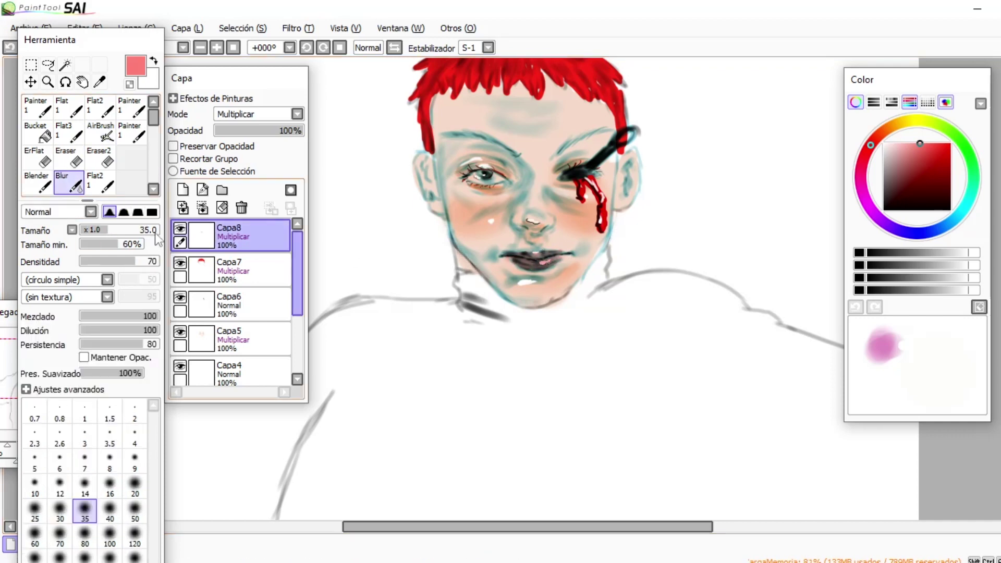
{"action": "key", "text": "e"}
{"action": "key", "text": "Page_Down"}
{"action": "key", "text": "Page_Down"}
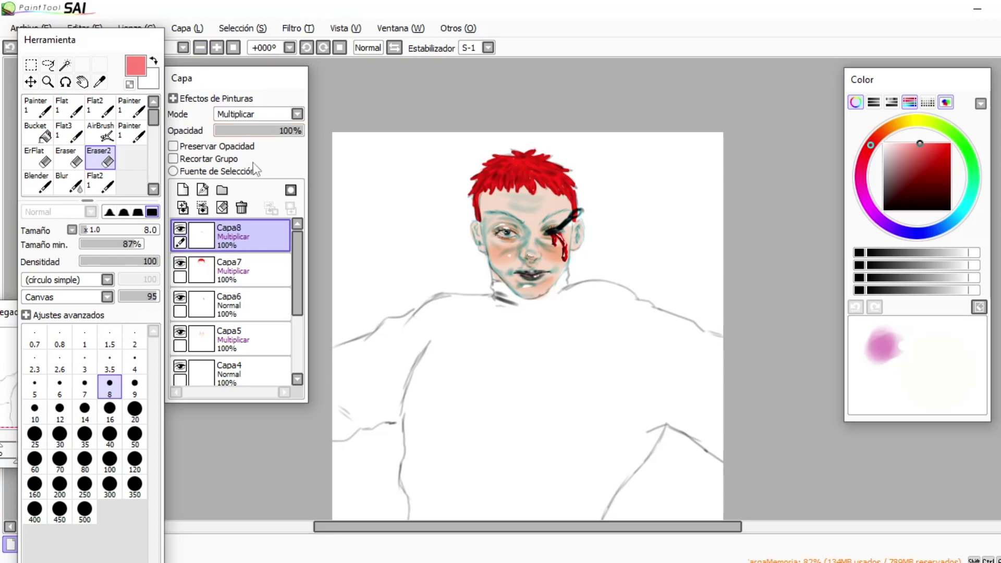
Tint the left eyebrow, the open eye's lid and the side of the nose light red, softening with Blur at size 35.
{"action": "key", "text": "a"}
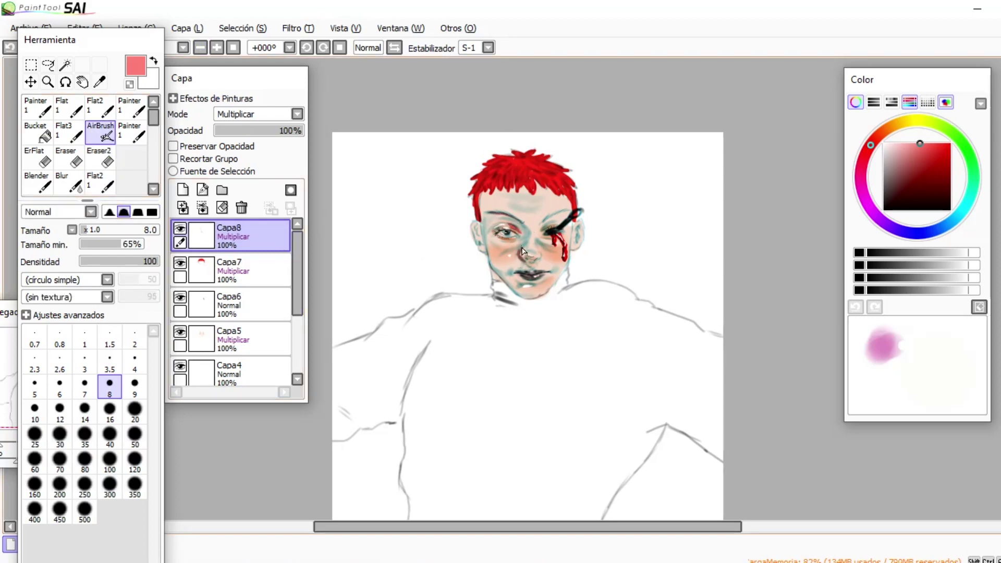
{"action": "left_click", "coordinate": [68, 182]}
{"action": "left_click", "coordinate": [109, 484]}
{"action": "left_click", "coordinate": [85, 511]}
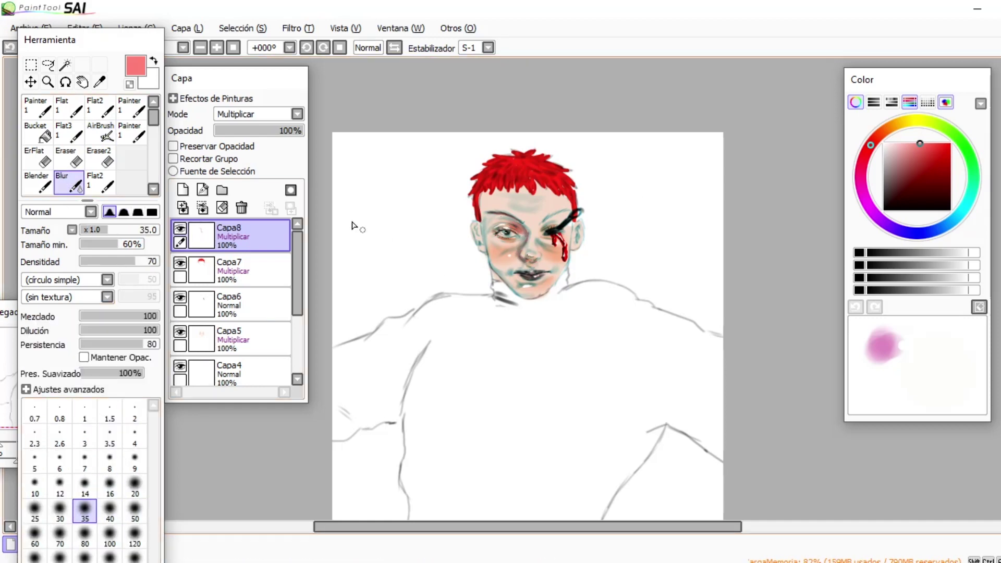
Touch up the light red facial tint with the AirBrush at size 8 and soften it with Blur at size 16.
{"action": "left_click", "coordinate": [100, 132]}
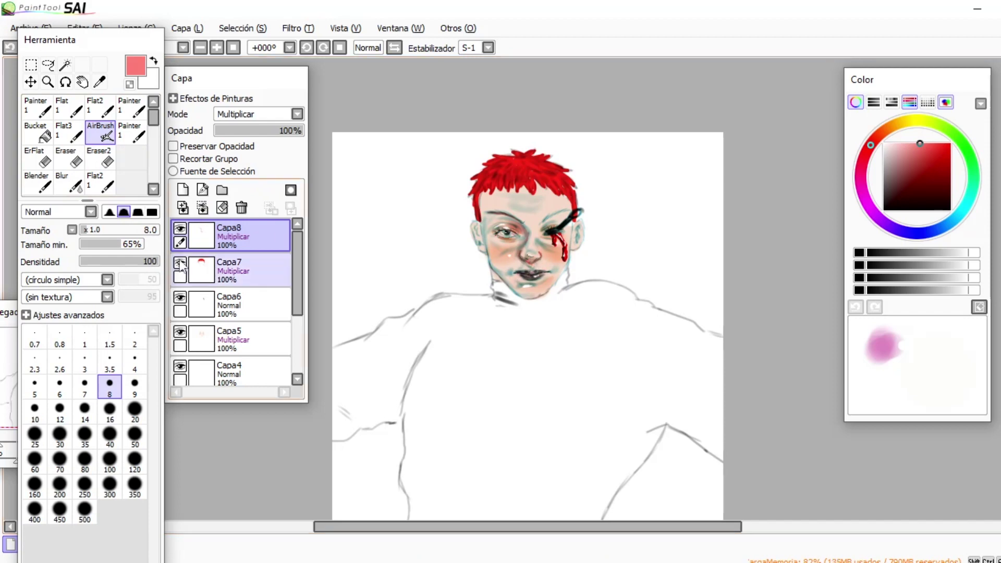
{"action": "left_click", "coordinate": [69, 182]}
{"action": "left_click", "coordinate": [104, 484]}
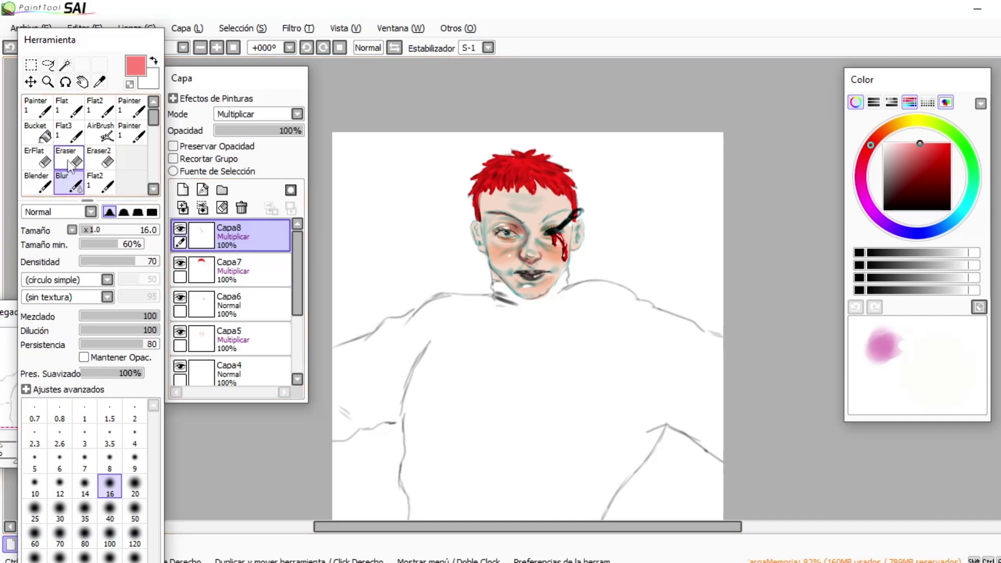
{"action": "key", "text": "v"}
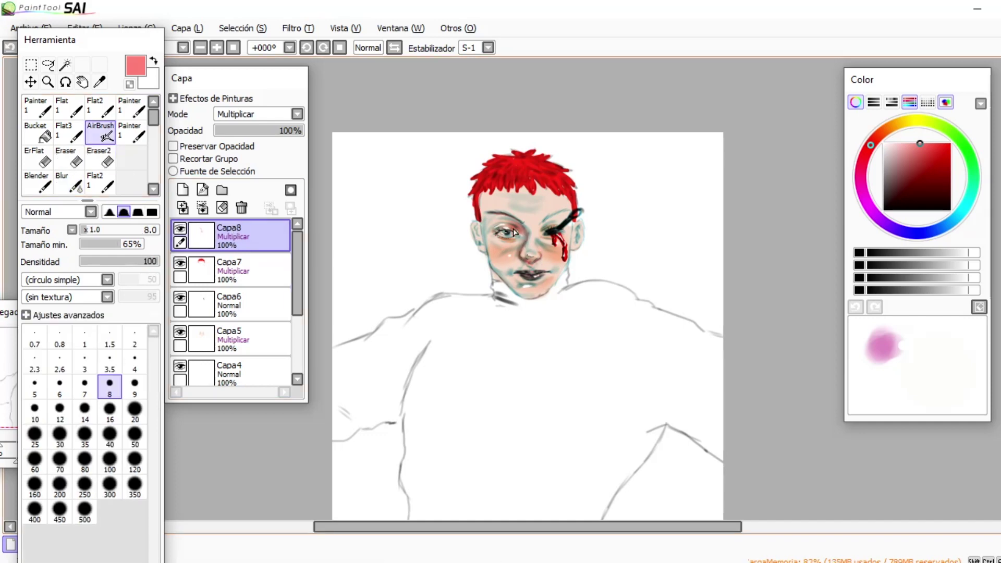
Tint the left jawline down to the chin light red with the AirBrush at size 8.
{"action": "scroll", "coordinate": [484, 271], "scroll_direction": "up", "scroll_amount": 1}
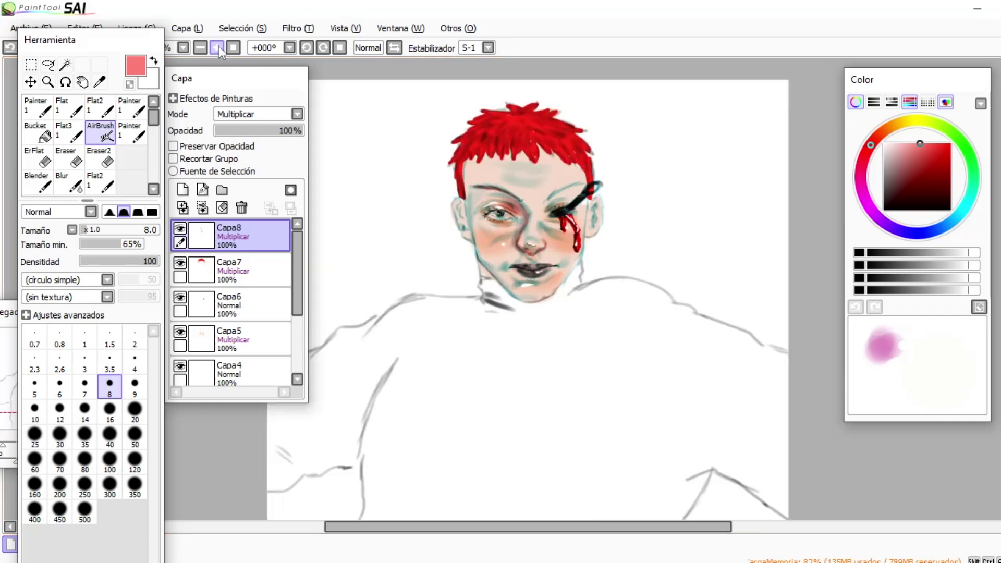
{"action": "left_click_drag", "start_coordinate": [483, 269], "coordinate": [525, 300]}
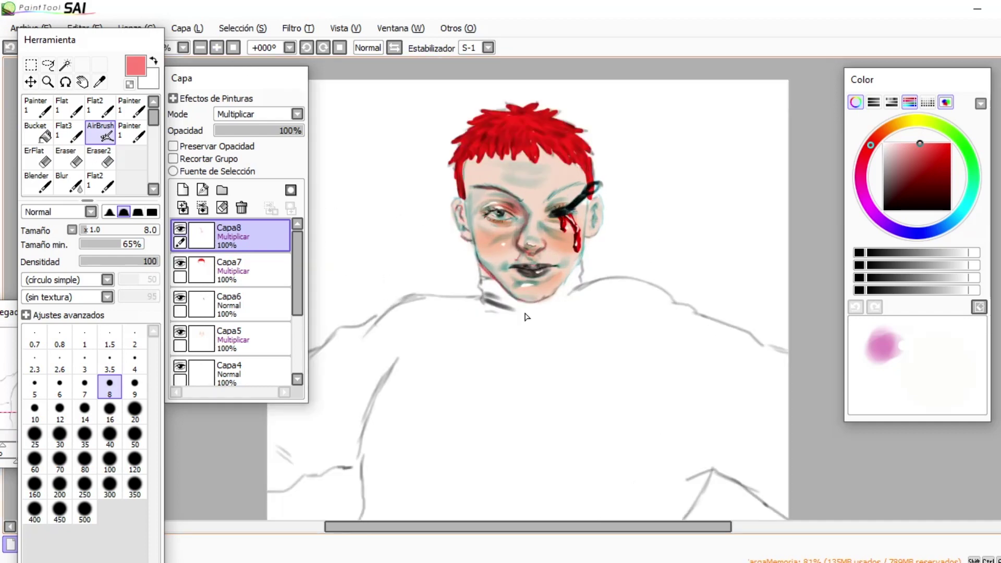
{"action": "left_click", "coordinate": [230, 48]}
Add a new Normal layer and paint light red highlights on the fringe with the AirBrush at size 8.
{"action": "left_click", "coordinate": [183, 190]}
{"action": "right_click", "coordinate": [509, 185]}
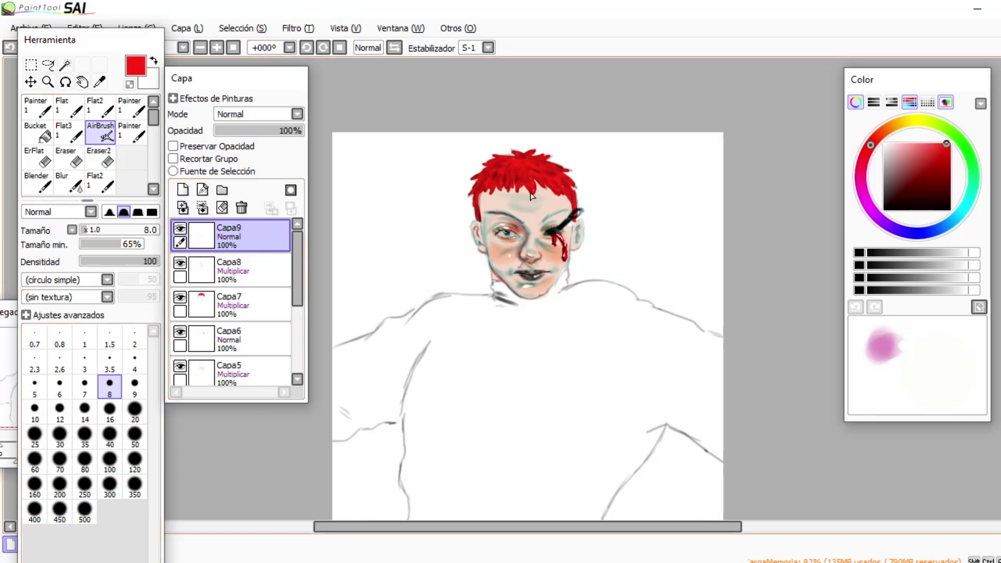
{"action": "left_click", "coordinate": [490, 183], "text": "alt"}
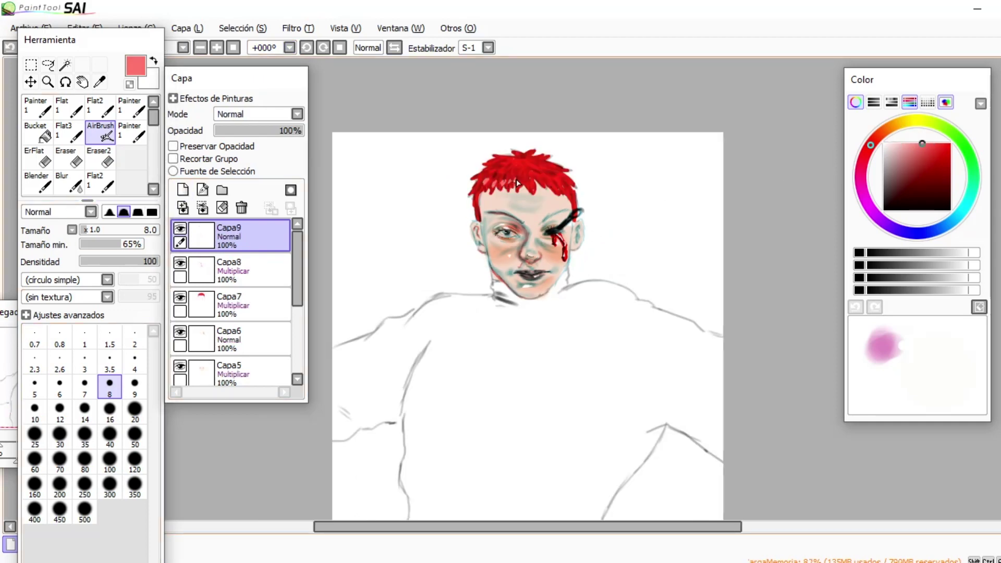
Add a new layer above the hair highlights and set its blending mode to Multiplicar.
{"action": "scroll", "coordinate": [527, 326], "scroll_direction": "down", "scroll_amount": 1}
{"action": "left_click_drag", "start_coordinate": [603, 526], "coordinate": [575, 526]}
{"action": "left_click", "coordinate": [182, 190]}
{"action": "left_click", "coordinate": [284, 114]}
{"action": "left_click", "coordinate": [235, 140]}
{"action": "scroll", "coordinate": [527, 287], "scroll_direction": "up", "scroll_amount": 2}
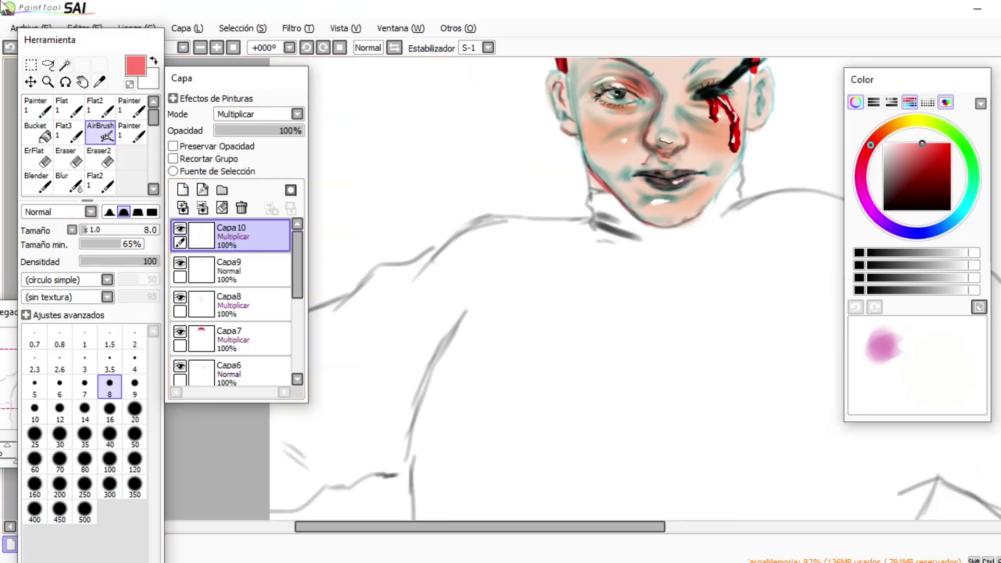
Pick dark red and airbrush shading into the blood below the injured eye and the mouth, finishing with the brush at size 3.5.
{"action": "left_click", "coordinate": [742, 150], "text": "alt"}
{"action": "left_click_drag", "start_coordinate": [724, 97], "coordinate": [714, 110]}
{"action": "left_click_drag", "start_coordinate": [661, 182], "coordinate": [650, 178]}
{"action": "key", "text": "bracketleft"}
{"action": "key", "text": "bracketleft"}
{"action": "key", "text": "bracketleft"}
{"action": "key", "text": "bracketleft"}
{"action": "key", "text": "bracketleft"}
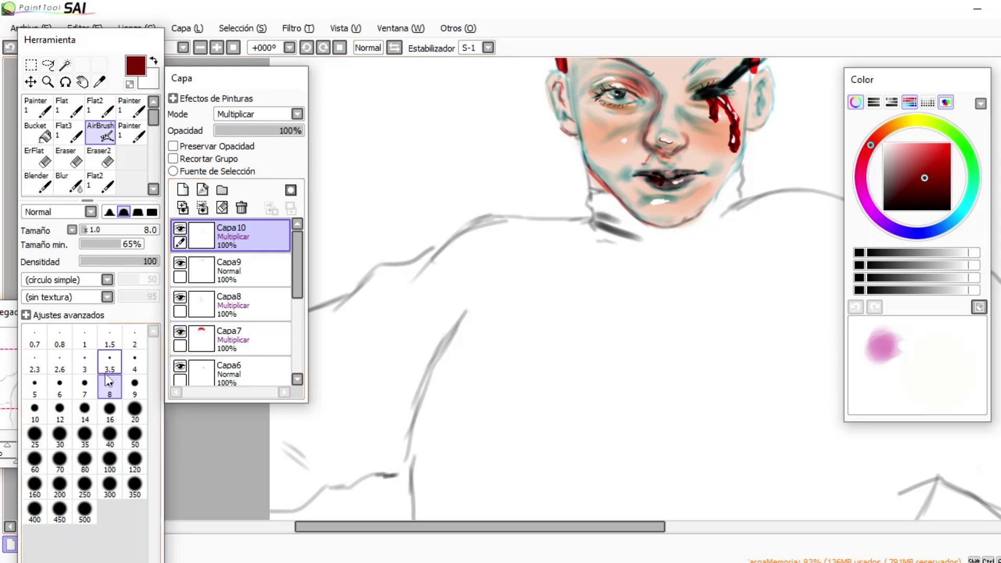
Add a new layer above the dark red shading and set its blending mode to Multiplicar.
{"action": "left_click", "coordinate": [200, 47]}
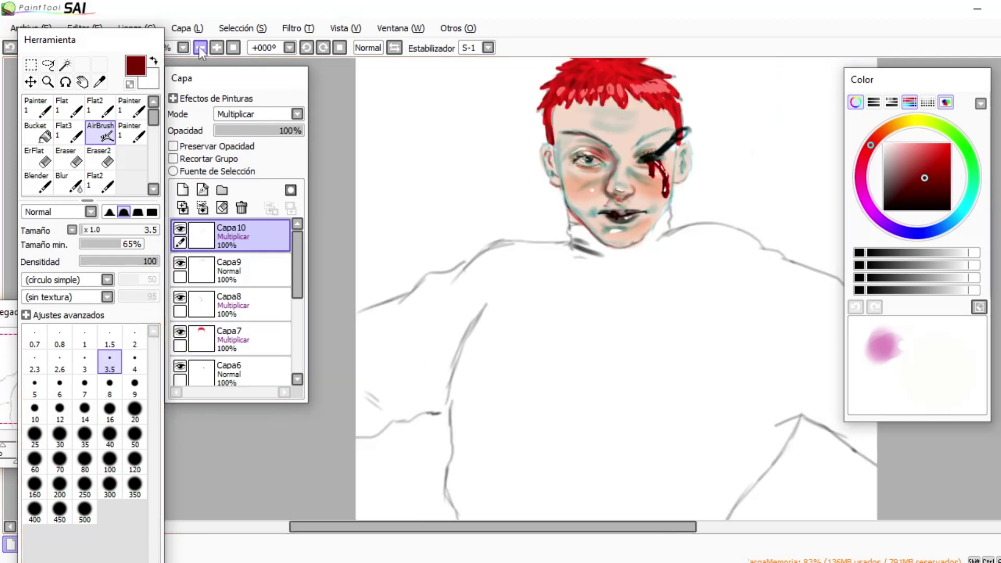
{"action": "left_click", "coordinate": [200, 47]}
{"action": "left_click", "coordinate": [183, 190]}
{"action": "left_click", "coordinate": [296, 116]}
{"action": "left_click", "coordinate": [235, 135]}
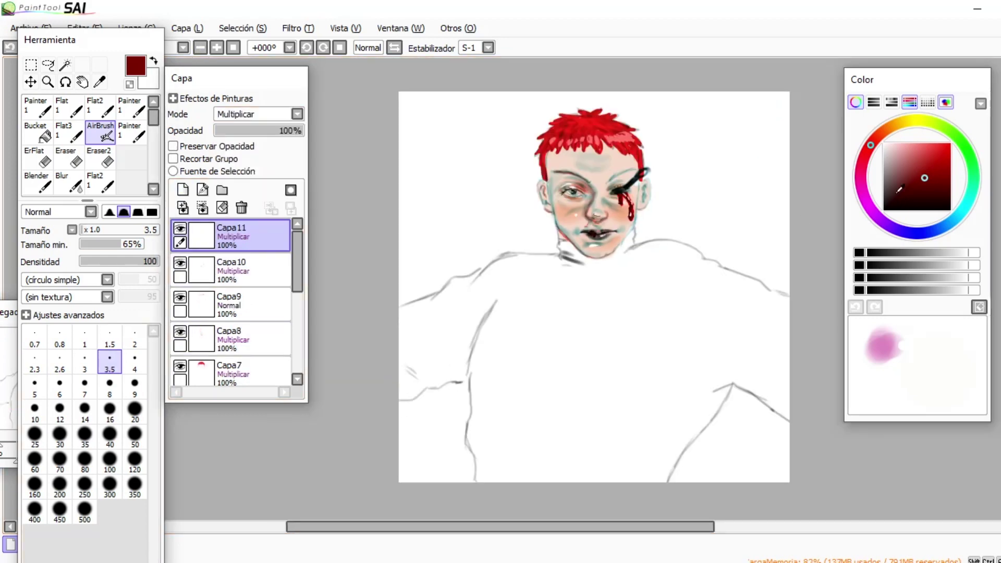
Fill the figure's turtleneck, torso and arms with dark grey using the AirBrush, mainly at sizes 70 and 100.
{"action": "left_click", "coordinate": [884, 186]}
{"action": "left_click", "coordinate": [60, 461]}
{"action": "left_click_drag", "start_coordinate": [533, 313], "coordinate": [520, 348]}
{"action": "left_click", "coordinate": [109, 461]}
{"action": "mouse_move", "coordinate": [547, 434]}
{"action": "left_mouse_down"}
{"action": "mouse_move", "coordinate": [502, 344]}
{"action": "mouse_move", "coordinate": [463, 358]}
{"action": "mouse_move", "coordinate": [465, 370]}
{"action": "mouse_move", "coordinate": [399, 386]}
{"action": "mouse_move", "coordinate": [435, 358]}
{"action": "mouse_move", "coordinate": [420, 313]}
{"action": "mouse_move", "coordinate": [494, 273]}
{"action": "mouse_move", "coordinate": [536, 320]}
{"action": "mouse_move", "coordinate": [551, 285]}
{"action": "mouse_move", "coordinate": [514, 273]}
{"action": "mouse_move", "coordinate": [555, 265]}
{"action": "mouse_move", "coordinate": [523, 313]}
{"action": "mouse_move", "coordinate": [516, 261]}
{"action": "mouse_move", "coordinate": [583, 331]}
{"action": "mouse_move", "coordinate": [540, 346]}
{"action": "mouse_move", "coordinate": [635, 396]}
{"action": "mouse_move", "coordinate": [496, 390]}
{"action": "mouse_move", "coordinate": [482, 378]}
{"action": "mouse_move", "coordinate": [478, 435]}
{"action": "mouse_move", "coordinate": [487, 427]}
{"action": "mouse_move", "coordinate": [495, 454]}
{"action": "mouse_move", "coordinate": [531, 456]}
{"action": "mouse_move", "coordinate": [561, 282]}
{"action": "mouse_move", "coordinate": [588, 493]}
{"action": "mouse_move", "coordinate": [636, 432]}
{"action": "mouse_move", "coordinate": [663, 468]}
{"action": "mouse_move", "coordinate": [687, 408]}
{"action": "mouse_move", "coordinate": [658, 382]}
{"action": "mouse_move", "coordinate": [692, 420]}
{"action": "mouse_move", "coordinate": [730, 377]}
{"action": "mouse_move", "coordinate": [728, 334]}
{"action": "mouse_move", "coordinate": [777, 383]}
{"action": "mouse_move", "coordinate": [744, 381]}
{"action": "mouse_move", "coordinate": [791, 412]}
{"action": "mouse_move", "coordinate": [659, 335]}
{"action": "mouse_move", "coordinate": [658, 312]}
{"action": "left_mouse_up"}
{"action": "left_click", "coordinate": [109, 411]}
{"action": "left_click", "coordinate": [109, 437]}
{"action": "mouse_move", "coordinate": [568, 265]}
{"action": "left_mouse_down"}
{"action": "mouse_move", "coordinate": [588, 276]}
{"action": "mouse_move", "coordinate": [563, 245]}
{"action": "mouse_move", "coordinate": [572, 259]}
{"action": "mouse_move", "coordinate": [621, 251]}
{"action": "mouse_move", "coordinate": [635, 232]}
{"action": "left_mouse_up"}
{"action": "left_click", "coordinate": [60, 460]}
{"action": "mouse_move", "coordinate": [667, 292]}
{"action": "left_mouse_down"}
{"action": "mouse_move", "coordinate": [623, 279]}
{"action": "mouse_move", "coordinate": [688, 292]}
{"action": "mouse_move", "coordinate": [646, 251]}
{"action": "mouse_move", "coordinate": [692, 256]}
{"action": "mouse_move", "coordinate": [784, 308]}
{"action": "mouse_move", "coordinate": [747, 344]}
{"action": "mouse_move", "coordinate": [720, 308]}
{"action": "left_mouse_up"}
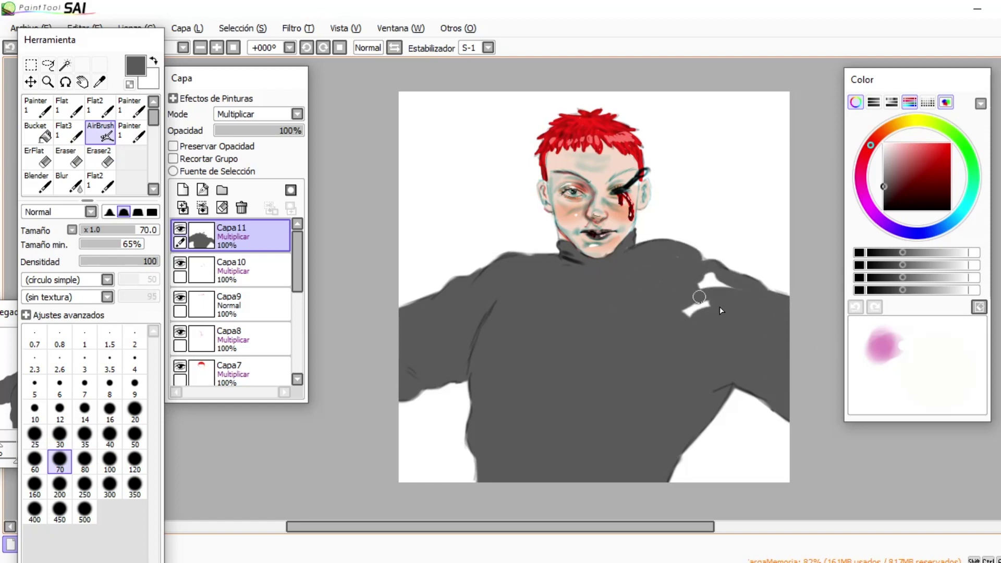
{"action": "left_click", "coordinate": [908, 157]}
{"action": "key", "text": "["}
{"action": "key", "text": "["}
{"action": "key", "text": "["}
{"action": "key", "text": "["}
{"action": "key", "text": "["}
{"action": "key", "text": "["}
{"action": "key", "text": "["}
{"action": "key", "text": "["}
{"action": "key", "text": "["}
{"action": "key", "text": "["}
{"action": "key", "text": "["}
{"action": "key", "text": "["}
{"action": "key", "text": "["}
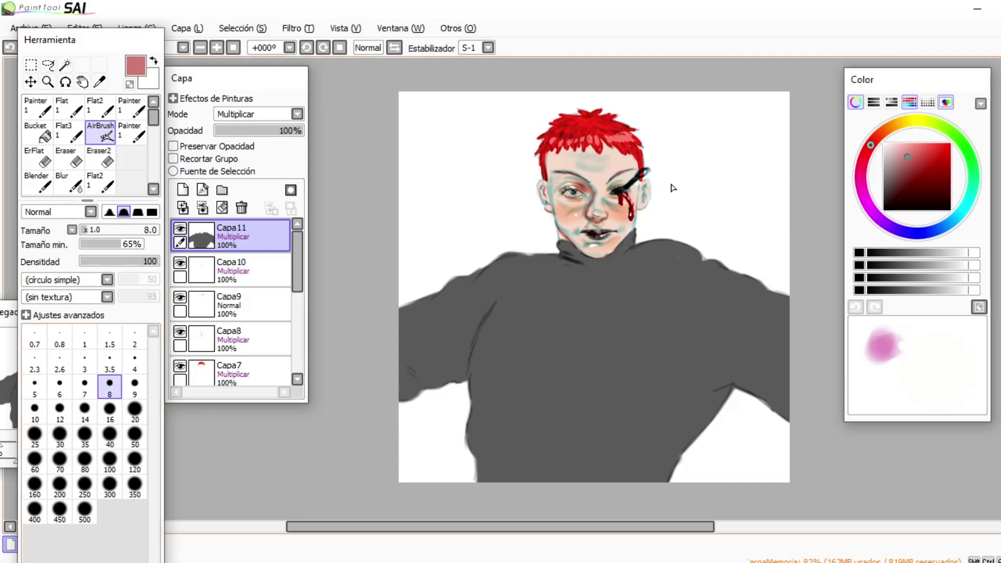
Tint the skin around the eyes light orange with the AirBrush at size 14 and soften it with Blur at size 35.
{"action": "left_click", "coordinate": [886, 130]}
{"action": "left_click", "coordinate": [922, 143]}
{"action": "left_click", "coordinate": [85, 412]}
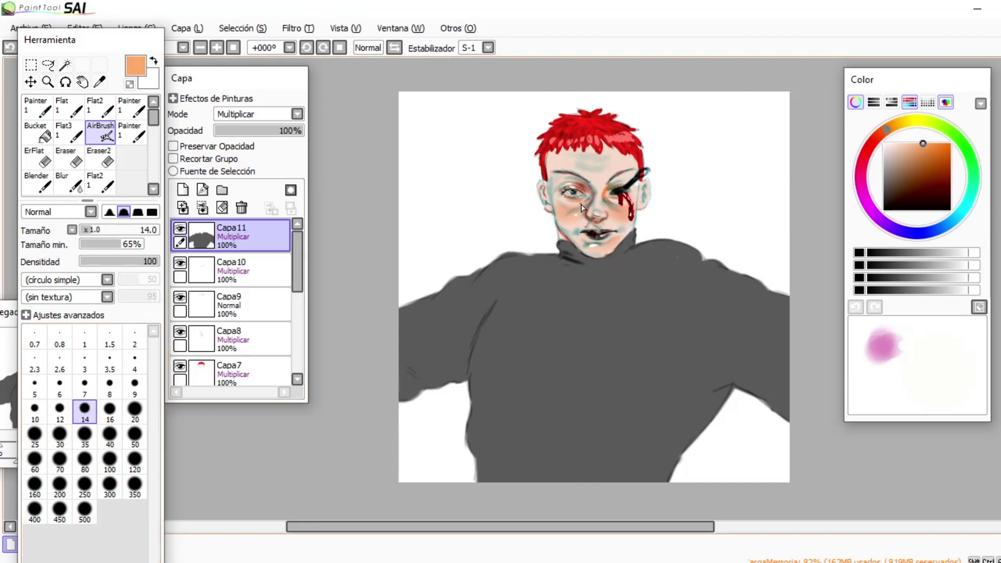
{"action": "left_click", "coordinate": [69, 183]}
{"action": "left_click", "coordinate": [85, 510]}
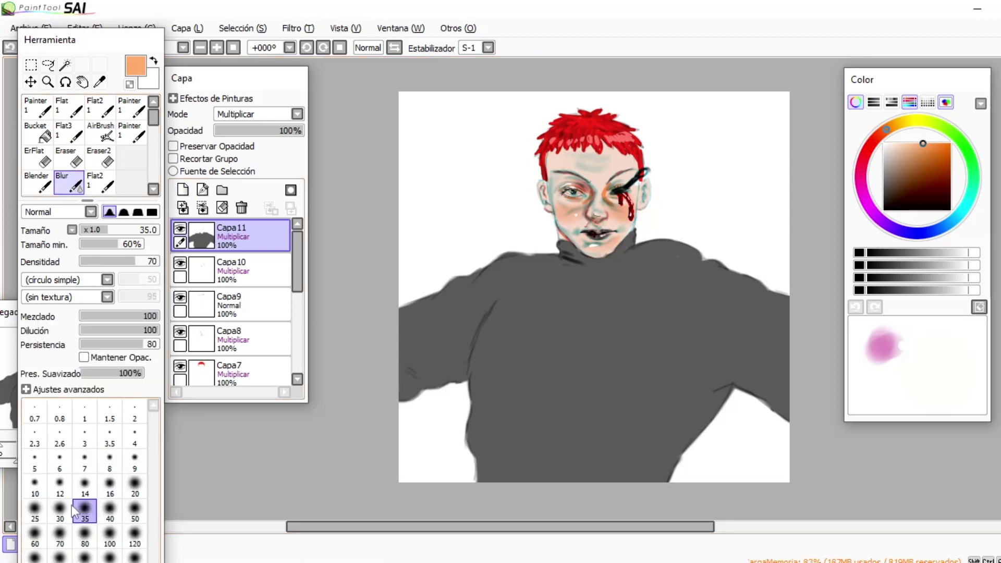
{"action": "mouse_move", "coordinate": [603, 203]}
{"action": "left_mouse_down"}
{"action": "mouse_move", "coordinate": [608, 181]}
{"action": "mouse_move", "coordinate": [578, 202]}
{"action": "mouse_move", "coordinate": [581, 180]}
{"action": "mouse_move", "coordinate": [625, 178]}
{"action": "left_mouse_up"}
{"action": "left_click", "coordinate": [100, 133]}
{"action": "key", "text": "b"}
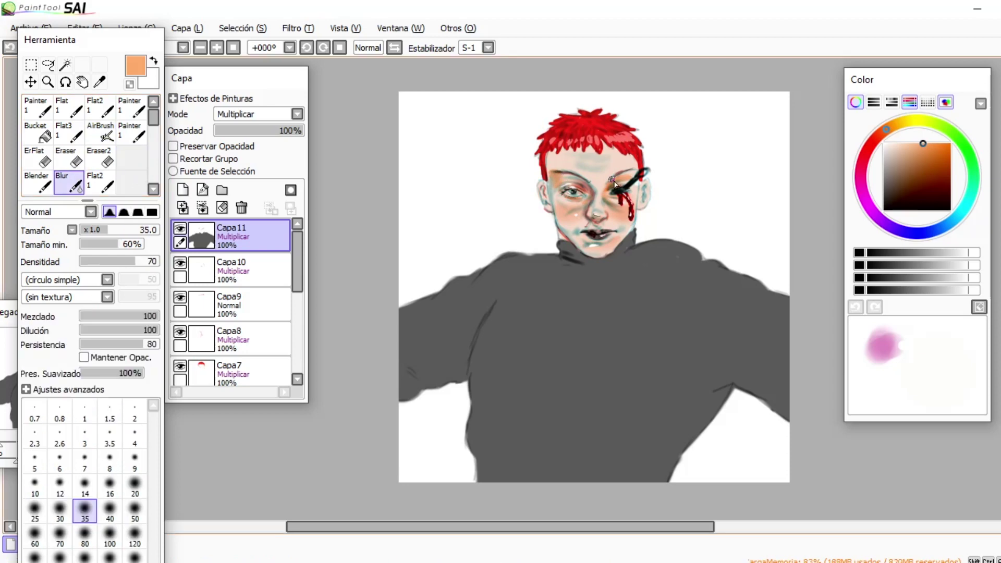
Tint the forehead's left side and both ears light orange with the AirBrush and blend them with Blur at size 70.
{"action": "key", "text": "a"}
{"action": "mouse_move", "coordinate": [550, 169]}
{"action": "left_mouse_down"}
{"action": "mouse_move", "coordinate": [569, 159]}
{"action": "mouse_move", "coordinate": [551, 166]}
{"action": "left_mouse_up"}
{"action": "left_click_drag", "start_coordinate": [546, 201], "coordinate": [543, 187]}
{"action": "left_click_drag", "start_coordinate": [639, 200], "coordinate": [642, 189]}
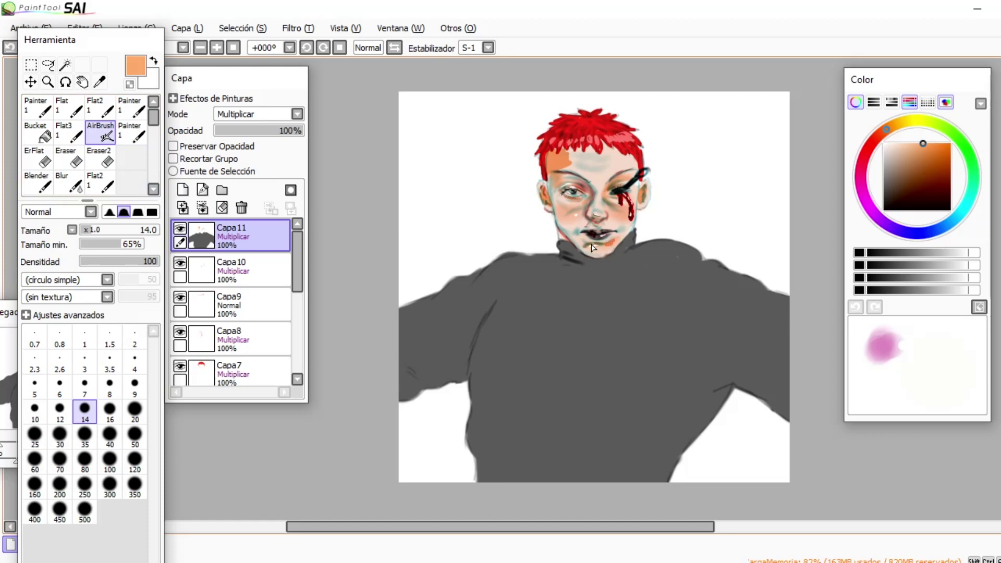
{"action": "key", "text": "b"}
{"action": "left_click_drag", "start_coordinate": [547, 201], "coordinate": [543, 190]}
{"action": "left_click", "coordinate": [59, 536]}
{"action": "mouse_move", "coordinate": [560, 156]}
{"action": "left_mouse_down"}
{"action": "mouse_move", "coordinate": [561, 182]}
{"action": "mouse_move", "coordinate": [553, 160]}
{"action": "mouse_move", "coordinate": [560, 187]}
{"action": "mouse_move", "coordinate": [576, 180]}
{"action": "mouse_move", "coordinate": [556, 187]}
{"action": "mouse_move", "coordinate": [568, 206]}
{"action": "left_mouse_up"}
Add a light orange blush to the left cheek with the AirBrush at size 14 and soften it with Blur at size 40.
{"action": "left_click", "coordinate": [100, 133]}
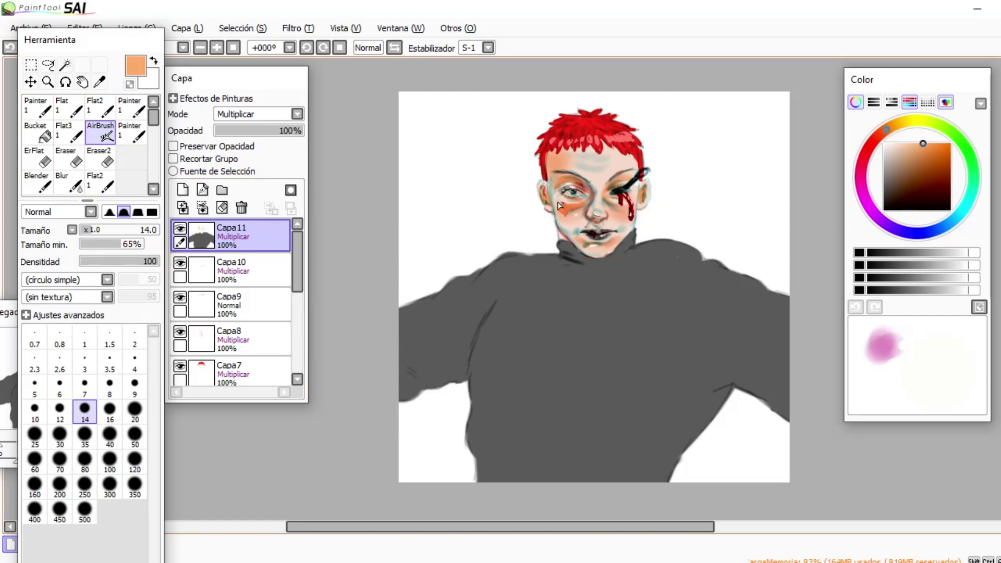
{"action": "key", "text": "b"}
{"action": "key", "text": "bracketleft"}
{"action": "key", "text": "bracketleft"}
{"action": "key", "text": "bracketleft"}
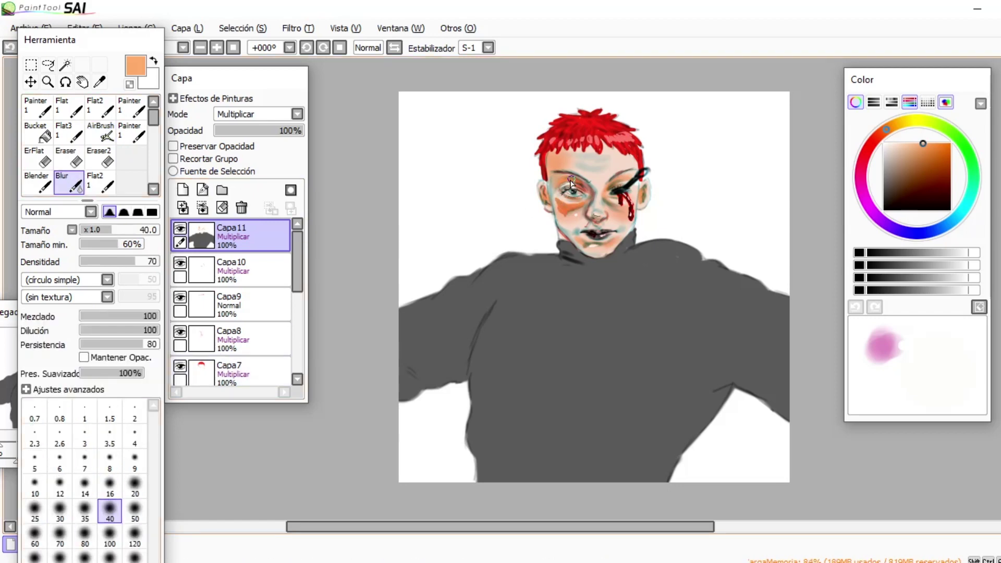
{"action": "left_click_drag", "start_coordinate": [556, 199], "coordinate": [576, 209]}
{"action": "key", "text": "v"}
{"action": "key", "text": "b"}
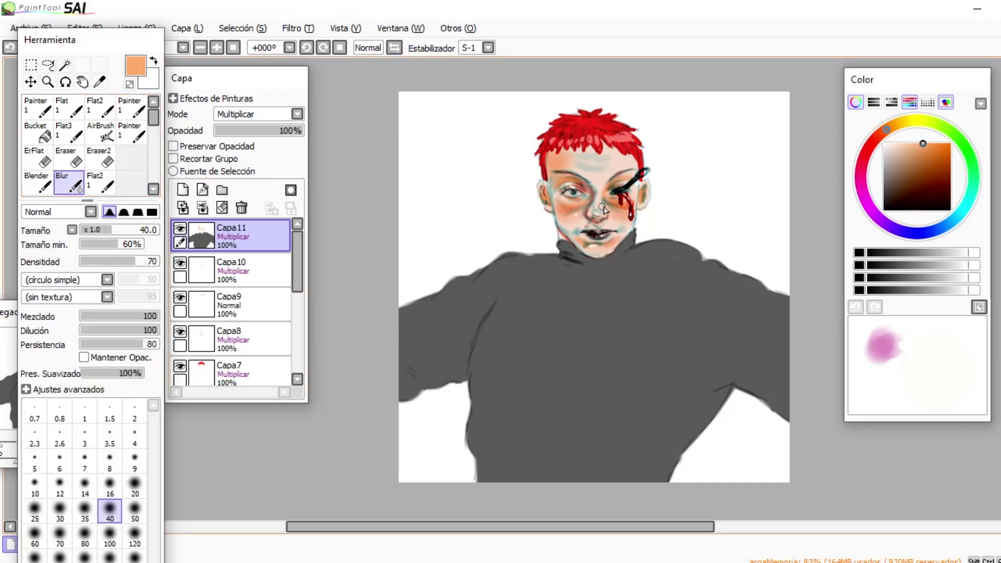
Colour the open eye's iris orange-brown with the AirBrush at size 14 and switch to Blur at size 16.
{"action": "key", "text": "e"}
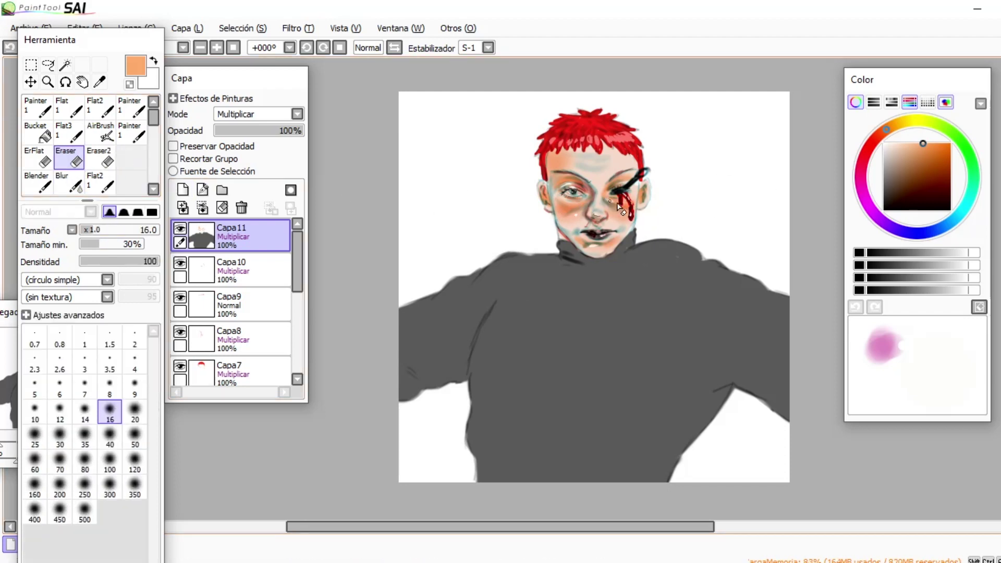
{"action": "left_click", "coordinate": [100, 132]}
{"action": "left_click", "coordinate": [918, 157]}
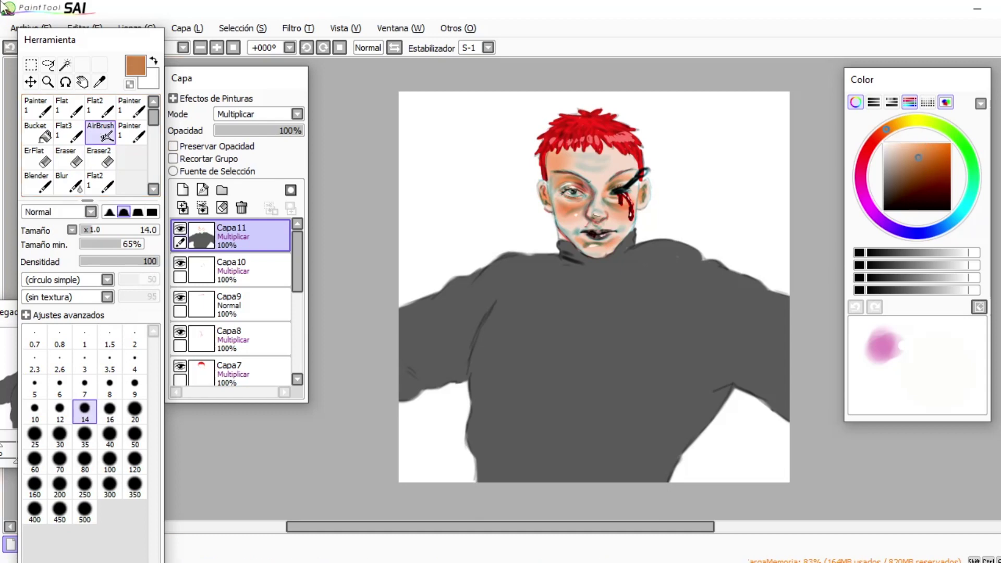
{"action": "double_click", "coordinate": [217, 48]}
{"action": "left_click_drag", "start_coordinate": [613, 95], "coordinate": [628, 95]}
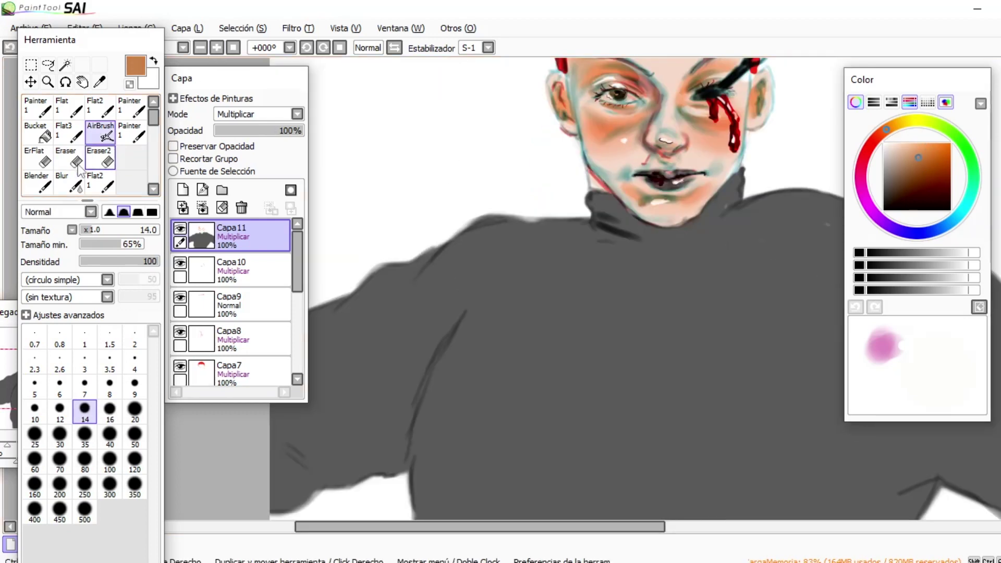
{"action": "left_click", "coordinate": [73, 182]}
{"action": "left_click", "coordinate": [110, 485]}
Add a new Normal layer and paint white highlights on the left side of the hair with the AirBrush at size 16.
{"action": "left_click", "coordinate": [884, 143]}
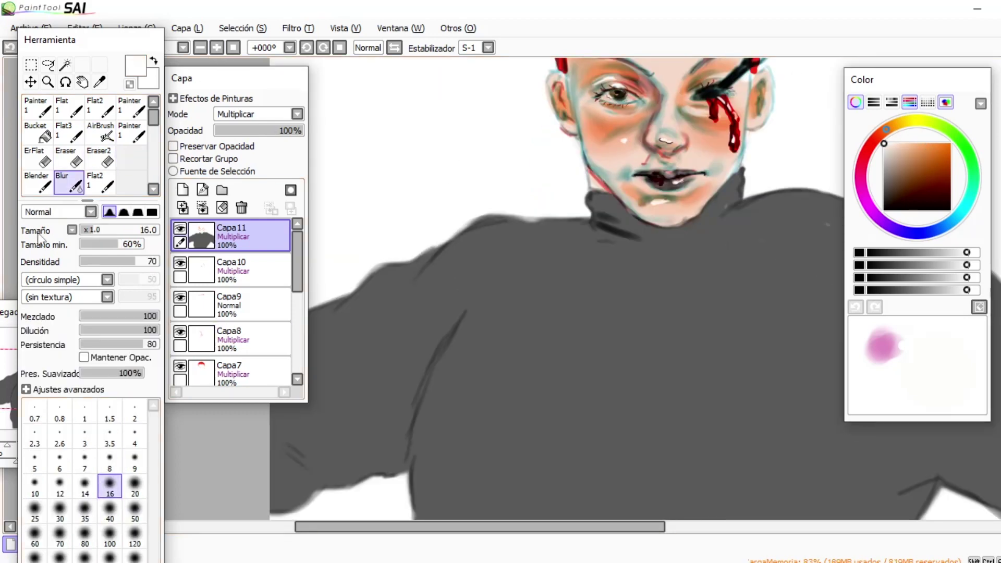
{"action": "left_click", "coordinate": [182, 189]}
{"action": "left_click", "coordinate": [84, 411]}
{"action": "left_click", "coordinate": [100, 132]}
{"action": "left_click", "coordinate": [85, 361]}
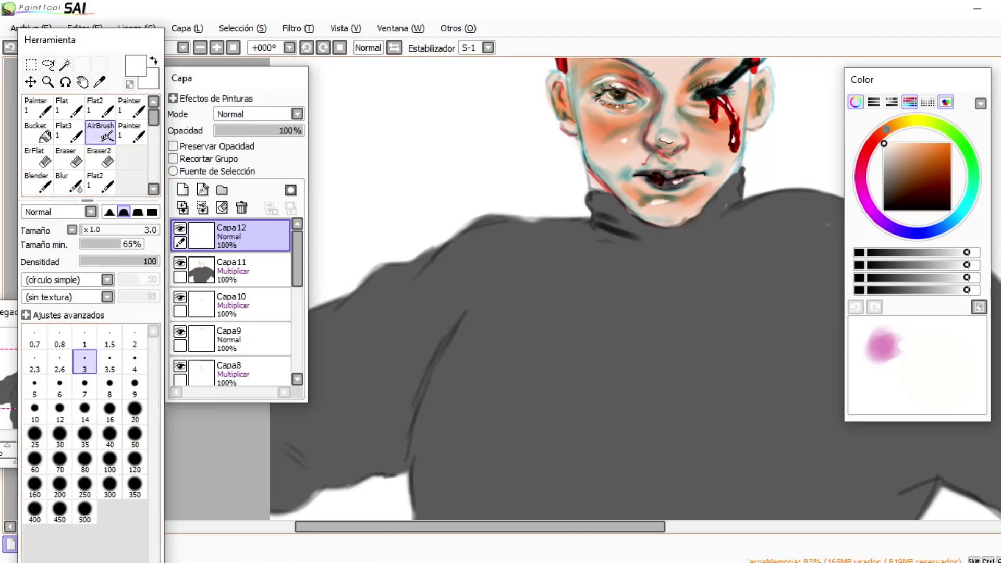
{"action": "scroll", "coordinate": [687, 210], "scroll_direction": "up", "scroll_amount": 3}
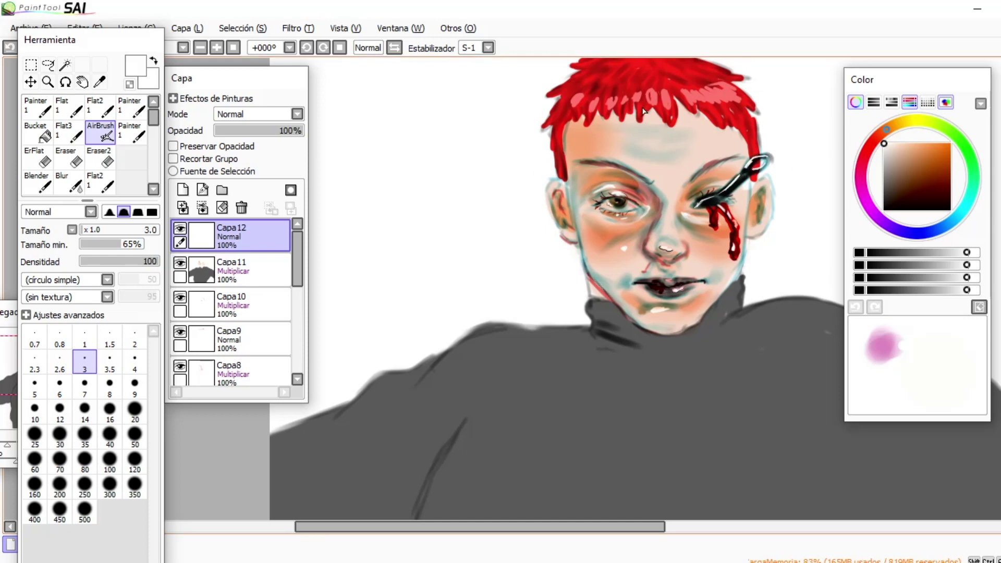
{"action": "scroll", "coordinate": [612, 118], "scroll_direction": "down", "scroll_amount": 1}
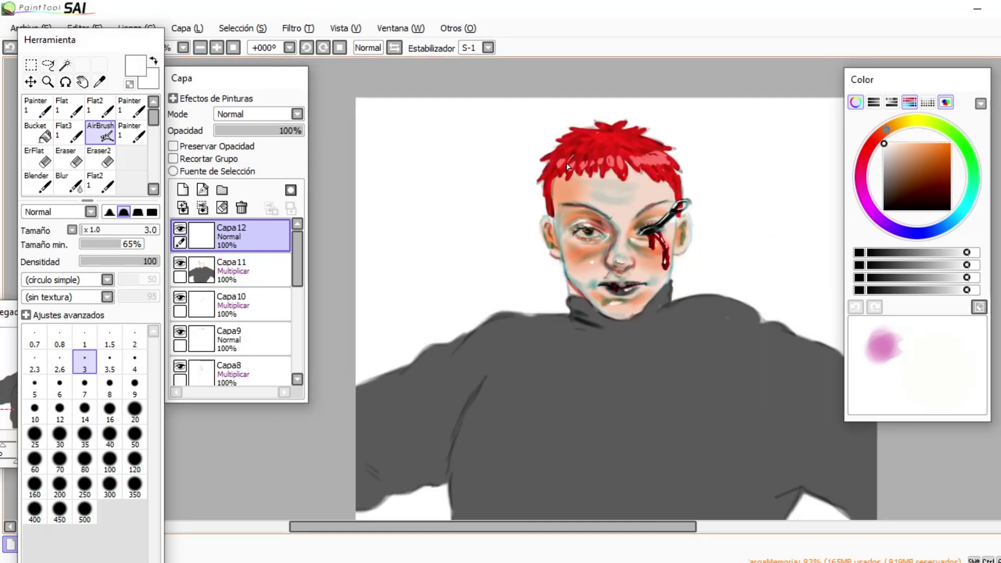
{"action": "left_click", "coordinate": [109, 409]}
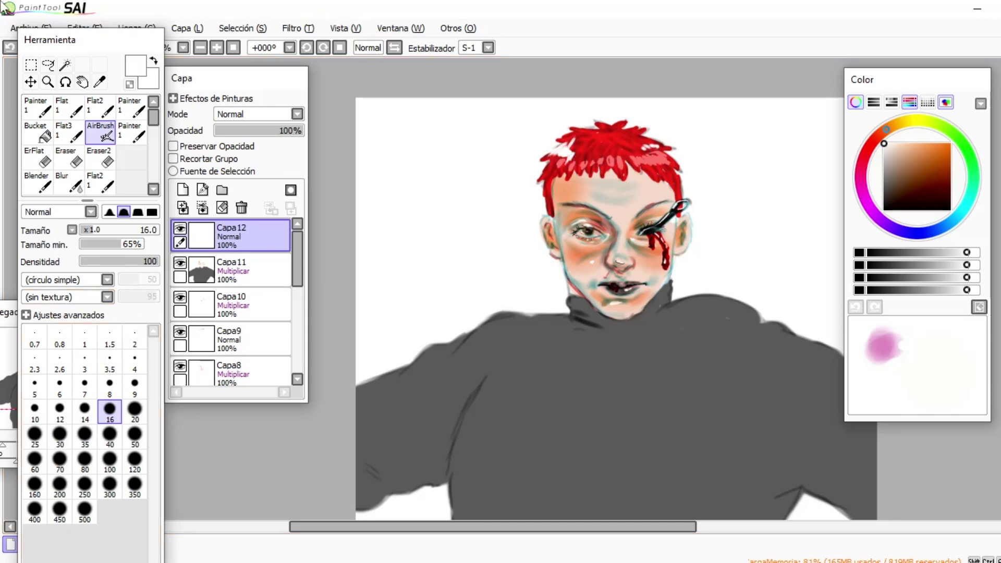
Add a new layer above the white hair highlights and set its blending mode to Multiplicar.
{"action": "left_click", "coordinate": [182, 190]}
{"action": "left_click", "coordinate": [274, 114]}
{"action": "left_click", "coordinate": [240, 140]}
{"action": "left_click", "coordinate": [201, 48]}
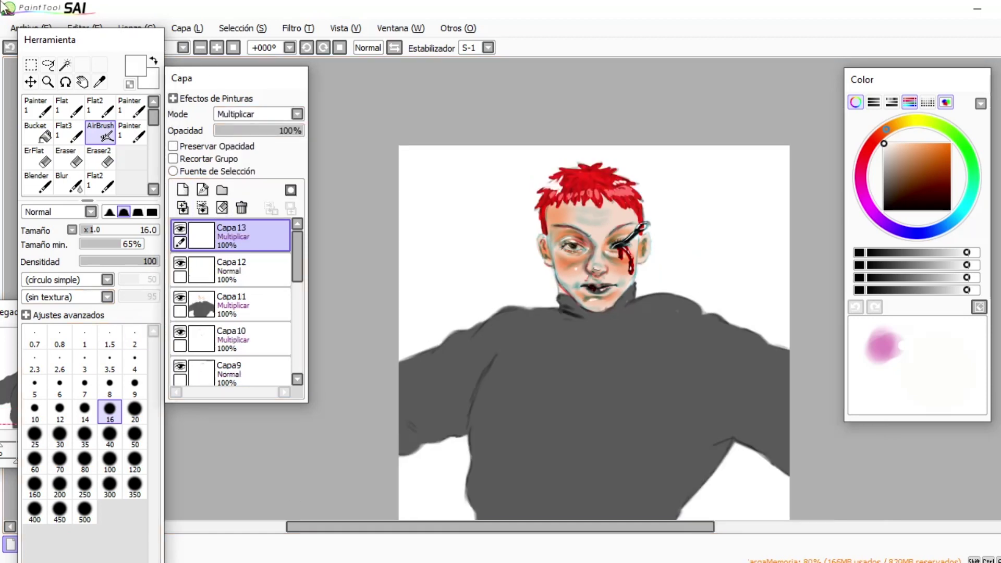
Pick near-black and airbrush a shadow across the underside of the sweater's chest.
{"action": "scroll", "coordinate": [594, 332], "scroll_direction": "down", "scroll_amount": 2}
{"action": "left_click", "coordinate": [884, 199]}
{"action": "left_click", "coordinate": [34, 437]}
{"action": "left_click", "coordinate": [79, 468]}
{"action": "left_click_drag", "start_coordinate": [715, 376], "coordinate": [635, 406]}
Lower the AirBrush density to 46, extend the black shadow over the lower torso and right arm, and trim it with Eraser2.
{"action": "left_click", "coordinate": [116, 261]}
{"action": "mouse_move", "coordinate": [518, 391]}
{"action": "left_mouse_down"}
{"action": "mouse_move", "coordinate": [604, 409]}
{"action": "mouse_move", "coordinate": [667, 400]}
{"action": "left_mouse_up"}
{"action": "left_click_drag", "start_coordinate": [573, 421], "coordinate": [665, 404]}
{"action": "mouse_move", "coordinate": [594, 432]}
{"action": "left_mouse_down"}
{"action": "mouse_move", "coordinate": [683, 391]}
{"action": "mouse_move", "coordinate": [605, 467]}
{"action": "mouse_move", "coordinate": [581, 429]}
{"action": "mouse_move", "coordinate": [595, 468]}
{"action": "left_mouse_up"}
{"action": "left_click_drag", "start_coordinate": [531, 394], "coordinate": [586, 458]}
{"action": "mouse_move", "coordinate": [706, 390]}
{"action": "left_mouse_down"}
{"action": "mouse_move", "coordinate": [670, 412]}
{"action": "mouse_move", "coordinate": [777, 351]}
{"action": "mouse_move", "coordinate": [743, 376]}
{"action": "left_mouse_up"}
{"action": "left_click", "coordinate": [99, 157]}
{"action": "left_click_drag", "start_coordinate": [775, 432], "coordinate": [784, 423]}
Shift the hue of the Superponer layer Capa2 with Matiz y Saturación to turn the cyan face shading warm.
{"action": "scroll", "coordinate": [283, 353], "scroll_direction": "down", "scroll_amount": 5}
{"action": "left_click", "coordinate": [235, 333]}
{"action": "left_click", "coordinate": [298, 28]}
{"action": "left_click", "coordinate": [339, 43]}
{"action": "mouse_move", "coordinate": [987, 376]}
{"action": "left_mouse_down"}
{"action": "mouse_move", "coordinate": [998, 377]}
{"action": "mouse_move", "coordinate": [977, 377]}
{"action": "left_mouse_up"}
{"action": "mouse_move", "coordinate": [901, 421]}
{"action": "left_mouse_down"}
{"action": "mouse_move", "coordinate": [879, 424]}
{"action": "mouse_move", "coordinate": [895, 423]}
{"action": "left_mouse_up"}
{"action": "left_click_drag", "start_coordinate": [902, 400], "coordinate": [876, 366]}
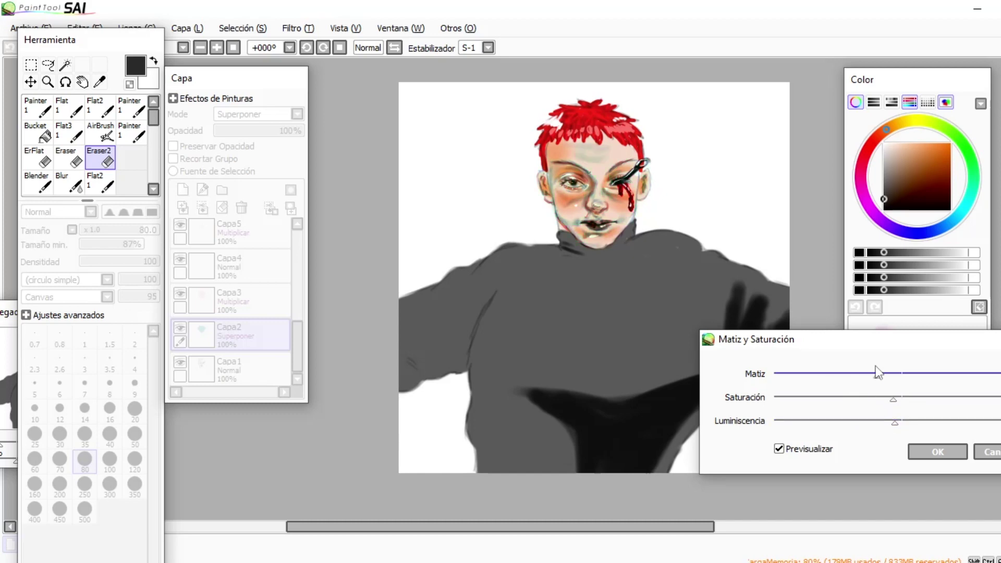
{"action": "left_click_drag", "start_coordinate": [797, 374], "coordinate": [802, 376]}
{"action": "left_click", "coordinate": [937, 451]}
Paint black sweater folds on Capa13 along the left arm, collar, chest and waist with the AirBrush at size 35.
{"action": "left_click_drag", "start_coordinate": [298, 334], "coordinate": [306, 236]}
{"action": "left_click", "coordinate": [263, 235]}
{"action": "left_click", "coordinate": [100, 132]}
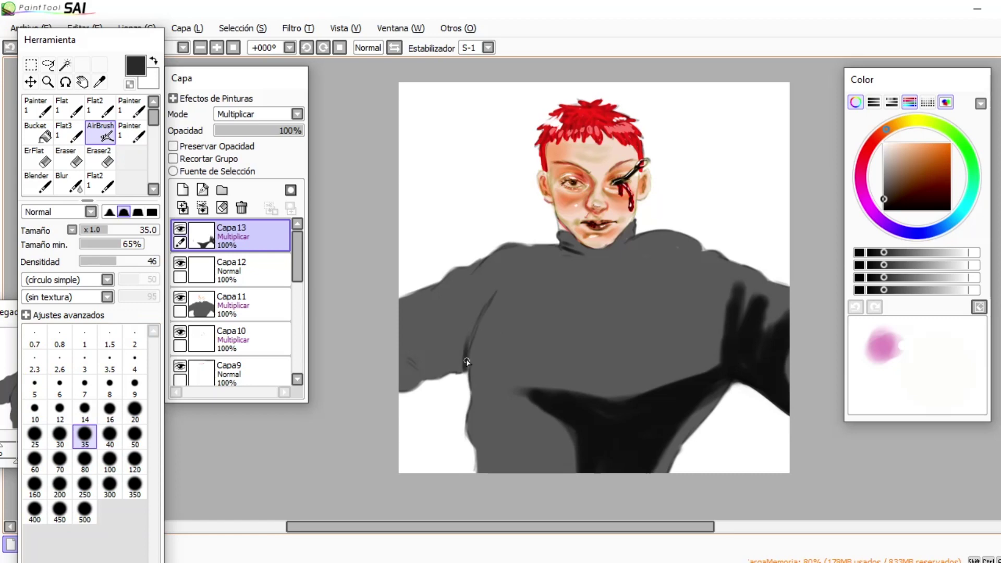
{"action": "mouse_move", "coordinate": [462, 357]}
{"action": "left_mouse_down"}
{"action": "mouse_move", "coordinate": [433, 376]}
{"action": "mouse_move", "coordinate": [392, 344]}
{"action": "mouse_move", "coordinate": [429, 377]}
{"action": "left_mouse_up"}
{"action": "mouse_move", "coordinate": [500, 476]}
{"action": "left_mouse_down"}
{"action": "mouse_move", "coordinate": [487, 444]}
{"action": "mouse_move", "coordinate": [515, 435]}
{"action": "left_mouse_up"}
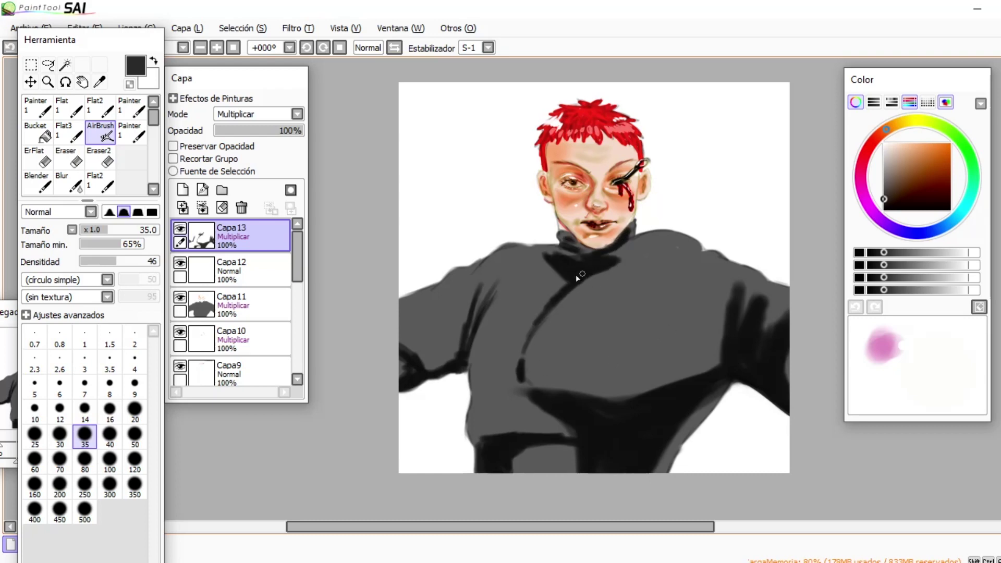
{"action": "left_click_drag", "start_coordinate": [653, 388], "coordinate": [714, 341]}
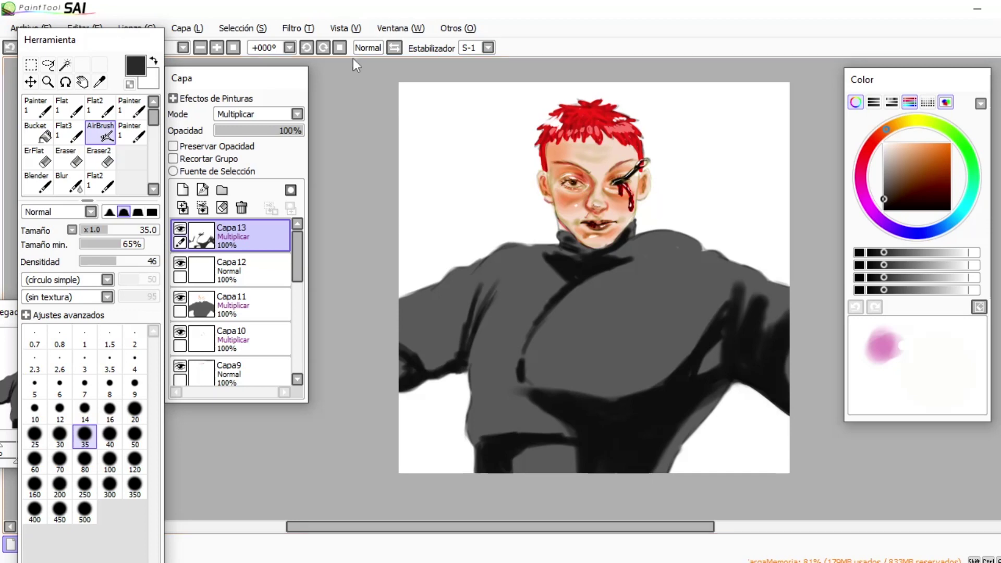
Add a new Multiplicar layer and draw a dark grey diagonal line in the background to the left of the head.
{"action": "left_click", "coordinate": [183, 190]}
{"action": "left_click", "coordinate": [258, 114]}
{"action": "left_click", "coordinate": [259, 139]}
{"action": "left_click_drag", "start_coordinate": [883, 197], "coordinate": [883, 190]}
{"action": "left_click_drag", "start_coordinate": [440, 83], "coordinate": [493, 142]}
Fill both sides of the background with grey using the AirBrush at size 100 and density 98, leaving white around the head.
{"action": "left_click", "coordinate": [884, 183]}
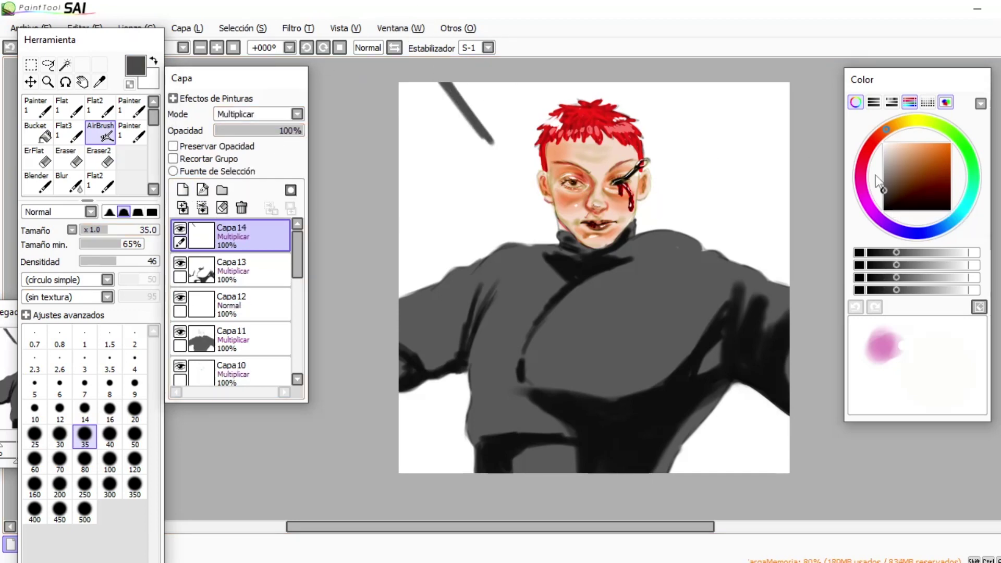
{"action": "left_click", "coordinate": [883, 177]}
{"action": "left_click", "coordinate": [109, 459]}
{"action": "mouse_move", "coordinate": [425, 86]}
{"action": "left_mouse_down"}
{"action": "mouse_move", "coordinate": [487, 192]}
{"action": "mouse_move", "coordinate": [492, 215]}
{"action": "mouse_move", "coordinate": [462, 249]}
{"action": "left_mouse_up"}
{"action": "left_click", "coordinate": [157, 261]}
{"action": "mouse_move", "coordinate": [449, 201]}
{"action": "left_mouse_down"}
{"action": "mouse_move", "coordinate": [413, 94]}
{"action": "mouse_move", "coordinate": [405, 225]}
{"action": "left_mouse_up"}
{"action": "mouse_move", "coordinate": [388, 295]}
{"action": "left_mouse_down"}
{"action": "mouse_move", "coordinate": [520, 201]}
{"action": "mouse_move", "coordinate": [391, 291]}
{"action": "mouse_move", "coordinate": [460, 257]}
{"action": "mouse_move", "coordinate": [470, 234]}
{"action": "mouse_move", "coordinate": [488, 226]}
{"action": "mouse_move", "coordinate": [429, 251]}
{"action": "mouse_move", "coordinate": [398, 188]}
{"action": "mouse_move", "coordinate": [435, 237]}
{"action": "left_mouse_up"}
{"action": "mouse_move", "coordinate": [437, 404]}
{"action": "left_mouse_down"}
{"action": "mouse_move", "coordinate": [453, 472]}
{"action": "mouse_move", "coordinate": [465, 454]}
{"action": "mouse_move", "coordinate": [456, 379]}
{"action": "mouse_move", "coordinate": [433, 464]}
{"action": "left_mouse_up"}
{"action": "mouse_move", "coordinate": [781, 99]}
{"action": "left_mouse_down"}
{"action": "mouse_move", "coordinate": [802, 82]}
{"action": "mouse_move", "coordinate": [749, 188]}
{"action": "mouse_move", "coordinate": [785, 71]}
{"action": "mouse_move", "coordinate": [753, 200]}
{"action": "mouse_move", "coordinate": [785, 142]}
{"action": "mouse_move", "coordinate": [752, 250]}
{"action": "mouse_move", "coordinate": [778, 274]}
{"action": "left_mouse_up"}
{"action": "mouse_move", "coordinate": [730, 459]}
{"action": "left_mouse_down"}
{"action": "mouse_move", "coordinate": [754, 466]}
{"action": "mouse_move", "coordinate": [775, 426]}
{"action": "mouse_move", "coordinate": [762, 401]}
{"action": "mouse_move", "coordinate": [717, 464]}
{"action": "mouse_move", "coordinate": [768, 420]}
{"action": "mouse_move", "coordinate": [689, 475]}
{"action": "mouse_move", "coordinate": [700, 441]}
{"action": "mouse_move", "coordinate": [732, 423]}
{"action": "mouse_move", "coordinate": [737, 382]}
{"action": "left_mouse_up"}
Darken the grey background layer by lowering its Luminiscencia with Matiz y Saturación.
{"action": "left_click", "coordinate": [297, 28]}
{"action": "left_click", "coordinate": [313, 44]}
{"action": "left_click_drag", "start_coordinate": [903, 420], "coordinate": [876, 420]}
{"action": "left_click", "coordinate": [937, 451]}
Outline an angular dark block above the right shoulder with the AirBrush at size 16.
{"action": "left_click_drag", "start_coordinate": [892, 183], "coordinate": [883, 198]}
{"action": "left_click", "coordinate": [110, 437]}
{"action": "left_click", "coordinate": [109, 410]}
{"action": "left_click_drag", "start_coordinate": [742, 186], "coordinate": [706, 248]}
Fill the block above the right shoulder with dark grey using the AirBrush at size 35.
{"action": "left_click", "coordinate": [881, 183]}
{"action": "left_click_drag", "start_coordinate": [880, 184], "coordinate": [881, 181]}
{"action": "left_click", "coordinate": [85, 437]}
{"action": "left_click_drag", "start_coordinate": [728, 211], "coordinate": [729, 250]}
{"action": "mouse_move", "coordinate": [735, 247]}
{"action": "left_mouse_down"}
{"action": "mouse_move", "coordinate": [735, 199]}
{"action": "mouse_move", "coordinate": [738, 245]}
{"action": "left_mouse_up"}
{"action": "left_click", "coordinate": [882, 191]}
{"action": "left_click_drag", "start_coordinate": [737, 208], "coordinate": [735, 253]}
{"action": "left_click_drag", "start_coordinate": [735, 253], "coordinate": [732, 197]}
{"action": "left_click_drag", "start_coordinate": [724, 238], "coordinate": [718, 200]}
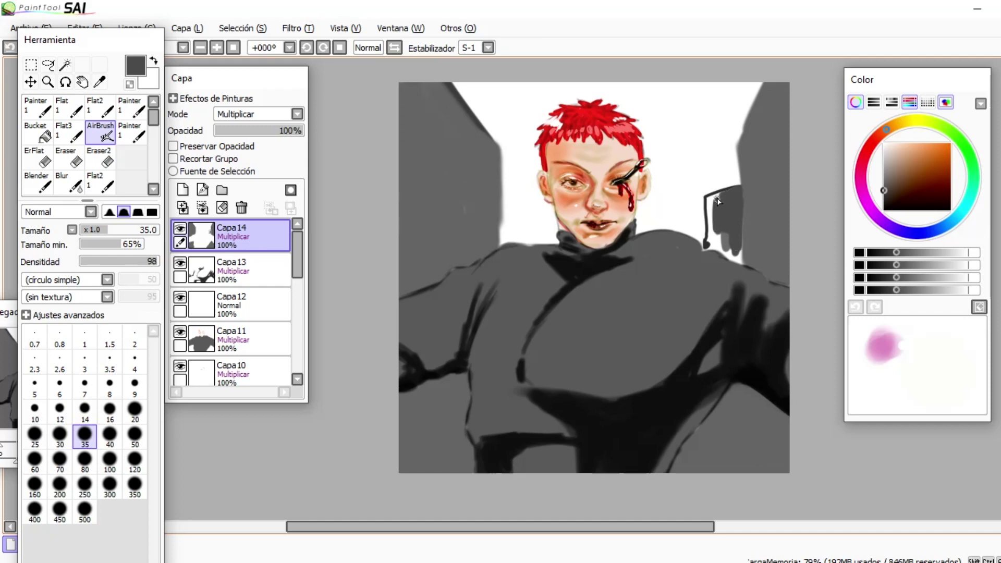
Darken the background below both arms to near-black with the AirBrush at size 100.
{"action": "left_click", "coordinate": [109, 459]}
{"action": "left_click", "coordinate": [883, 201]}
{"action": "mouse_move", "coordinate": [755, 404]}
{"action": "left_mouse_down"}
{"action": "mouse_move", "coordinate": [699, 458]}
{"action": "mouse_move", "coordinate": [701, 446]}
{"action": "left_mouse_up"}
{"action": "left_click_drag", "start_coordinate": [740, 397], "coordinate": [771, 418]}
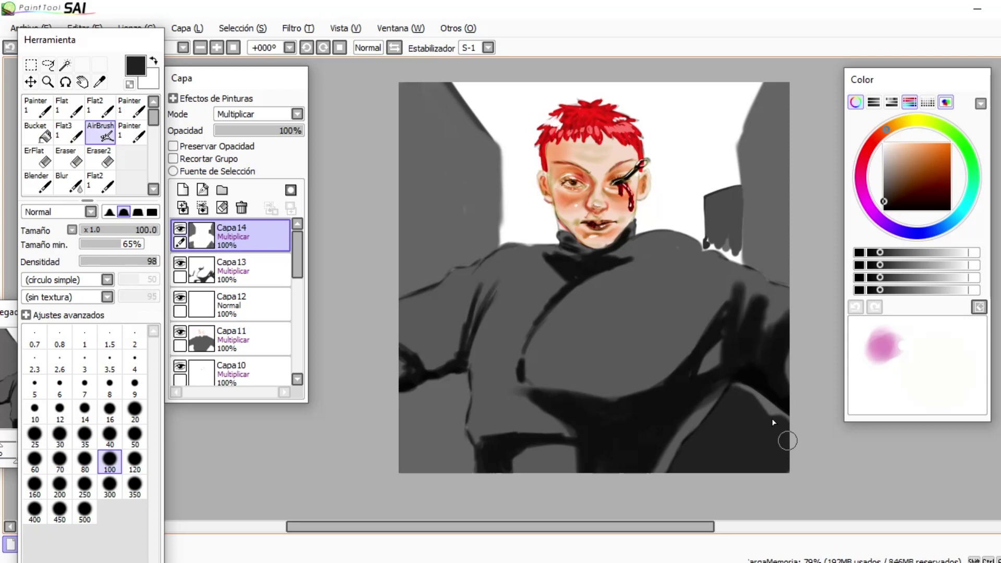
{"action": "mouse_move", "coordinate": [406, 469]}
{"action": "left_mouse_down"}
{"action": "mouse_move", "coordinate": [433, 439]}
{"action": "mouse_move", "coordinate": [468, 476]}
{"action": "mouse_move", "coordinate": [453, 393]}
{"action": "mouse_move", "coordinate": [398, 402]}
{"action": "mouse_move", "coordinate": [452, 385]}
{"action": "left_mouse_up"}
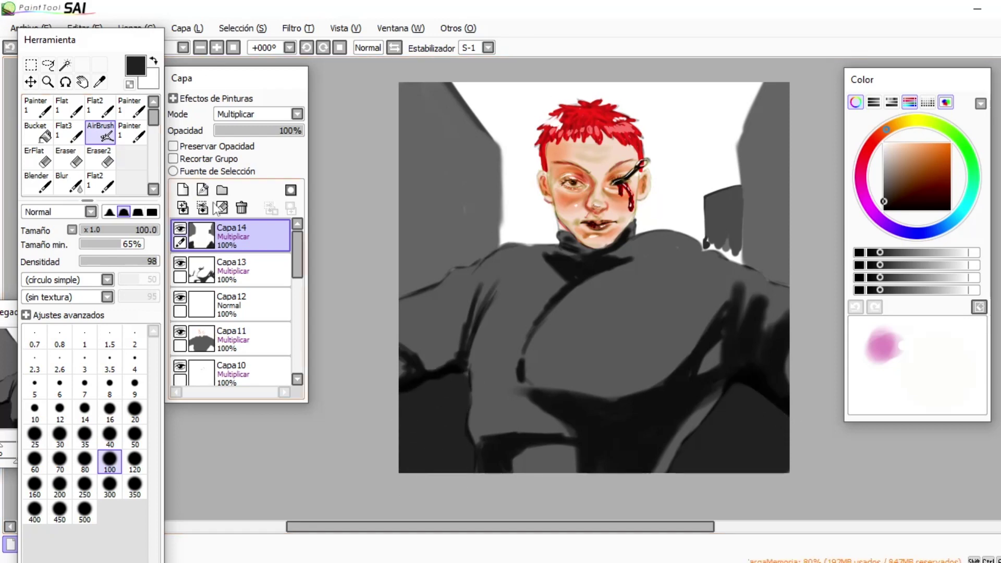
Sample the block's grey, complete its lower edge and paint matching shapes beside the neck with the AirBrush at size 20.
{"action": "left_click", "coordinate": [99, 82]}
{"action": "left_click", "coordinate": [726, 200]}
{"action": "left_click", "coordinate": [100, 133]}
{"action": "left_click", "coordinate": [85, 411]}
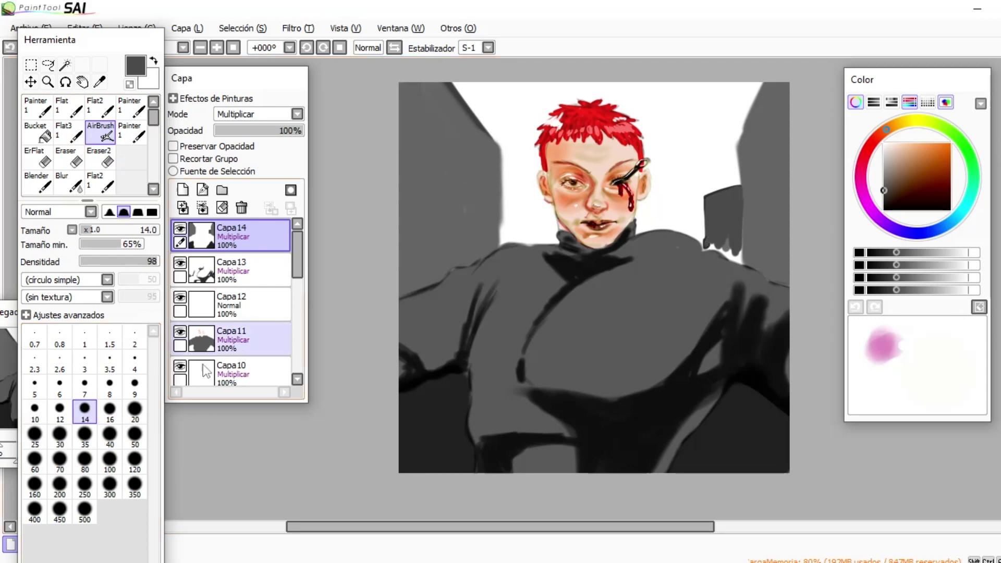
{"action": "left_click", "coordinate": [135, 412]}
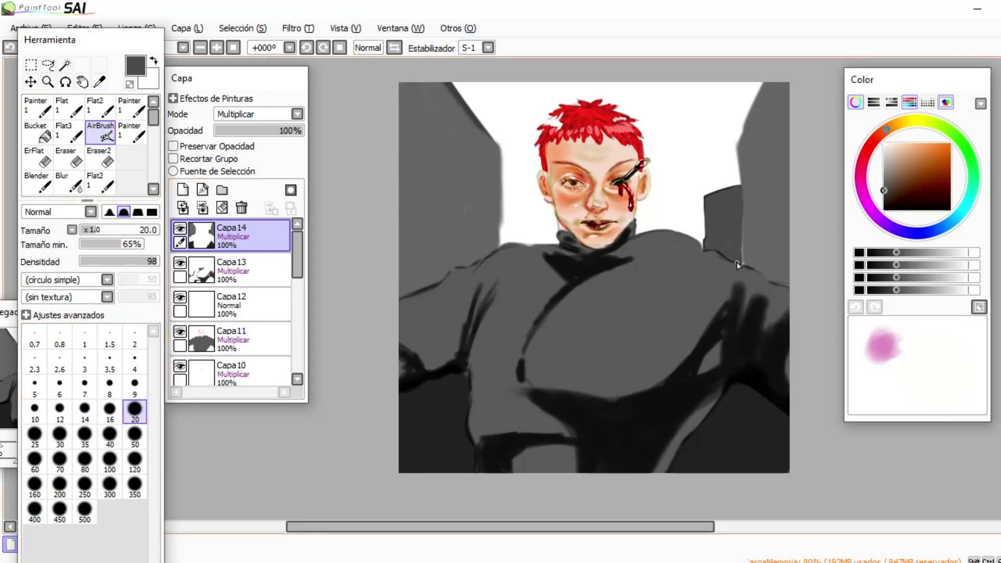
{"action": "mouse_move", "coordinate": [504, 249]}
{"action": "left_mouse_down"}
{"action": "mouse_move", "coordinate": [502, 215]}
{"action": "mouse_move", "coordinate": [543, 223]}
{"action": "left_mouse_up"}
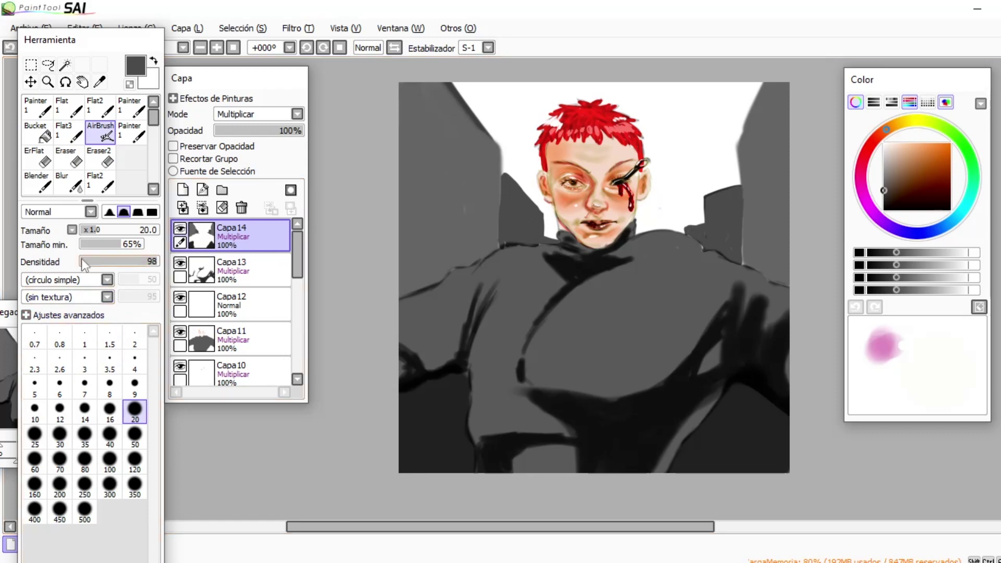
On a new Multiplicar layer, paint muted blue over the background blocks and outer sky with the AirBrush at sizes 40 and 80.
{"action": "left_click", "coordinate": [183, 190]}
{"action": "left_click", "coordinate": [255, 114]}
{"action": "left_click", "coordinate": [234, 139]}
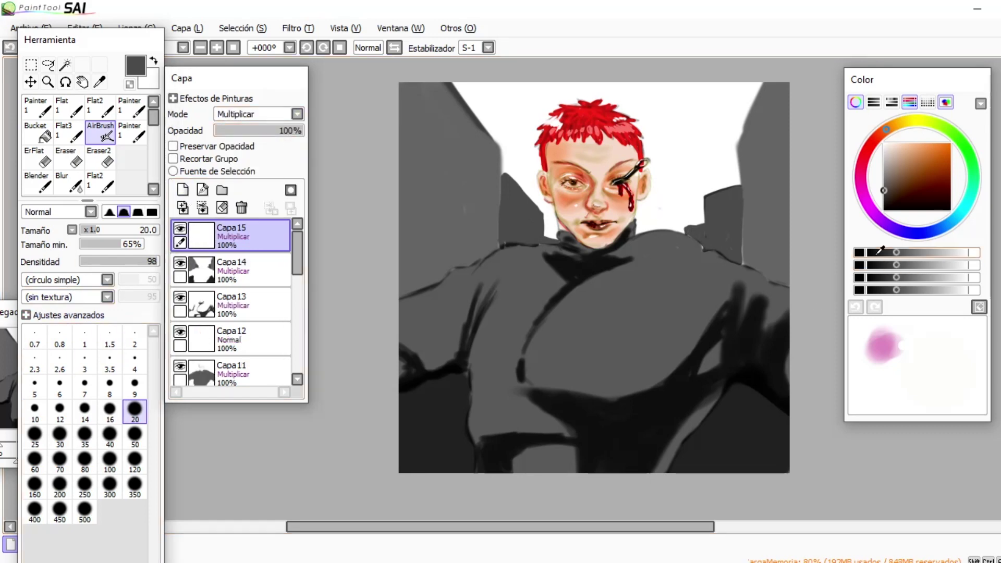
{"action": "left_click", "coordinate": [937, 230]}
{"action": "left_click", "coordinate": [905, 159]}
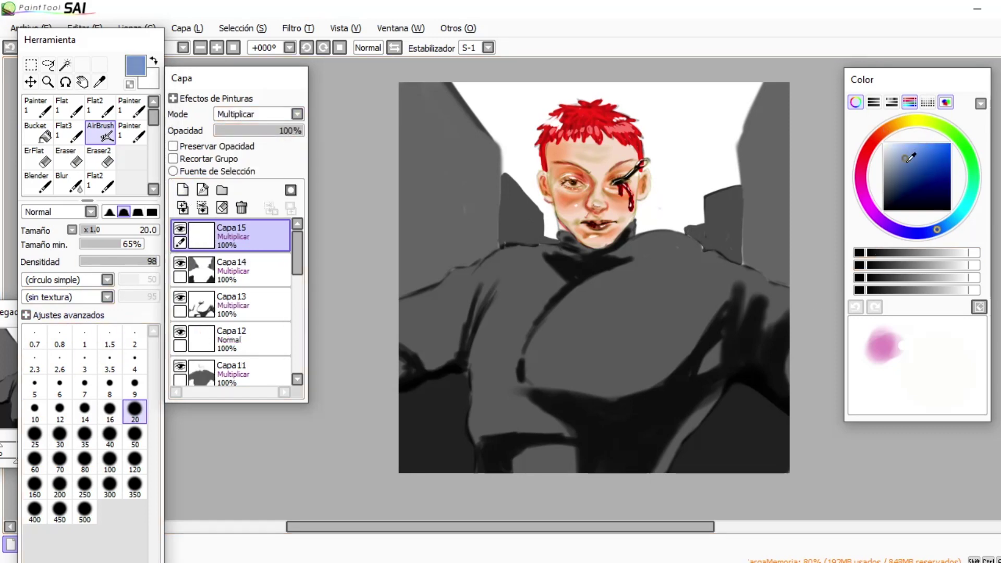
{"action": "left_click", "coordinate": [109, 436]}
{"action": "mouse_move", "coordinate": [716, 213]}
{"action": "left_mouse_down"}
{"action": "mouse_move", "coordinate": [736, 211]}
{"action": "mouse_move", "coordinate": [746, 129]}
{"action": "mouse_move", "coordinate": [706, 177]}
{"action": "mouse_move", "coordinate": [730, 170]}
{"action": "mouse_move", "coordinate": [733, 77]}
{"action": "mouse_move", "coordinate": [693, 71]}
{"action": "mouse_move", "coordinate": [708, 216]}
{"action": "mouse_move", "coordinate": [714, 238]}
{"action": "mouse_move", "coordinate": [732, 247]}
{"action": "mouse_move", "coordinate": [748, 223]}
{"action": "mouse_move", "coordinate": [736, 79]}
{"action": "mouse_move", "coordinate": [778, 90]}
{"action": "mouse_move", "coordinate": [773, 271]}
{"action": "mouse_move", "coordinate": [756, 254]}
{"action": "left_mouse_up"}
{"action": "left_click", "coordinate": [84, 458]}
{"action": "left_click_drag", "start_coordinate": [730, 215], "coordinate": [643, 228]}
{"action": "mouse_move", "coordinate": [526, 159]}
{"action": "left_mouse_down"}
{"action": "mouse_move", "coordinate": [500, 122]}
{"action": "mouse_move", "coordinate": [447, 197]}
{"action": "mouse_move", "coordinate": [417, 84]}
{"action": "mouse_move", "coordinate": [385, 288]}
{"action": "mouse_move", "coordinate": [550, 229]}
{"action": "mouse_move", "coordinate": [534, 239]}
{"action": "mouse_move", "coordinate": [510, 204]}
{"action": "mouse_move", "coordinate": [482, 229]}
{"action": "mouse_move", "coordinate": [407, 252]}
{"action": "left_mouse_up"}
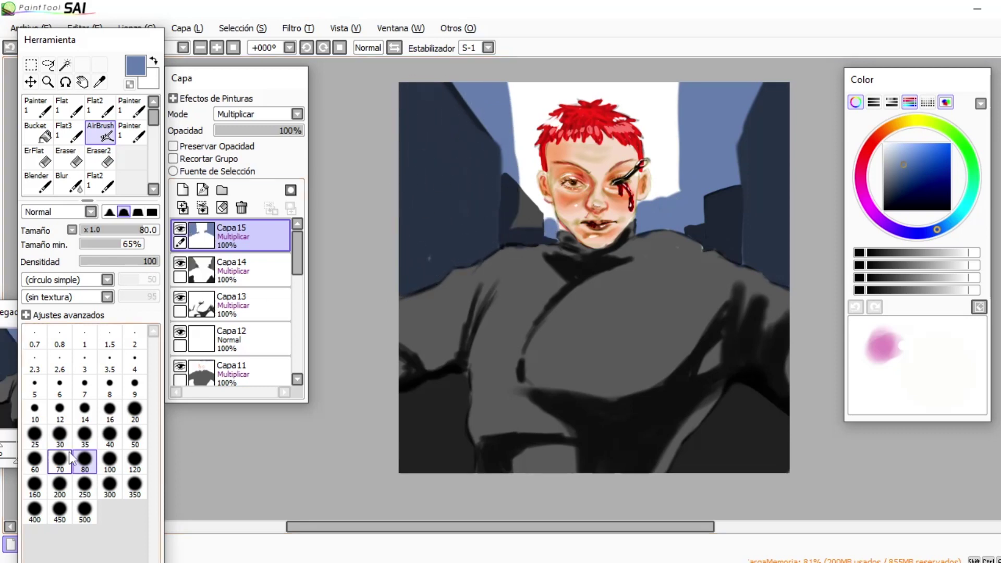
Fill the remaining white background around the head with the same blue using the AirBrush at size 35.
{"action": "key", "text": "bracketleft"}
{"action": "key", "text": "bracketleft"}
{"action": "key", "text": "bracketleft"}
{"action": "key", "text": "bracketleft"}
{"action": "key", "text": "bracketleft"}
{"action": "left_click_drag", "start_coordinate": [541, 227], "coordinate": [540, 216]}
{"action": "mouse_move", "coordinate": [536, 168]}
{"action": "left_mouse_down"}
{"action": "mouse_move", "coordinate": [507, 176]}
{"action": "mouse_move", "coordinate": [525, 221]}
{"action": "mouse_move", "coordinate": [519, 139]}
{"action": "mouse_move", "coordinate": [539, 157]}
{"action": "mouse_move", "coordinate": [528, 149]}
{"action": "mouse_move", "coordinate": [531, 129]}
{"action": "mouse_move", "coordinate": [550, 108]}
{"action": "mouse_move", "coordinate": [527, 119]}
{"action": "mouse_move", "coordinate": [551, 98]}
{"action": "mouse_move", "coordinate": [515, 118]}
{"action": "mouse_move", "coordinate": [517, 130]}
{"action": "mouse_move", "coordinate": [518, 94]}
{"action": "mouse_move", "coordinate": [602, 96]}
{"action": "mouse_move", "coordinate": [536, 92]}
{"action": "mouse_move", "coordinate": [553, 123]}
{"action": "mouse_move", "coordinate": [574, 100]}
{"action": "mouse_move", "coordinate": [619, 89]}
{"action": "mouse_move", "coordinate": [617, 111]}
{"action": "mouse_move", "coordinate": [657, 118]}
{"action": "mouse_move", "coordinate": [652, 97]}
{"action": "mouse_move", "coordinate": [607, 84]}
{"action": "mouse_move", "coordinate": [634, 109]}
{"action": "mouse_move", "coordinate": [623, 112]}
{"action": "mouse_move", "coordinate": [643, 139]}
{"action": "mouse_move", "coordinate": [681, 168]}
{"action": "mouse_move", "coordinate": [661, 172]}
{"action": "mouse_move", "coordinate": [647, 153]}
{"action": "mouse_move", "coordinate": [669, 156]}
{"action": "mouse_move", "coordinate": [643, 111]}
{"action": "mouse_move", "coordinate": [684, 117]}
{"action": "mouse_move", "coordinate": [677, 179]}
{"action": "mouse_move", "coordinate": [685, 112]}
{"action": "mouse_move", "coordinate": [654, 172]}
{"action": "left_mouse_up"}
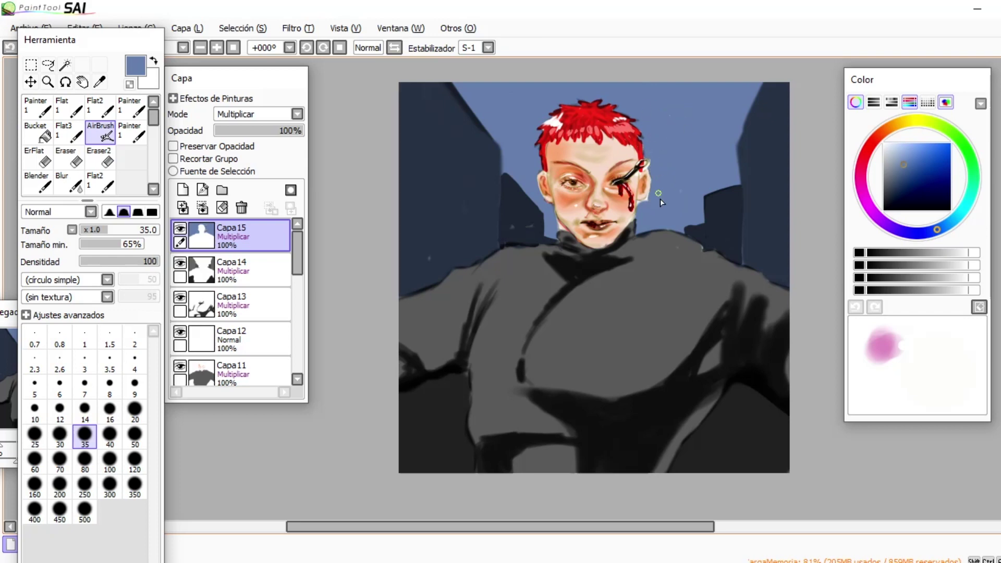
Darken the blue background layer by lowering its luminance with the Hue and Saturation filter.
{"action": "left_click", "coordinate": [297, 28]}
{"action": "left_click", "coordinate": [318, 42]}
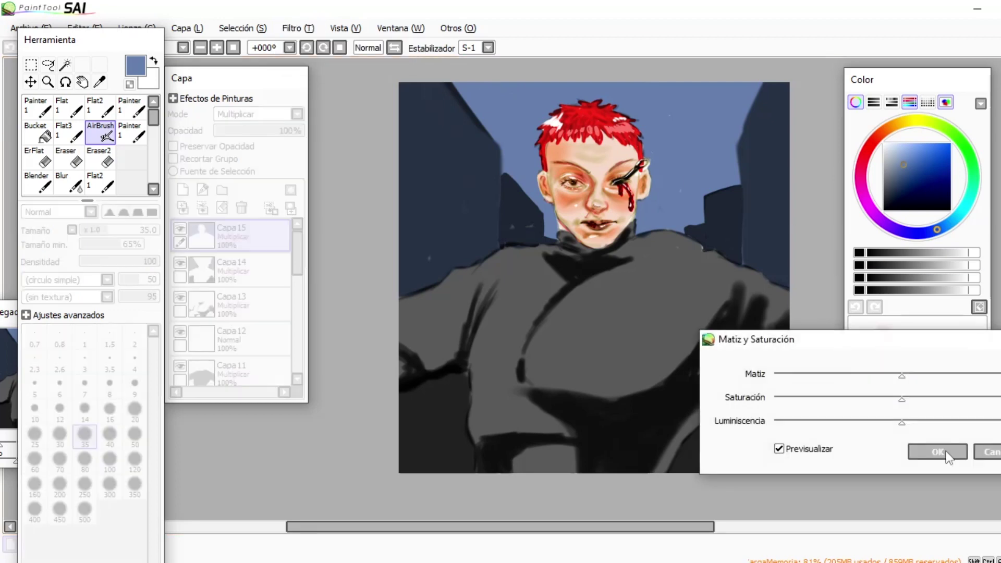
{"action": "left_click_drag", "start_coordinate": [902, 422], "coordinate": [867, 423]}
{"action": "left_click", "coordinate": [925, 450]}
Dab mint-green reflections on the face on a new Normal layer with the AirBrush at size 35, and blur them at size 80.
{"action": "left_click_drag", "start_coordinate": [959, 140], "coordinate": [973, 184]}
{"action": "left_click", "coordinate": [923, 144]}
{"action": "left_click", "coordinate": [183, 189]}
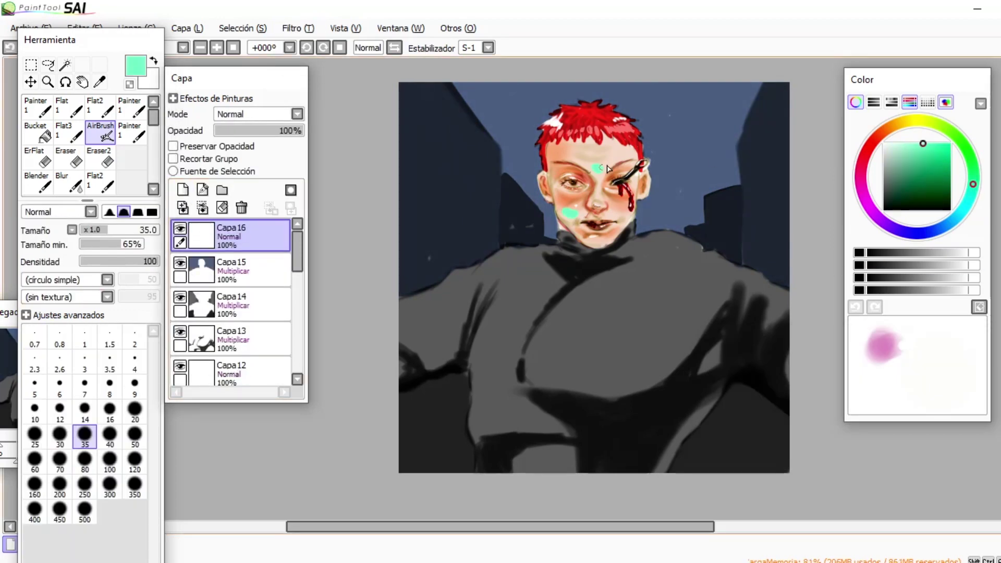
{"action": "left_click", "coordinate": [611, 216]}
{"action": "left_click", "coordinate": [70, 182]}
{"action": "left_click", "coordinate": [109, 536]}
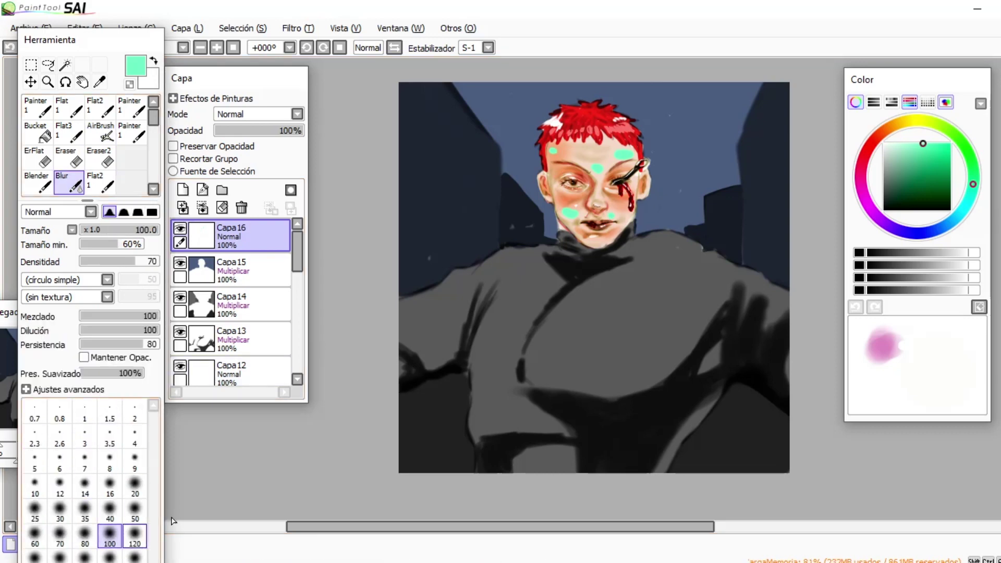
{"action": "left_click", "coordinate": [84, 536]}
{"action": "left_click_drag", "start_coordinate": [593, 170], "coordinate": [617, 154]}
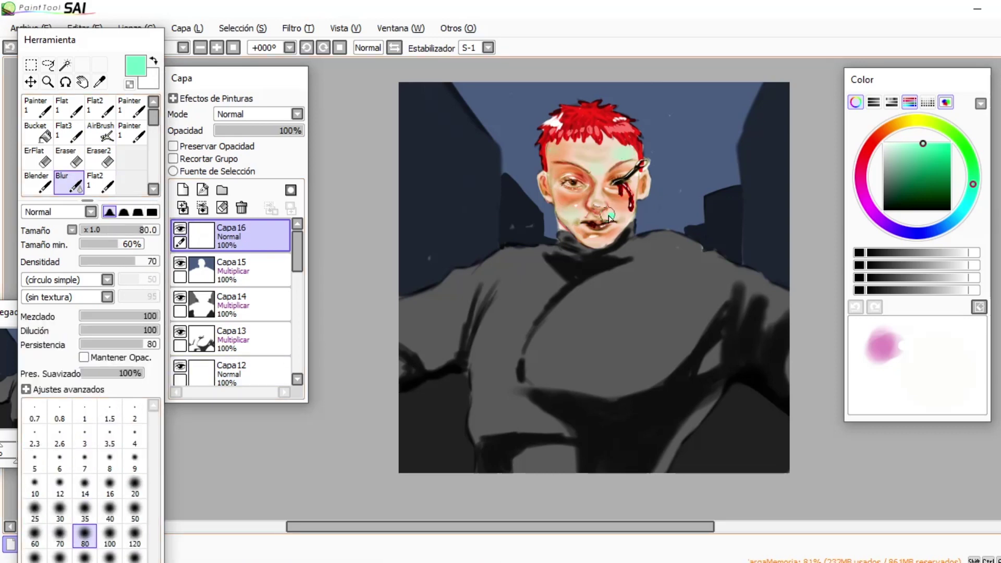
Paint pale cyan highlights along the shoulders, collar and upper arms of the sweater with the AirBrush.
{"action": "left_click", "coordinate": [966, 203]}
{"action": "left_click", "coordinate": [903, 143]}
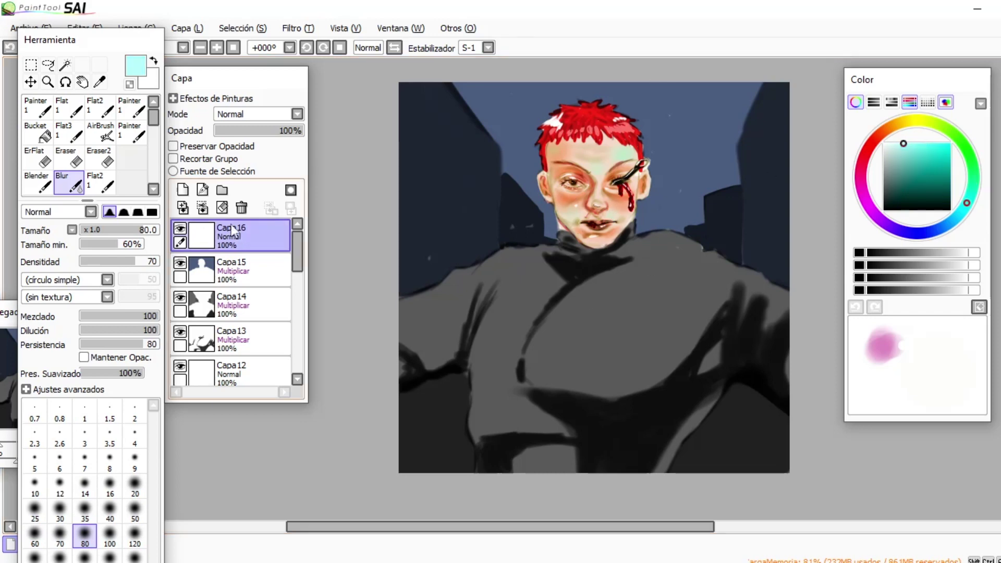
{"action": "left_click", "coordinate": [101, 135]}
{"action": "left_click_drag", "start_coordinate": [572, 296], "coordinate": [689, 266]}
{"action": "mouse_move", "coordinate": [559, 262]}
{"action": "left_mouse_down"}
{"action": "mouse_move", "coordinate": [496, 271]}
{"action": "mouse_move", "coordinate": [455, 298]}
{"action": "mouse_move", "coordinate": [399, 320]}
{"action": "left_mouse_up"}
{"action": "left_click_drag", "start_coordinate": [495, 268], "coordinate": [445, 292]}
{"action": "left_click_drag", "start_coordinate": [727, 279], "coordinate": [788, 312]}
Soften the cyan sweater highlights with the Blur tool at sizes 80 and 100.
{"action": "left_click", "coordinate": [69, 182]}
{"action": "mouse_move", "coordinate": [573, 294]}
{"action": "left_mouse_down"}
{"action": "mouse_move", "coordinate": [647, 265]}
{"action": "mouse_move", "coordinate": [689, 267]}
{"action": "mouse_move", "coordinate": [574, 281]}
{"action": "mouse_move", "coordinate": [697, 266]}
{"action": "mouse_move", "coordinate": [641, 278]}
{"action": "mouse_move", "coordinate": [745, 281]}
{"action": "mouse_move", "coordinate": [796, 306]}
{"action": "mouse_move", "coordinate": [730, 282]}
{"action": "left_mouse_up"}
{"action": "mouse_move", "coordinate": [401, 316]}
{"action": "left_mouse_down"}
{"action": "mouse_move", "coordinate": [523, 277]}
{"action": "mouse_move", "coordinate": [490, 272]}
{"action": "mouse_move", "coordinate": [445, 292]}
{"action": "mouse_move", "coordinate": [519, 280]}
{"action": "mouse_move", "coordinate": [523, 261]}
{"action": "left_mouse_up"}
{"action": "left_click", "coordinate": [110, 535]}
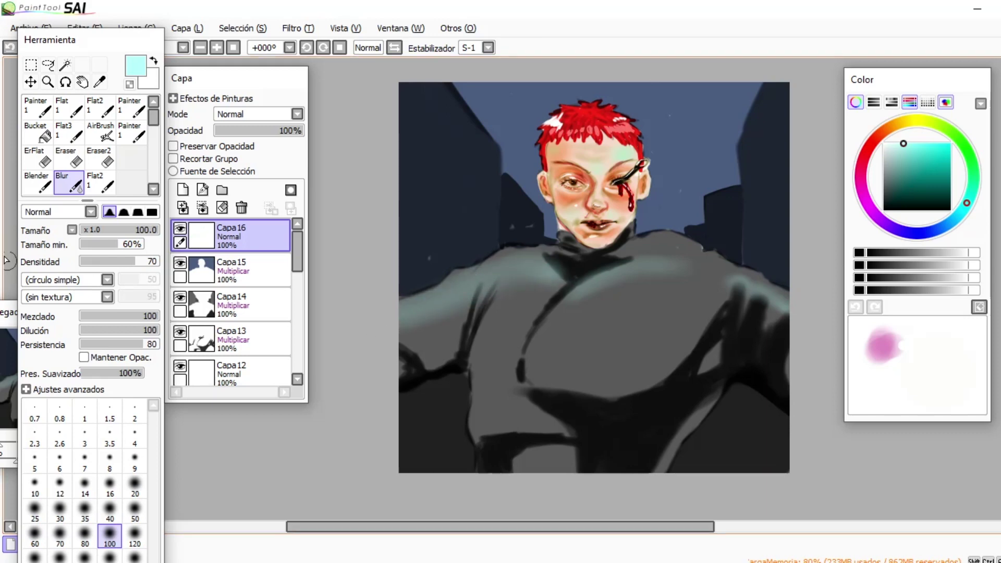
Shade the lower torso dark grey on a new Multiplicar layer with the AirBrush at size 100, and blur the shading's edges.
{"action": "left_click", "coordinate": [183, 189]}
{"action": "left_click", "coordinate": [259, 114]}
{"action": "left_click", "coordinate": [235, 138]}
{"action": "left_click", "coordinate": [105, 132]}
{"action": "left_click_drag", "start_coordinate": [896, 181], "coordinate": [883, 181]}
{"action": "left_click", "coordinate": [109, 461]}
{"action": "mouse_move", "coordinate": [554, 379]}
{"action": "left_mouse_down"}
{"action": "mouse_move", "coordinate": [624, 393]}
{"action": "mouse_move", "coordinate": [478, 422]}
{"action": "mouse_move", "coordinate": [516, 376]}
{"action": "mouse_move", "coordinate": [548, 462]}
{"action": "mouse_move", "coordinate": [660, 457]}
{"action": "left_mouse_up"}
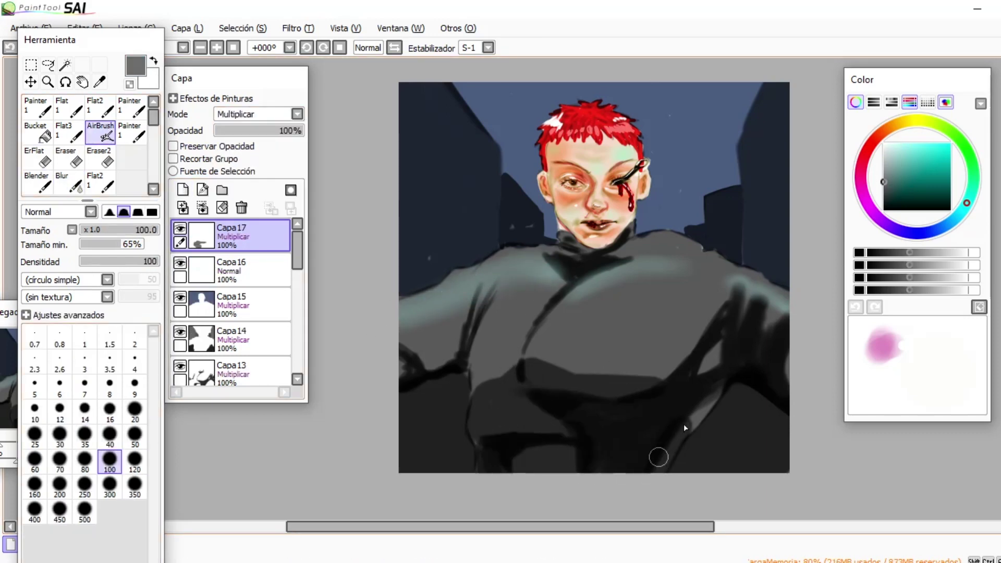
{"action": "left_click", "coordinate": [69, 182]}
{"action": "mouse_move", "coordinate": [705, 413]}
{"action": "left_mouse_down"}
{"action": "mouse_move", "coordinate": [670, 371]}
{"action": "mouse_move", "coordinate": [527, 364]}
{"action": "mouse_move", "coordinate": [588, 425]}
{"action": "left_mouse_up"}
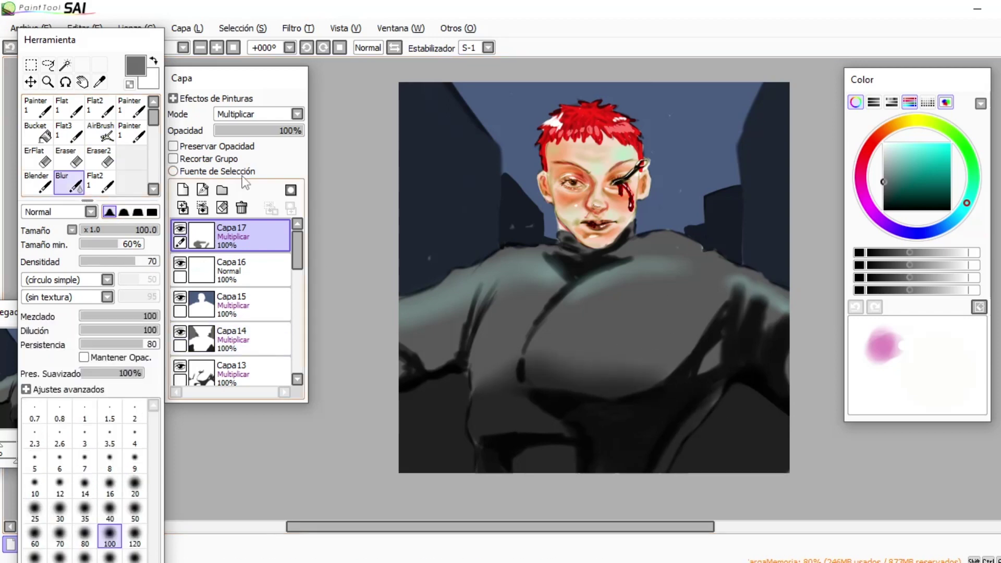
Draw pale cyan light streaks above both arms on a new Normal layer with the AirBrush at size 14, and blur them.
{"action": "left_click", "coordinate": [897, 143]}
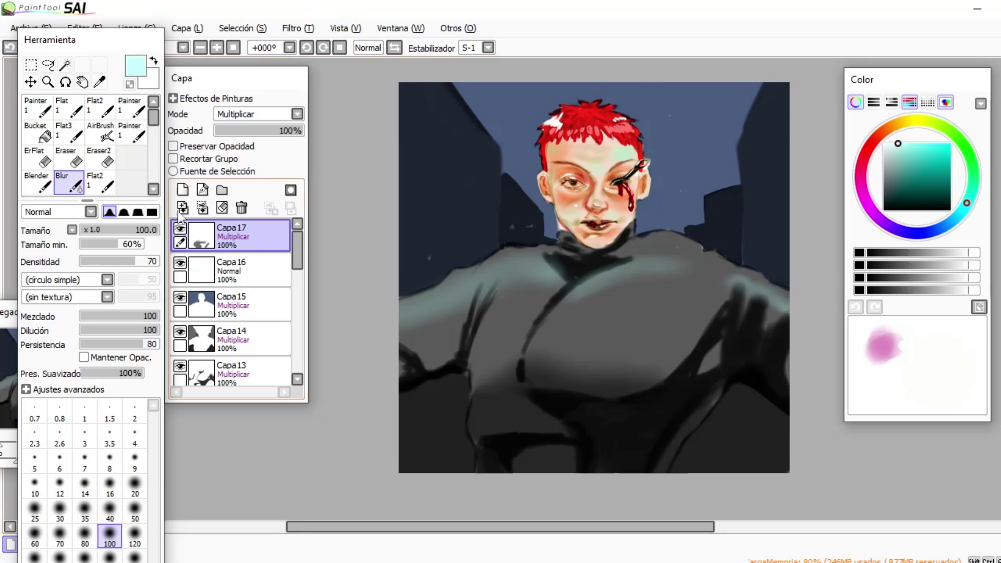
{"action": "left_click", "coordinate": [100, 131]}
{"action": "left_click", "coordinate": [85, 411]}
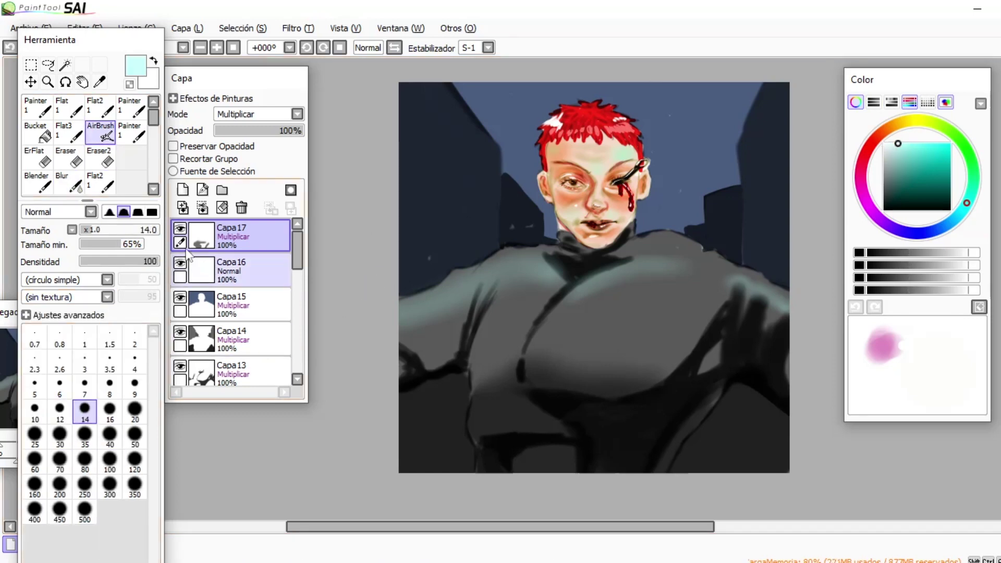
{"action": "left_click", "coordinate": [183, 190]}
{"action": "left_click_drag", "start_coordinate": [401, 272], "coordinate": [467, 191]}
{"action": "left_click_drag", "start_coordinate": [797, 286], "coordinate": [729, 178]}
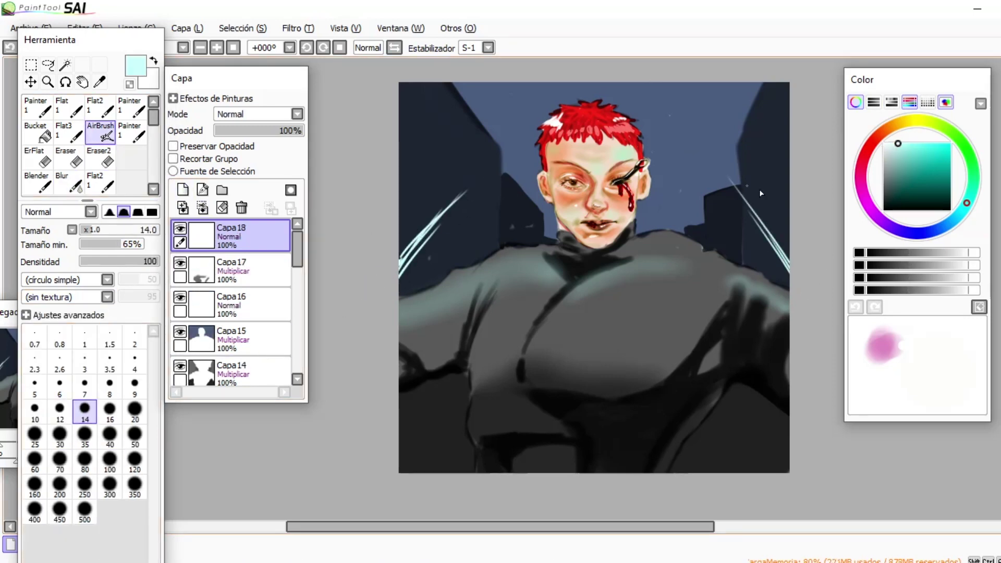
{"action": "left_click", "coordinate": [70, 182]}
{"action": "left_click_drag", "start_coordinate": [404, 268], "coordinate": [539, 141]}
{"action": "left_click_drag", "start_coordinate": [736, 237], "coordinate": [777, 193]}
On a new Luminosidad layer, trace a white rim light around the head and shoulders with the AirBrush at size 70.
{"action": "left_click", "coordinate": [100, 130]}
{"action": "left_click", "coordinate": [182, 190]}
{"action": "left_click", "coordinate": [297, 114]}
{"action": "left_click", "coordinate": [256, 176]}
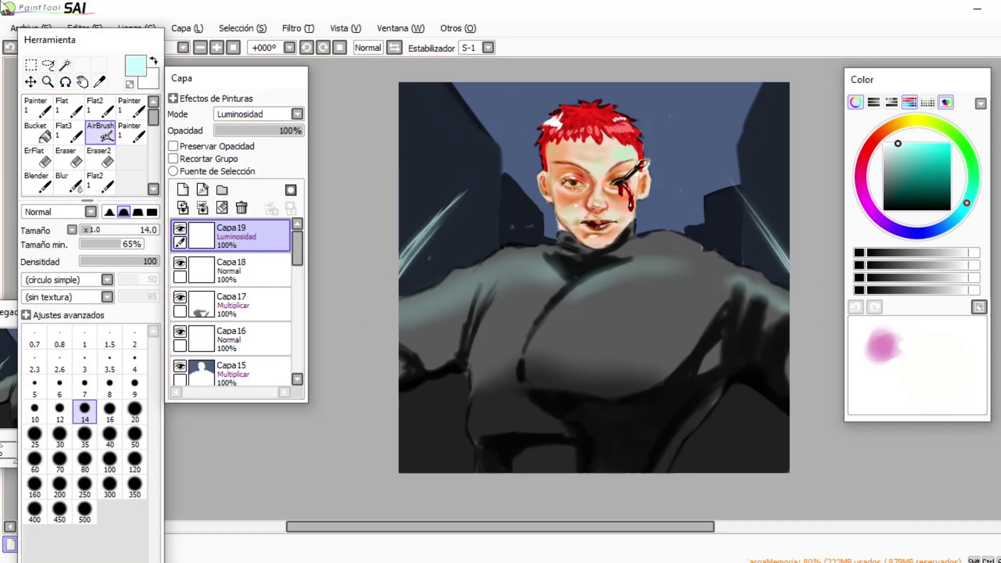
{"action": "left_click", "coordinate": [109, 262]}
{"action": "left_click", "coordinate": [59, 459]}
{"action": "mouse_move", "coordinate": [399, 301]}
{"action": "left_mouse_down"}
{"action": "mouse_move", "coordinate": [521, 242]}
{"action": "mouse_move", "coordinate": [542, 156]}
{"action": "mouse_move", "coordinate": [575, 116]}
{"action": "mouse_move", "coordinate": [610, 107]}
{"action": "mouse_move", "coordinate": [646, 193]}
{"action": "mouse_move", "coordinate": [688, 236]}
{"action": "mouse_move", "coordinate": [786, 297]}
{"action": "left_mouse_up"}
Blur the white rim light around the head and shoulders into a glow at size 100.
{"action": "left_click", "coordinate": [68, 183]}
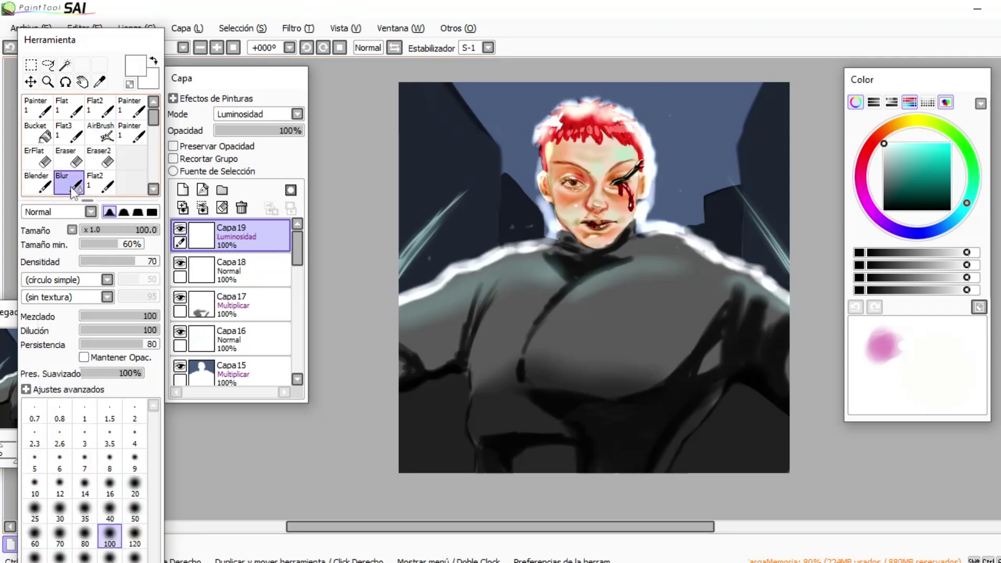
{"action": "mouse_move", "coordinate": [511, 240]}
{"action": "left_mouse_down"}
{"action": "mouse_move", "coordinate": [540, 217]}
{"action": "mouse_move", "coordinate": [532, 127]}
{"action": "mouse_move", "coordinate": [600, 92]}
{"action": "mouse_move", "coordinate": [673, 168]}
{"action": "mouse_move", "coordinate": [608, 88]}
{"action": "left_mouse_up"}
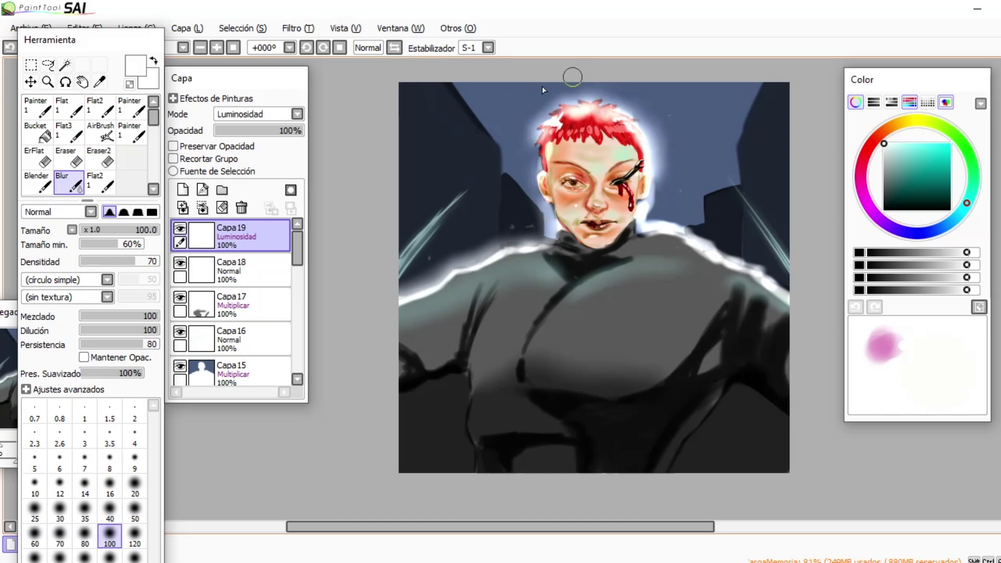
{"action": "mouse_move", "coordinate": [655, 178]}
{"action": "left_mouse_down"}
{"action": "mouse_move", "coordinate": [645, 221]}
{"action": "mouse_move", "coordinate": [732, 246]}
{"action": "mouse_move", "coordinate": [766, 277]}
{"action": "mouse_move", "coordinate": [785, 274]}
{"action": "left_mouse_up"}
Add two new Multiplicar layers on top of the stack and choose a teal paint colour.
{"action": "left_click", "coordinate": [182, 190]}
{"action": "left_click", "coordinate": [287, 114]}
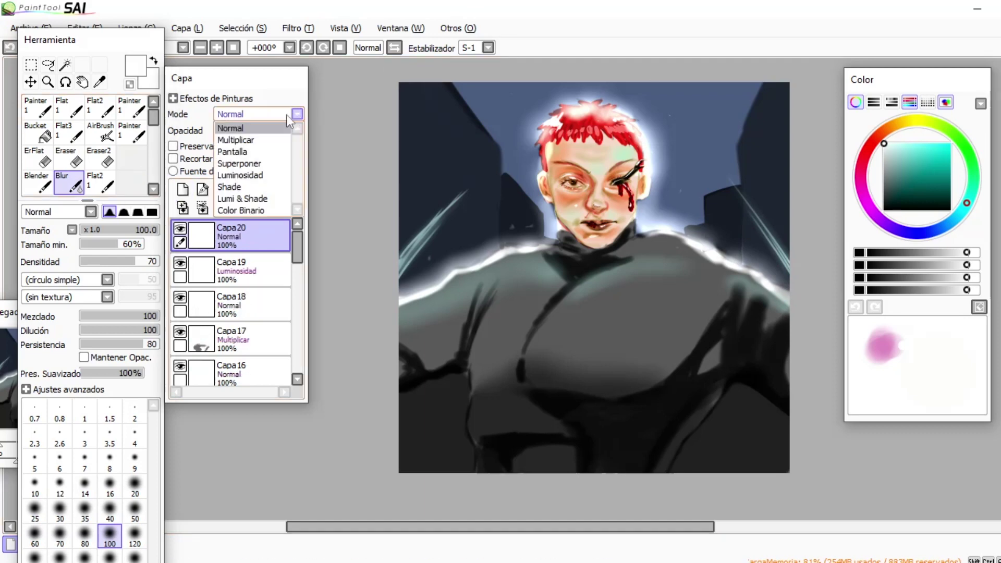
{"action": "left_click", "coordinate": [235, 140]}
{"action": "left_click", "coordinate": [931, 158]}
{"action": "left_click", "coordinate": [941, 169]}
{"action": "left_click", "coordinate": [182, 189]}
{"action": "left_click", "coordinate": [287, 114]}
{"action": "left_click", "coordinate": [261, 140]}
Paint teal across the upper background and above the shoulders with the AirBrush at size 80 and density 79, and blur its edges.
{"action": "left_click", "coordinate": [100, 133]}
{"action": "key", "text": "]"}
{"action": "mouse_move", "coordinate": [568, 88]}
{"action": "left_mouse_down"}
{"action": "mouse_move", "coordinate": [440, 121]}
{"action": "mouse_move", "coordinate": [526, 89]}
{"action": "left_mouse_up"}
{"action": "left_click_drag", "start_coordinate": [612, 86], "coordinate": [766, 130]}
{"action": "left_click", "coordinate": [141, 261]}
{"action": "mouse_move", "coordinate": [409, 124]}
{"action": "left_mouse_down"}
{"action": "mouse_move", "coordinate": [536, 86]}
{"action": "mouse_move", "coordinate": [780, 87]}
{"action": "mouse_move", "coordinate": [769, 124]}
{"action": "left_mouse_up"}
{"action": "left_click_drag", "start_coordinate": [528, 231], "coordinate": [547, 234]}
{"action": "left_click_drag", "start_coordinate": [647, 222], "coordinate": [722, 232]}
{"action": "left_click", "coordinate": [69, 182]}
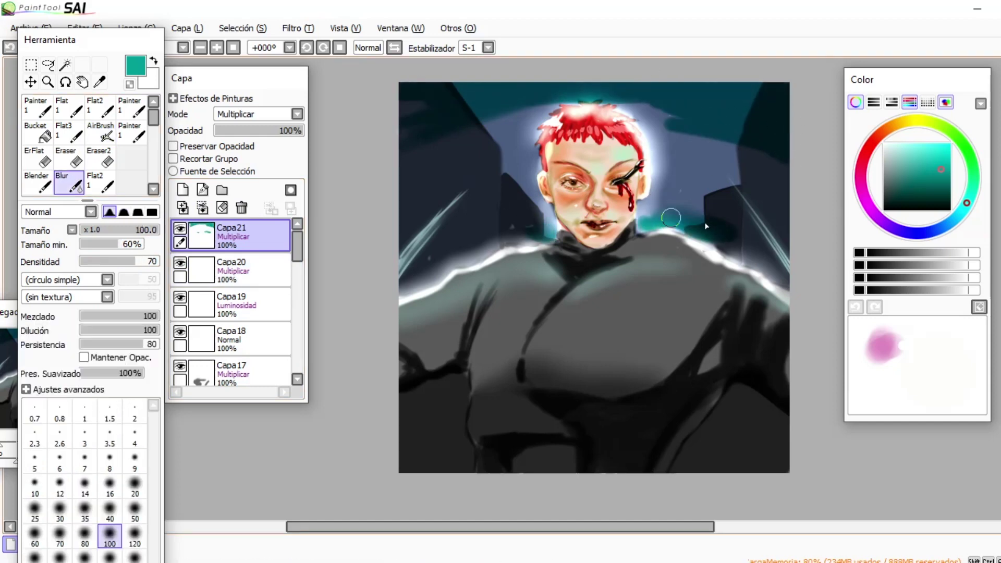
{"action": "mouse_move", "coordinate": [526, 108]}
{"action": "left_mouse_down"}
{"action": "mouse_move", "coordinate": [572, 102]}
{"action": "mouse_move", "coordinate": [726, 142]}
{"action": "left_mouse_up"}
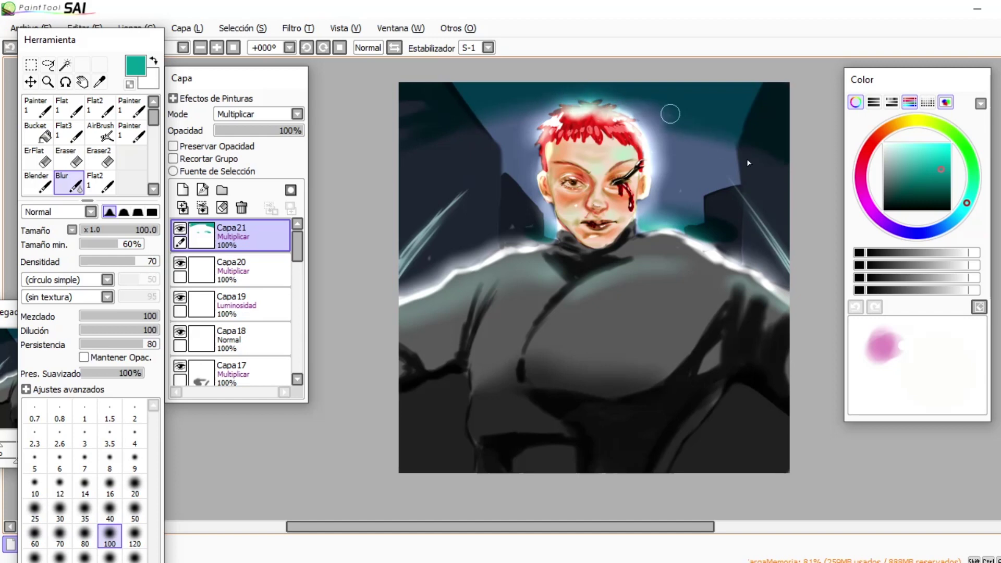
{"action": "left_click", "coordinate": [241, 207]}
{"action": "left_click", "coordinate": [180, 228]}
{"action": "left_click", "coordinate": [180, 229]}
{"action": "key", "text": "ctrl+z"}
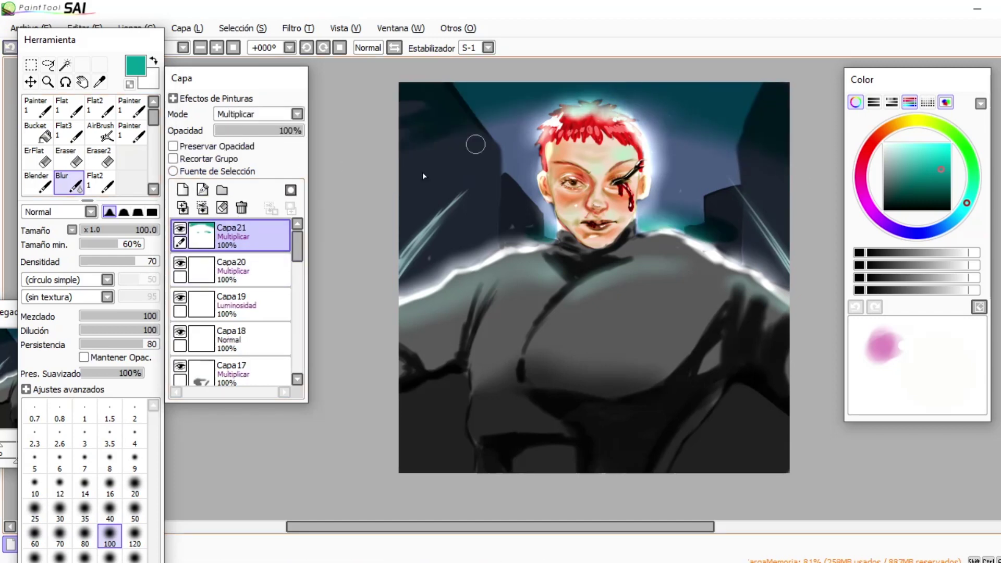
Blur the teal tint just above the top of the hair at size 100.
{"action": "left_click", "coordinate": [99, 158]}
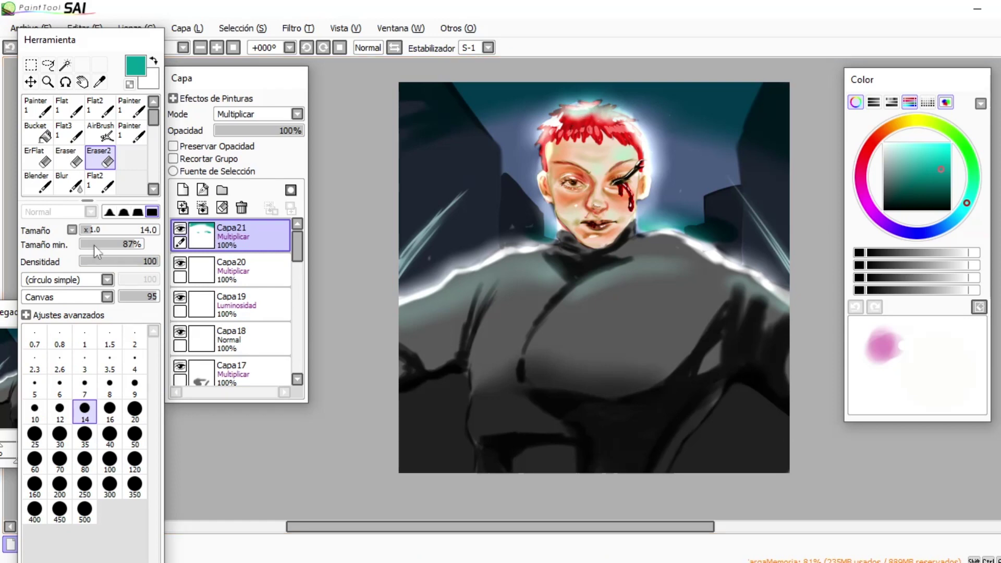
{"action": "left_click", "coordinate": [68, 182]}
{"action": "left_click_drag", "start_coordinate": [576, 99], "coordinate": [602, 98]}
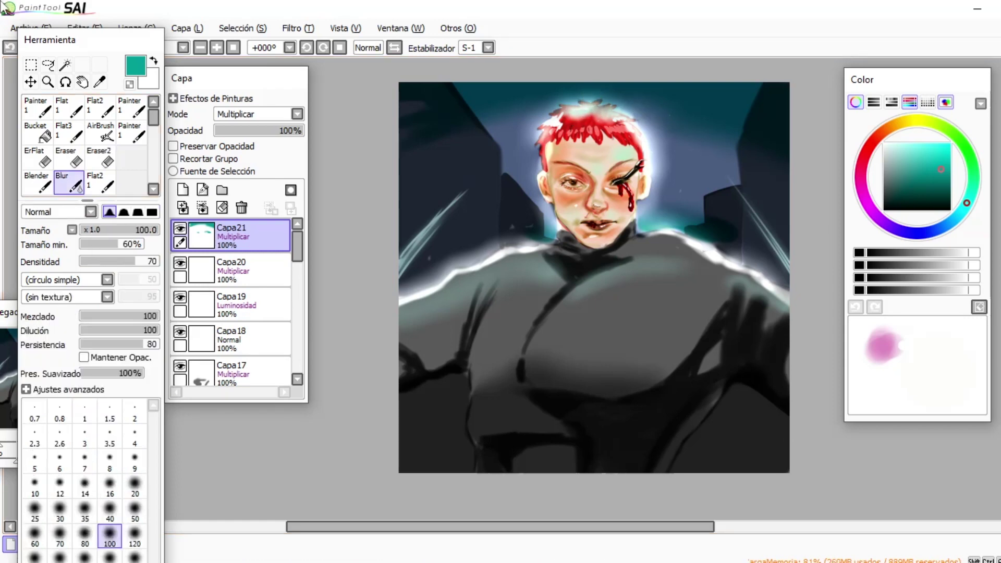
On a new Normal layer, draw thin black wires across the background beside the head with the AirBrush at size 6.
{"action": "left_click", "coordinate": [183, 189]}
{"action": "left_click", "coordinate": [100, 133]}
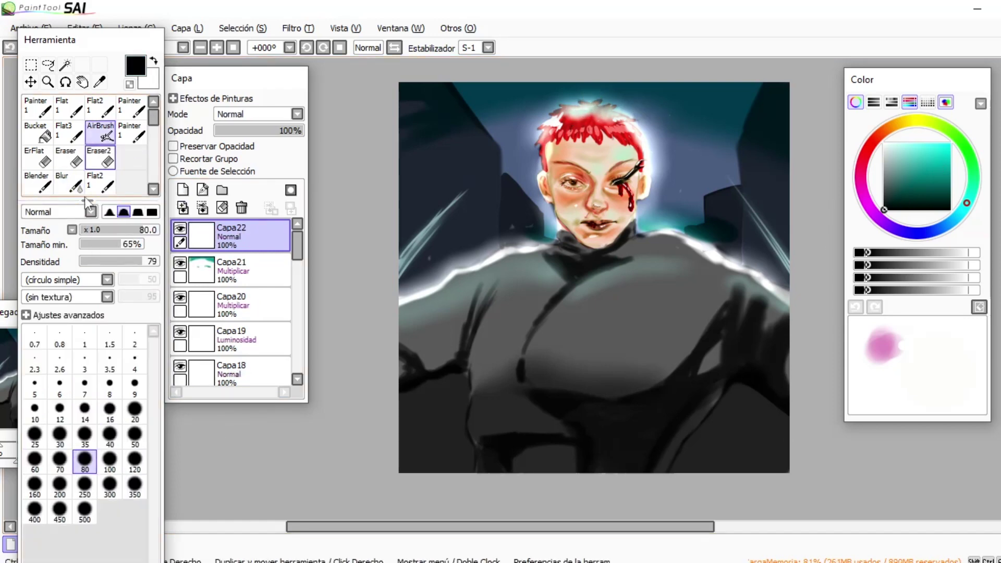
{"action": "left_click", "coordinate": [59, 386]}
{"action": "left_click_drag", "start_coordinate": [515, 169], "coordinate": [540, 165]}
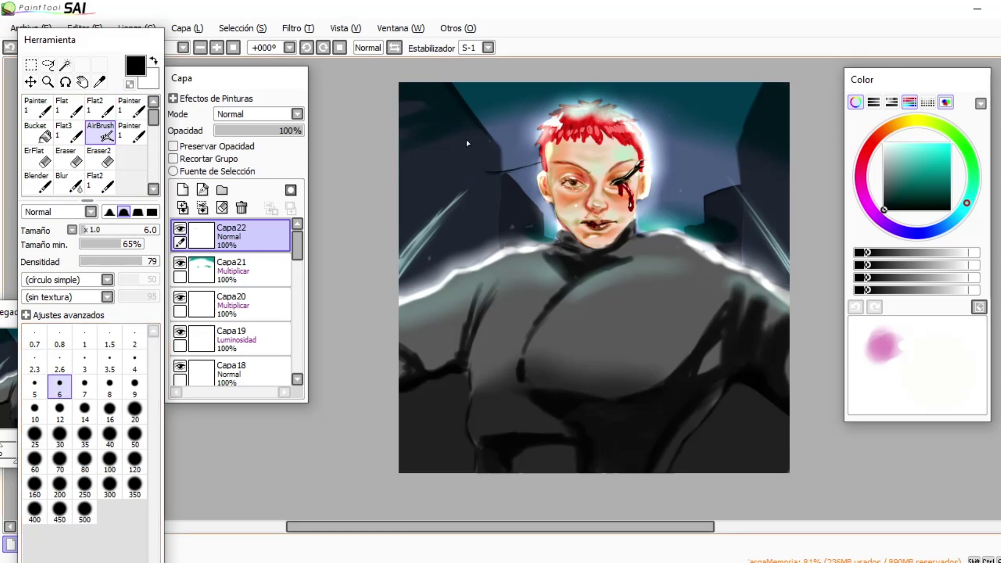
{"action": "key", "text": "e"}
{"action": "key", "text": "e"}
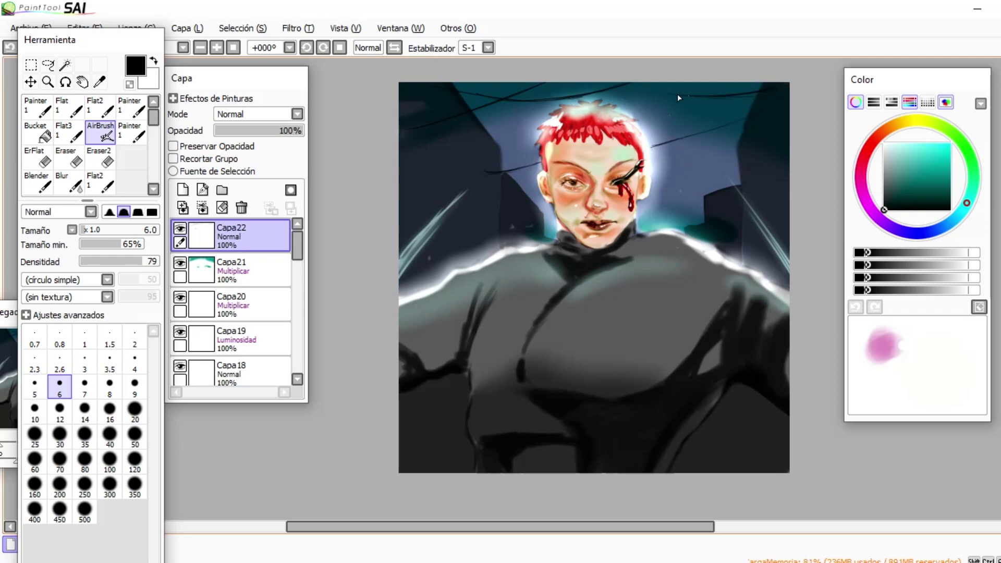
{"action": "left_click_drag", "start_coordinate": [676, 202], "coordinate": [702, 200]}
{"action": "left_click_drag", "start_coordinate": [523, 225], "coordinate": [556, 230]}
{"action": "key", "text": "ctrl+e"}
{"action": "key", "text": "ctrl+z"}
{"action": "left_click", "coordinate": [222, 206]}
{"action": "left_click", "coordinate": [8, 48]}
{"action": "left_click", "coordinate": [100, 157]}
{"action": "left_click", "coordinate": [100, 132]}
Add more black wires beside the neck, across the upper sky and beside the head with the AirBrush at size 6.
{"action": "left_click_drag", "start_coordinate": [523, 233], "coordinate": [554, 217]}
{"action": "mouse_move", "coordinate": [660, 210]}
{"action": "left_mouse_down"}
{"action": "mouse_move", "coordinate": [731, 216]}
{"action": "mouse_move", "coordinate": [640, 219]}
{"action": "mouse_move", "coordinate": [703, 226]}
{"action": "left_mouse_up"}
{"action": "left_click_drag", "start_coordinate": [744, 116], "coordinate": [691, 96]}
{"action": "left_click_drag", "start_coordinate": [754, 104], "coordinate": [655, 83]}
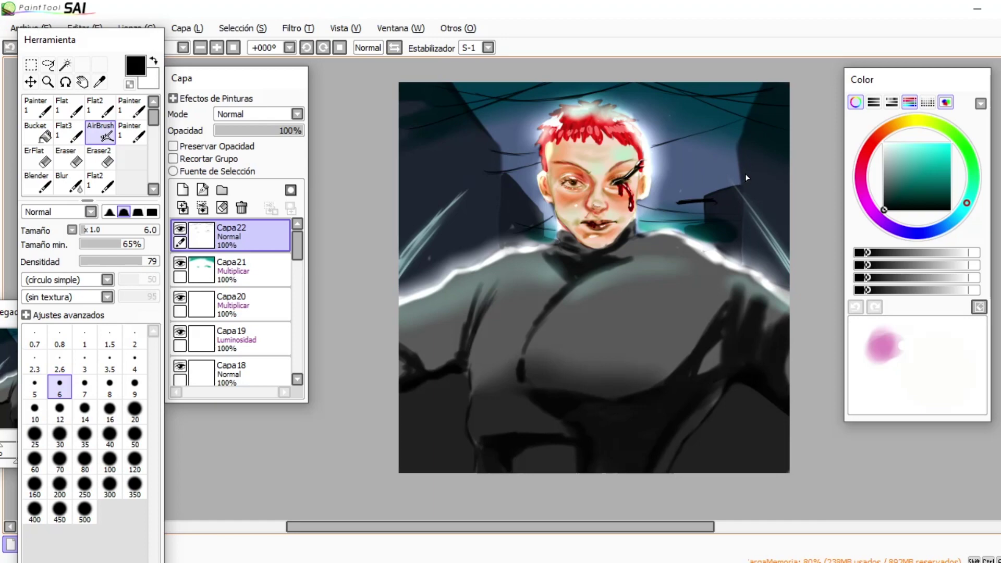
{"action": "left_click_drag", "start_coordinate": [697, 163], "coordinate": [652, 148]}
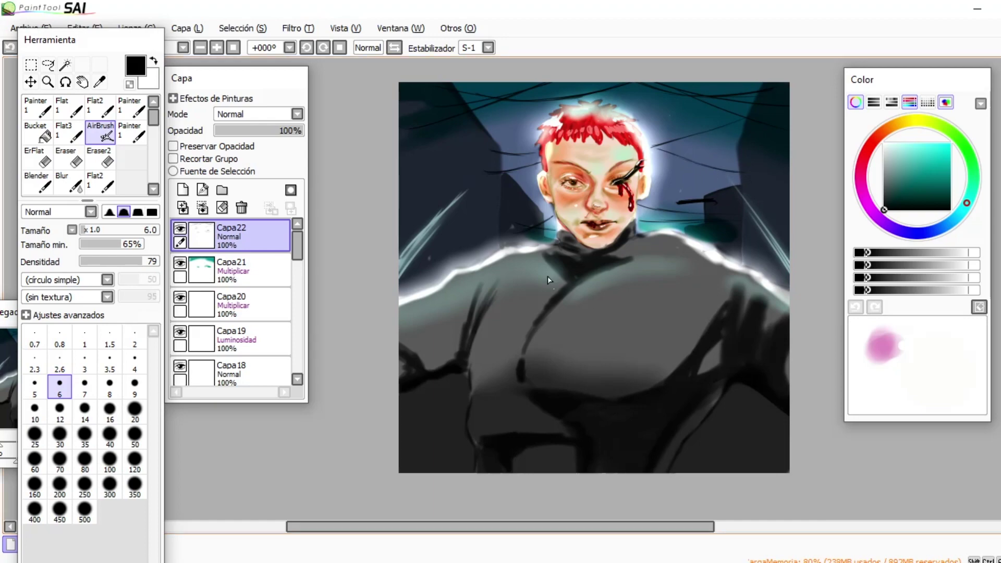